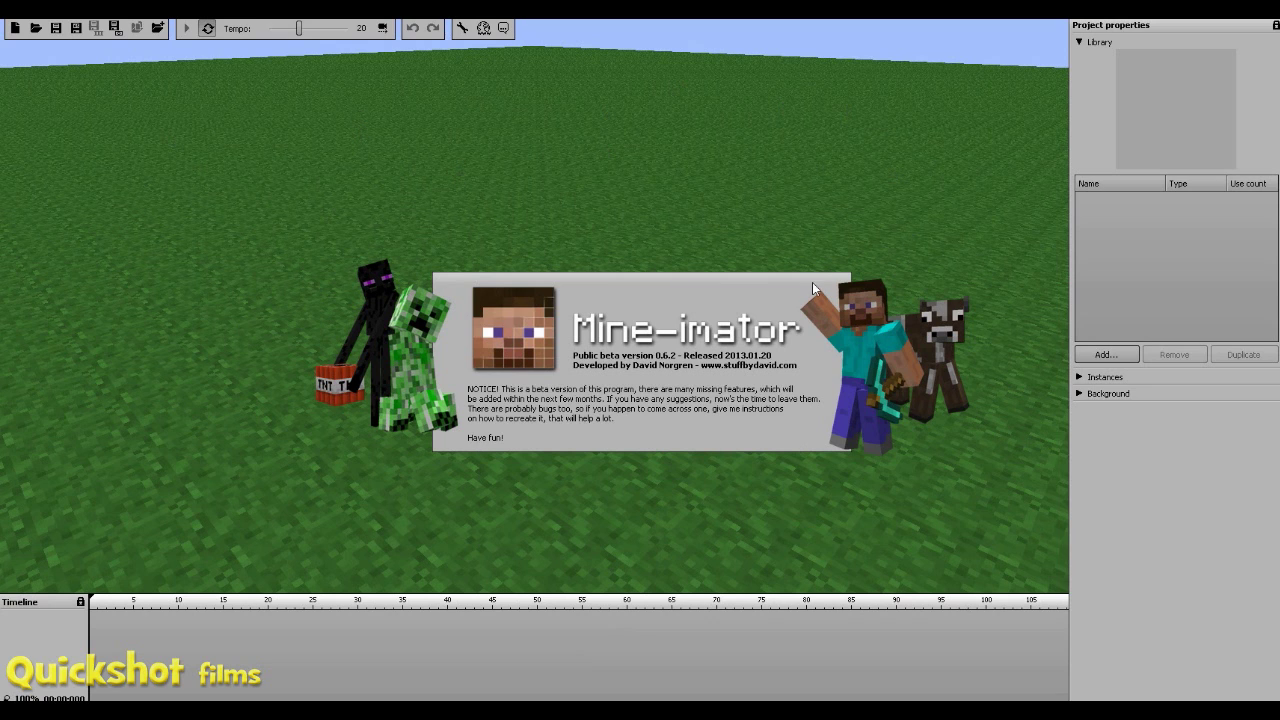
Dismiss the welcome splash and add a new character to the project library.
{"action": "left_click", "coordinate": [545, 180]}
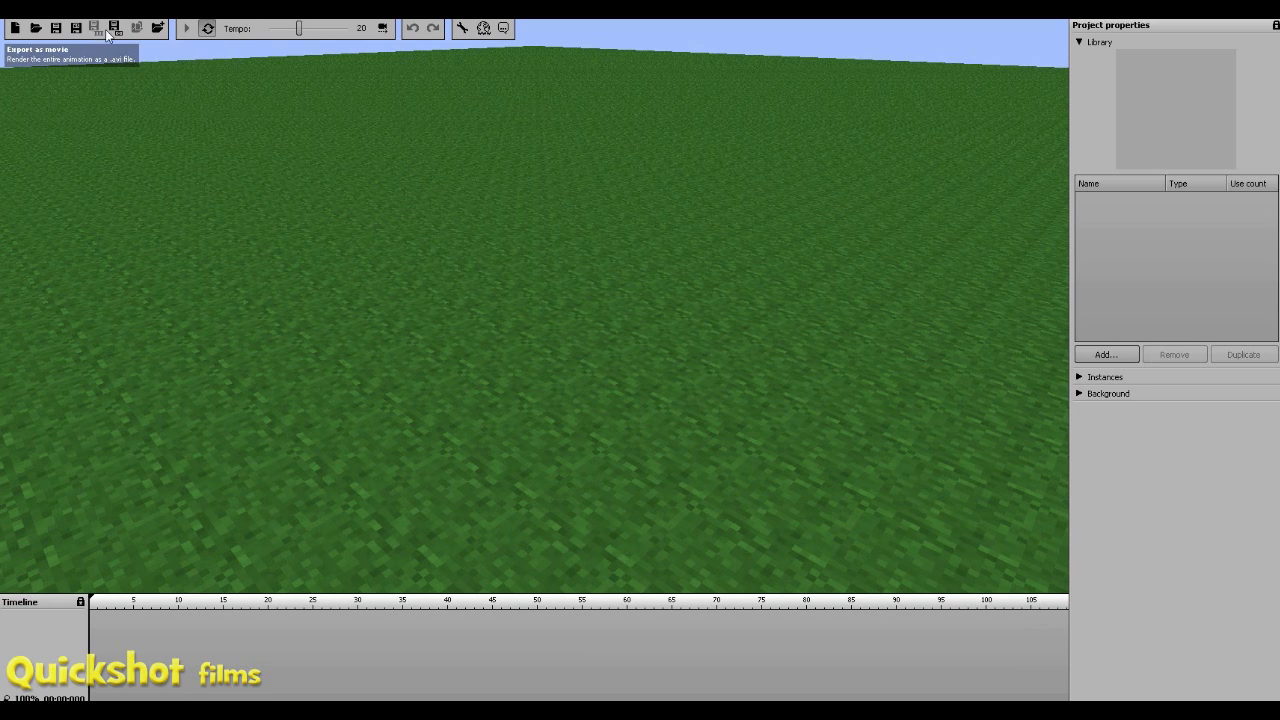
{"action": "left_click", "coordinate": [208, 32]}
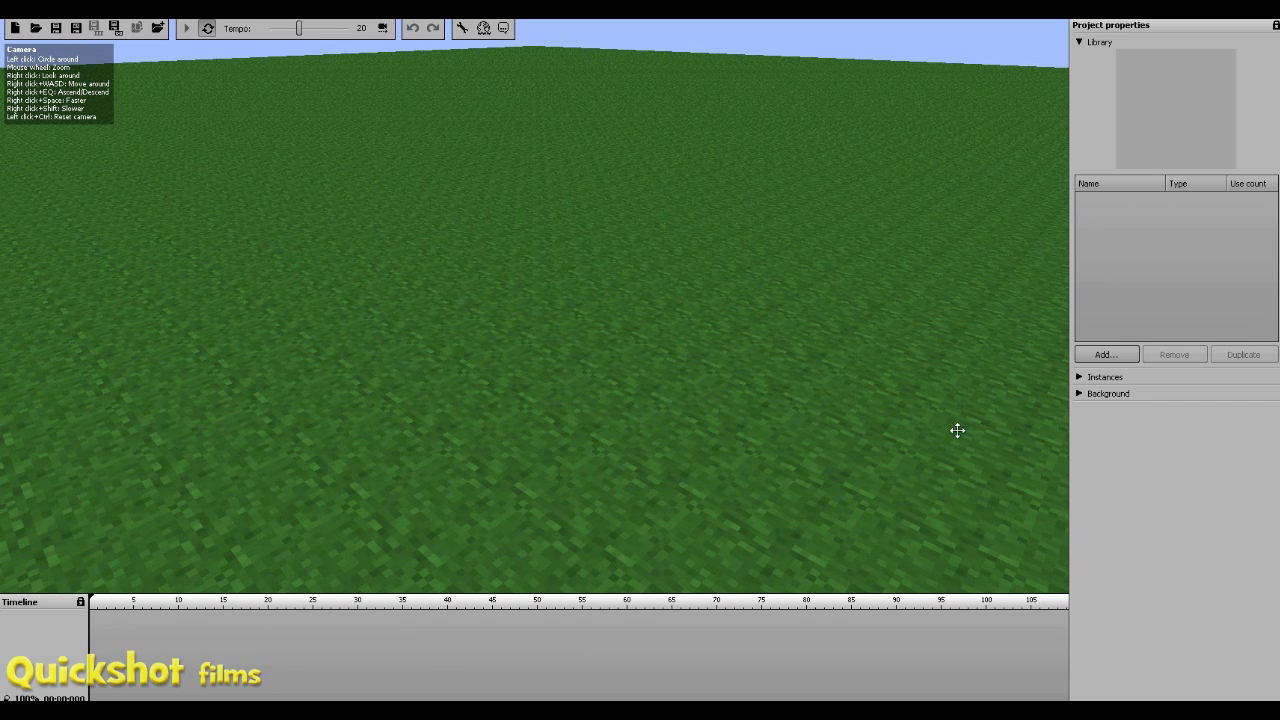
{"action": "left_click", "coordinate": [1110, 356]}
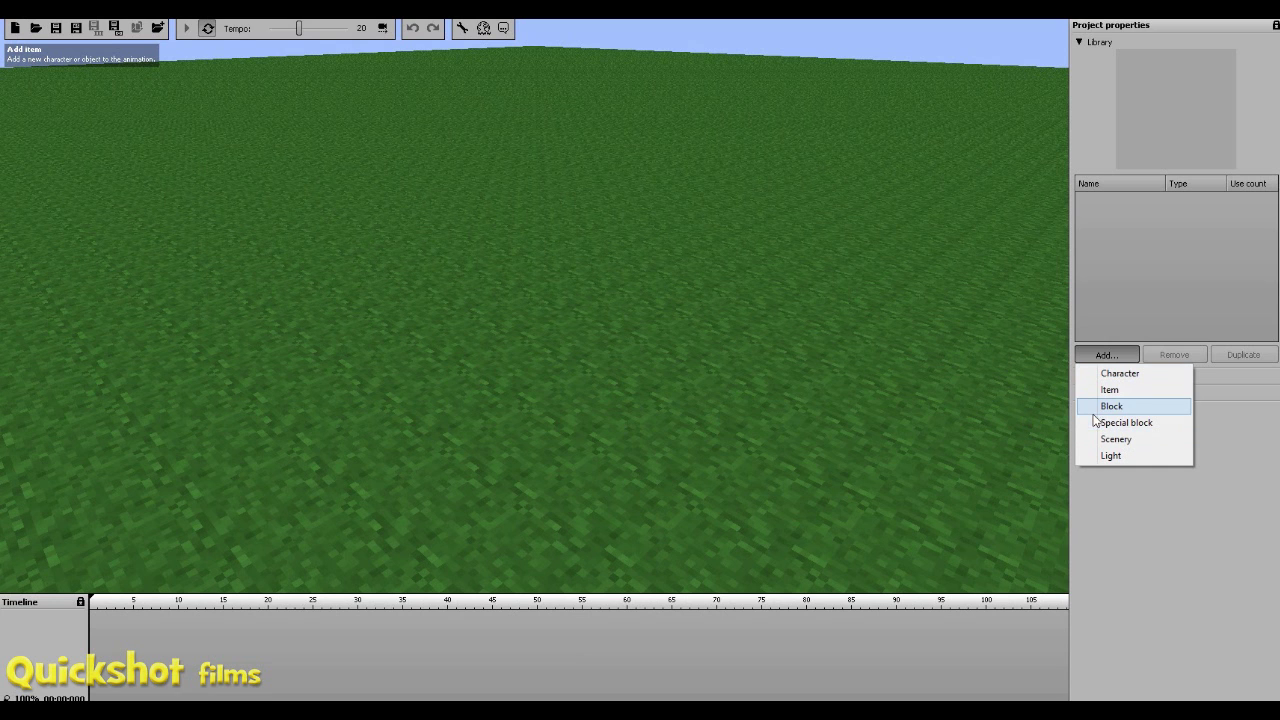
{"action": "left_click", "coordinate": [1136, 377]}
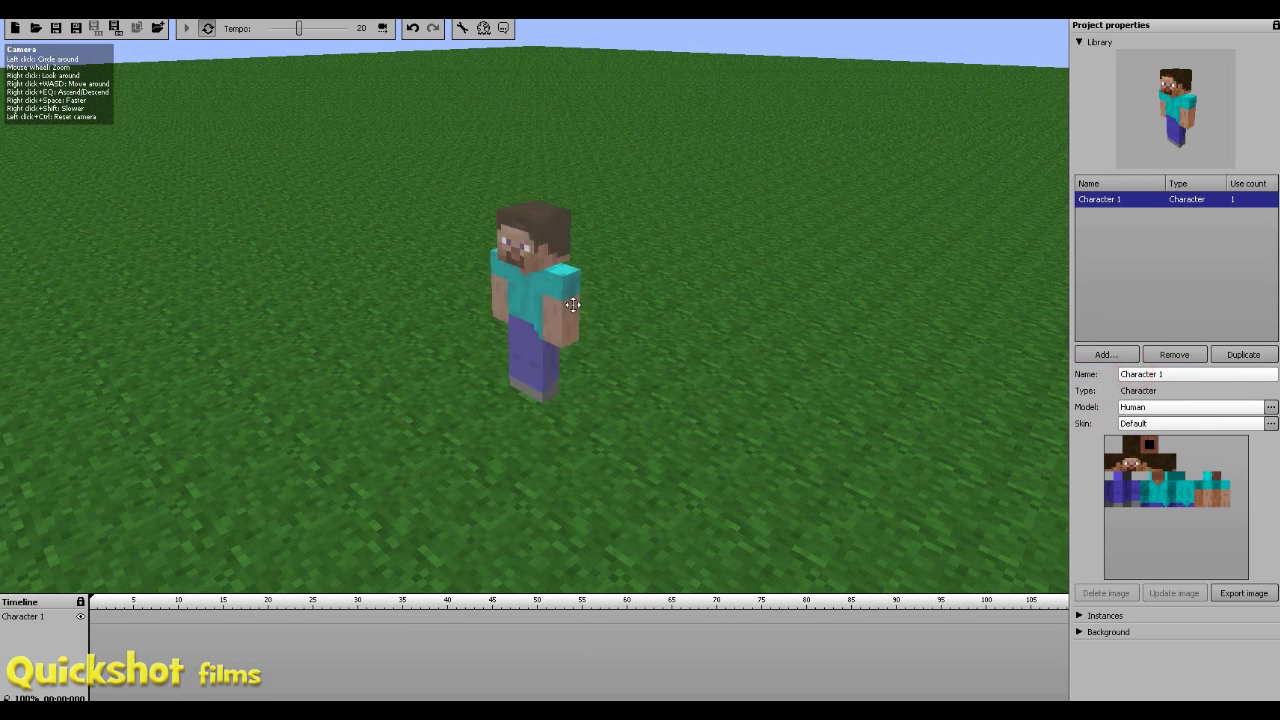
{"action": "right_click_drag", "start_coordinate": [534, 306], "coordinate": [510, 318]}
{"action": "right_click_drag", "start_coordinate": [240, 146], "coordinate": [260, 120]}
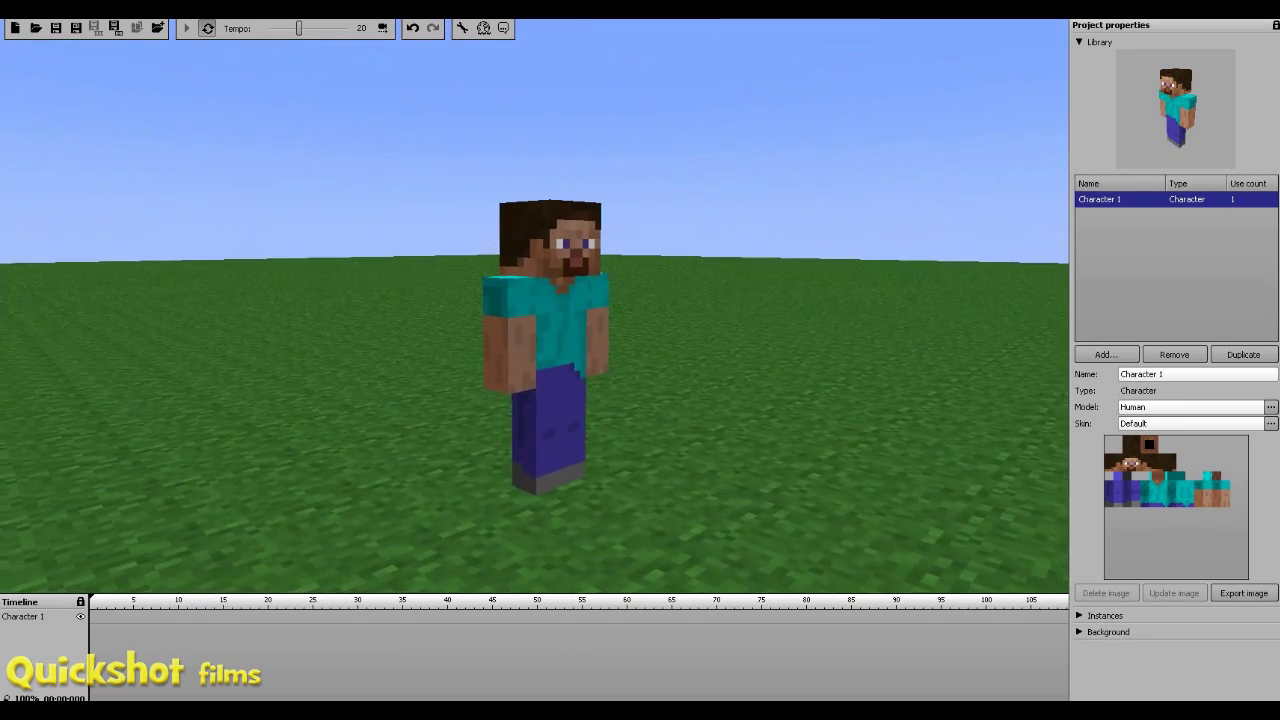
Try the Skeleton, Iron Golem and Slime models on the character and set it back to Human.
{"action": "left_click", "coordinate": [1270, 410]}
{"action": "left_click", "coordinate": [1172, 303]}
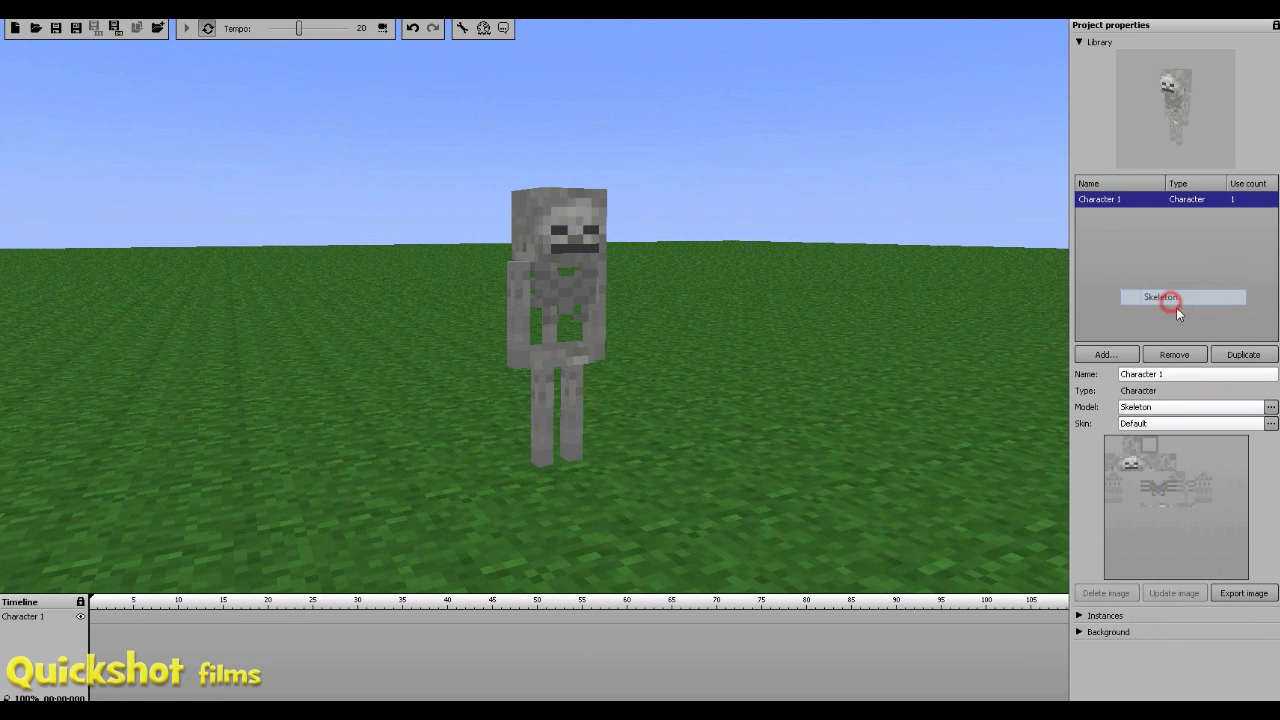
{"action": "left_click", "coordinate": [1270, 407]}
{"action": "left_click", "coordinate": [1166, 560]}
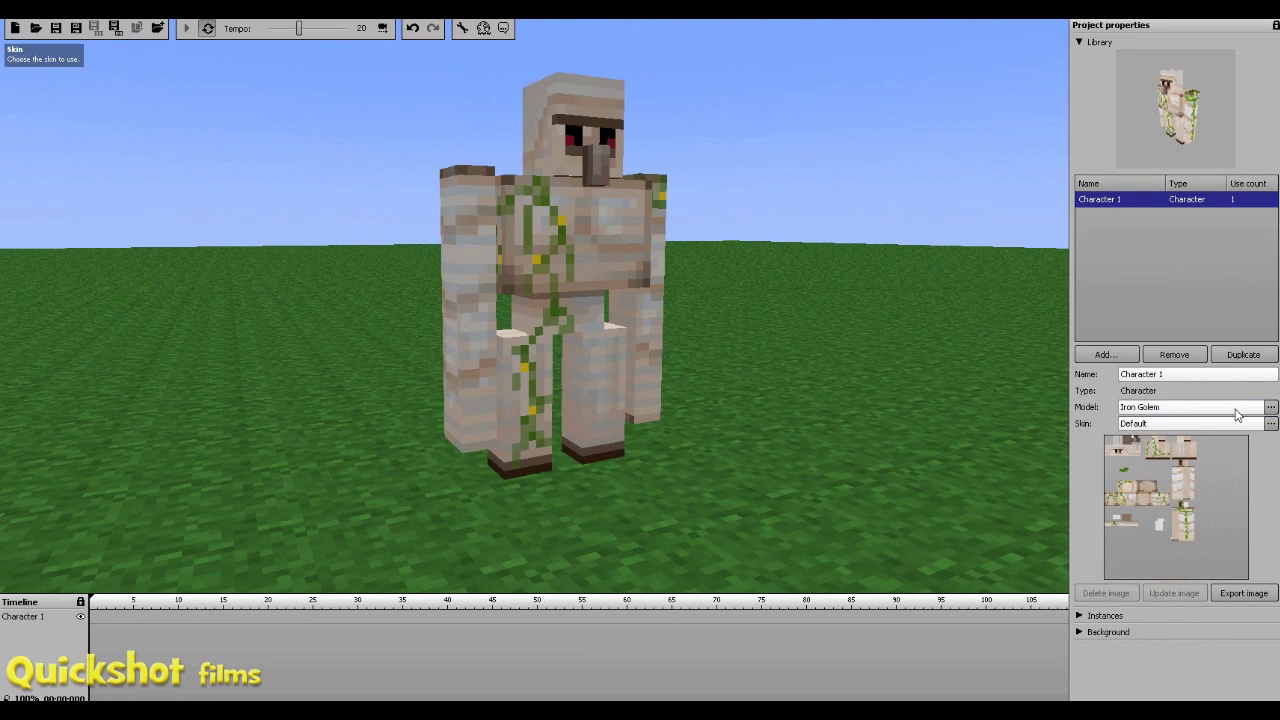
{"action": "left_click", "coordinate": [1270, 408]}
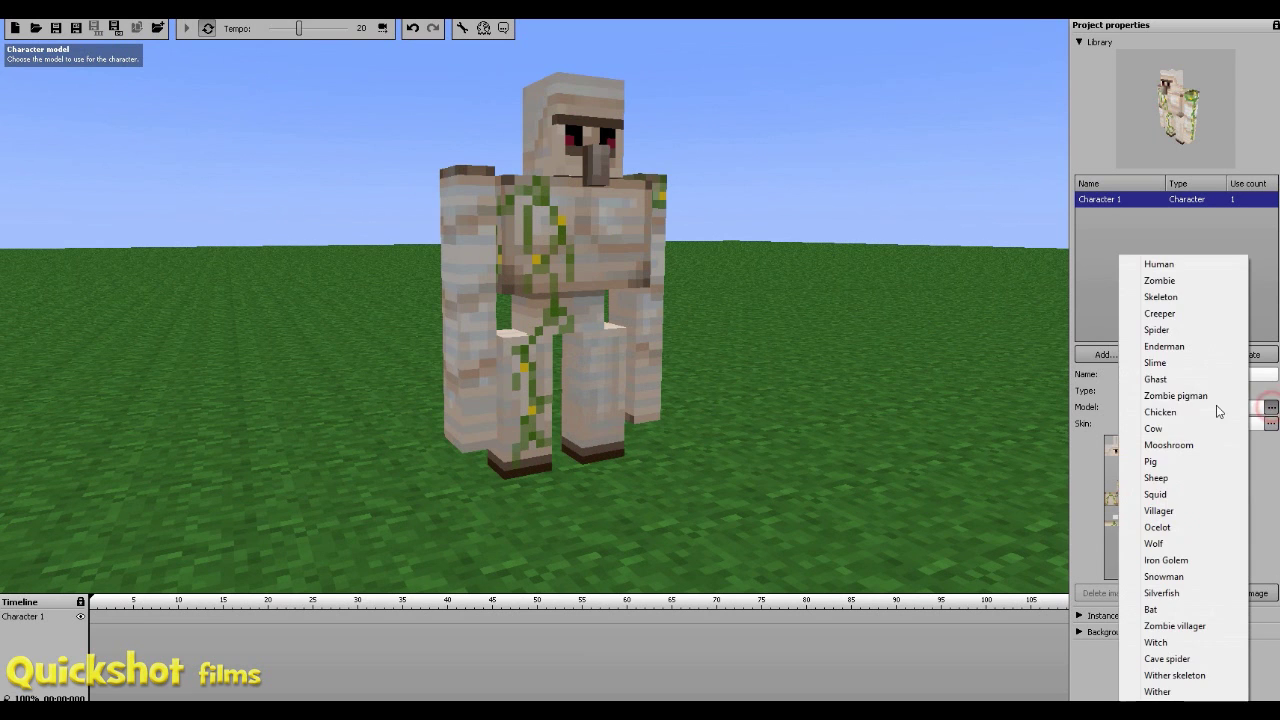
{"action": "left_click", "coordinate": [1172, 363]}
{"action": "left_click", "coordinate": [1270, 407]}
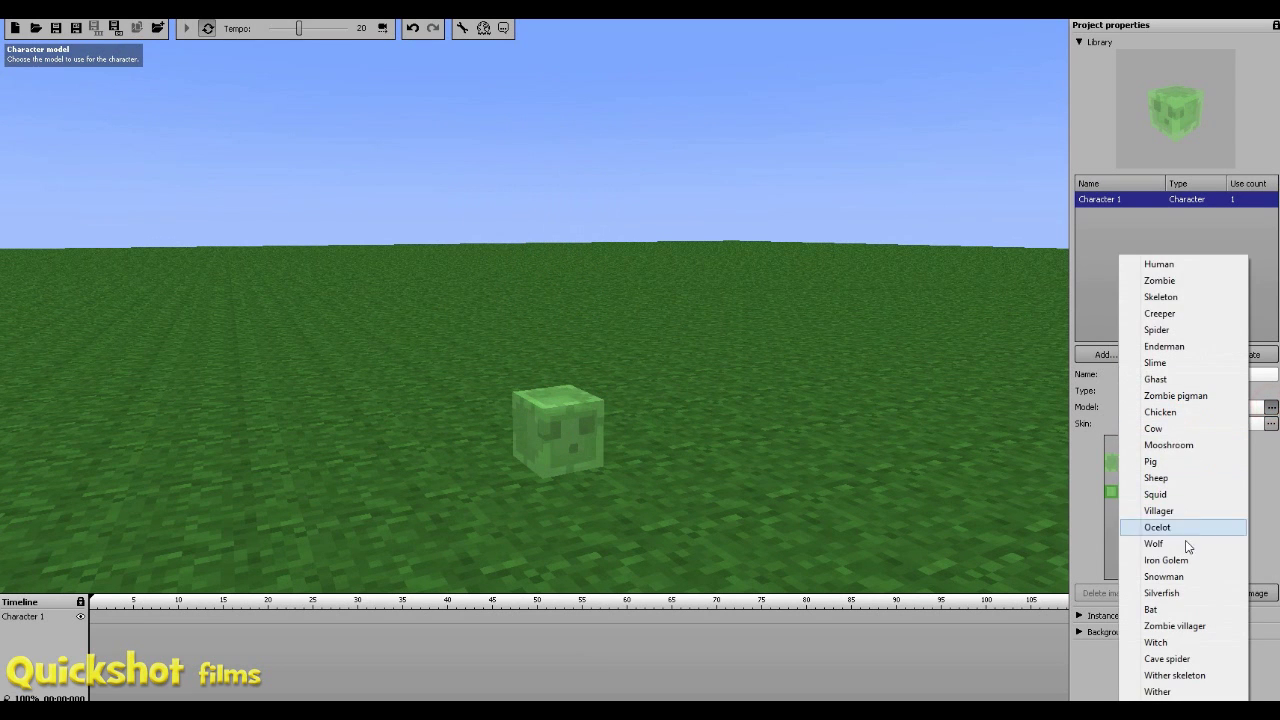
{"action": "left_click", "coordinate": [1150, 261]}
Find the image file sketch (1).png and load it as the character's skin.
{"action": "left_click_drag", "start_coordinate": [767, 360], "coordinate": [184, 94]}
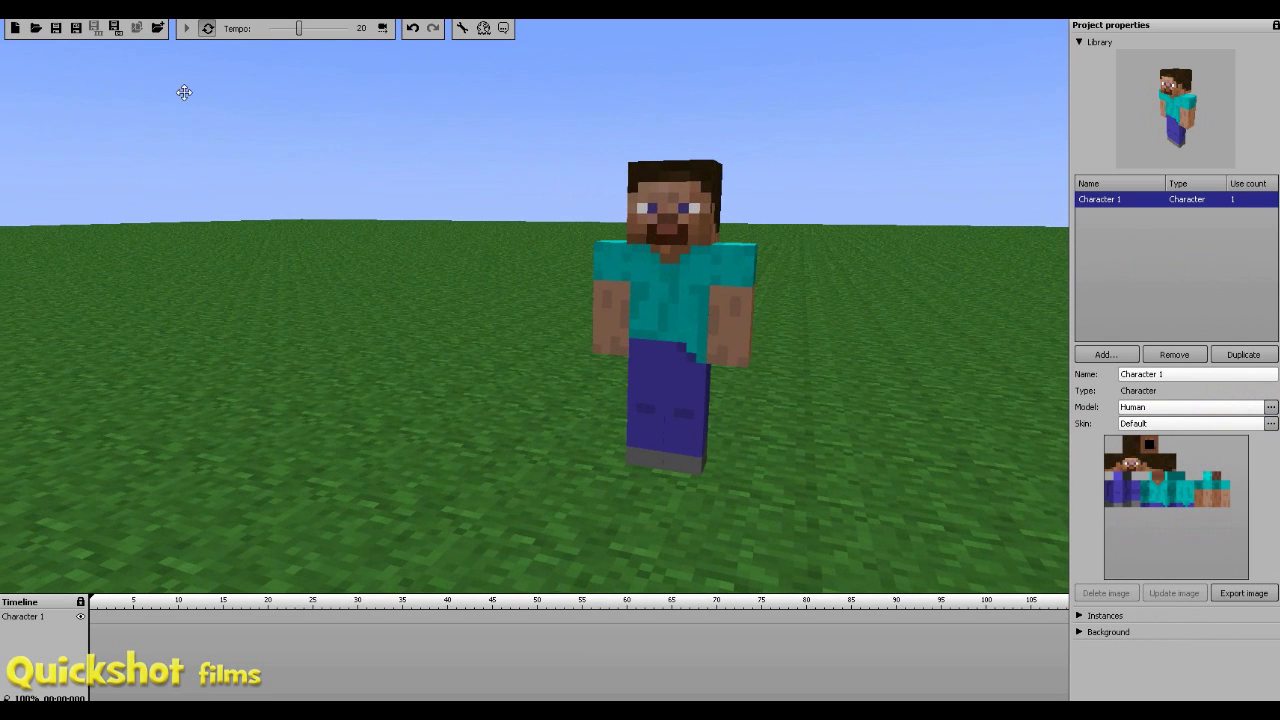
{"action": "left_click", "coordinate": [1270, 423]}
{"action": "left_click", "coordinate": [1183, 460]}
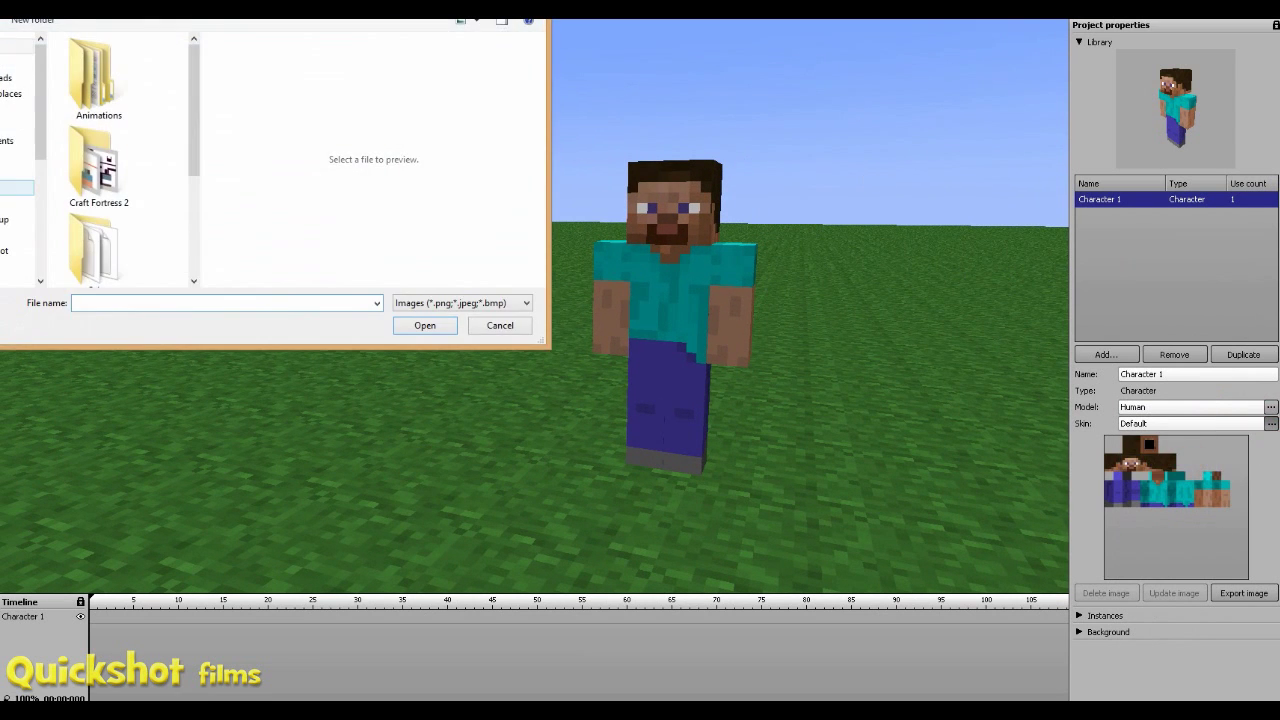
{"action": "left_click", "coordinate": [10, 188]}
{"action": "left_click", "coordinate": [461, 6]}
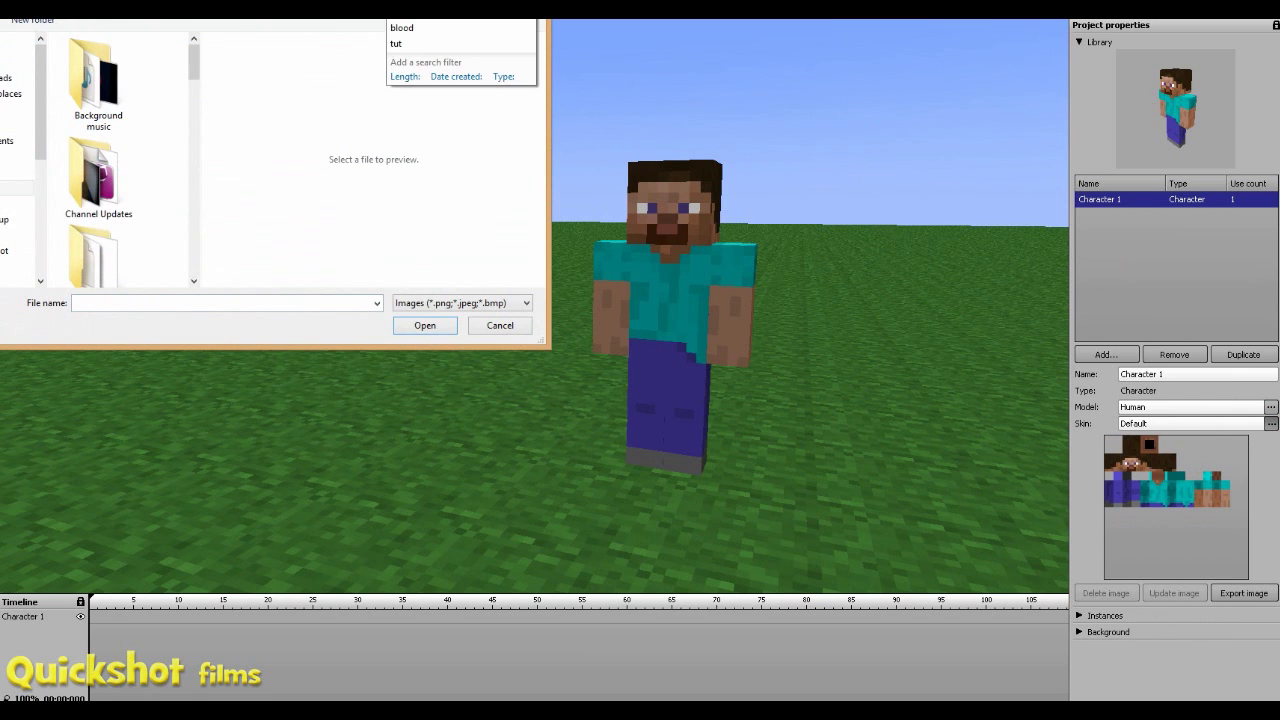
{"action": "type", "text": "sketch"}
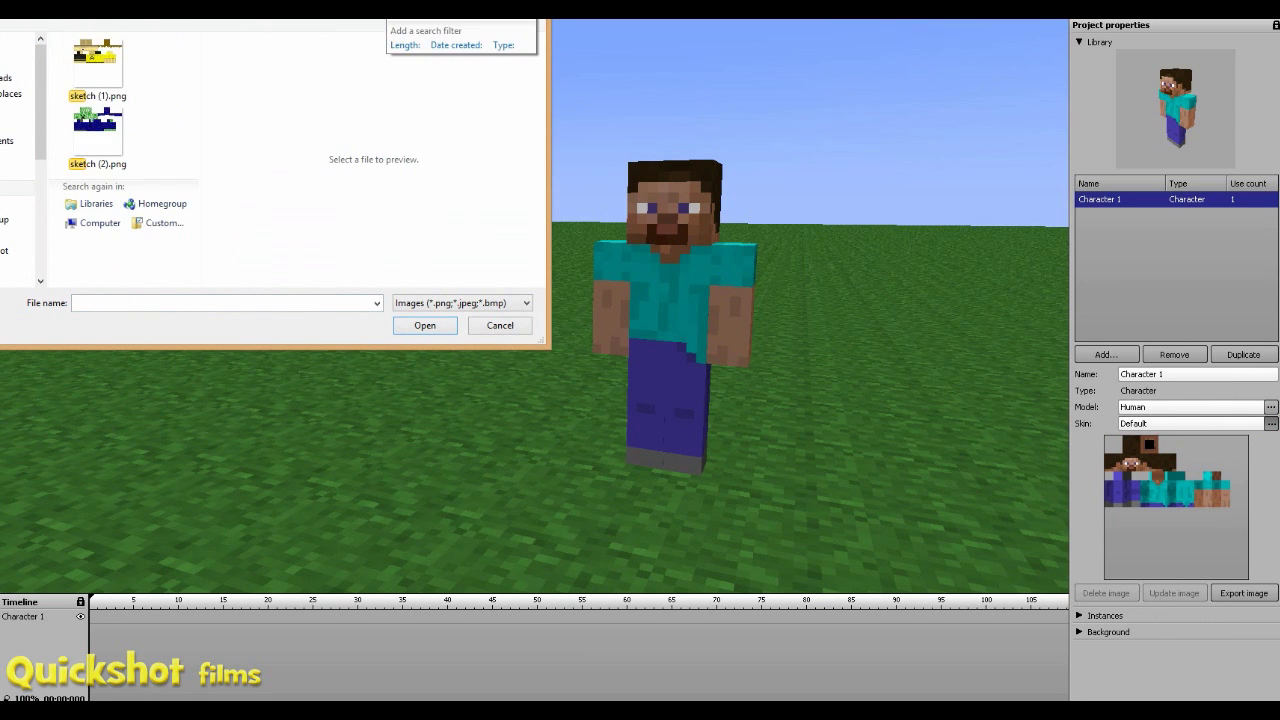
{"action": "double_click", "coordinate": [97, 65]}
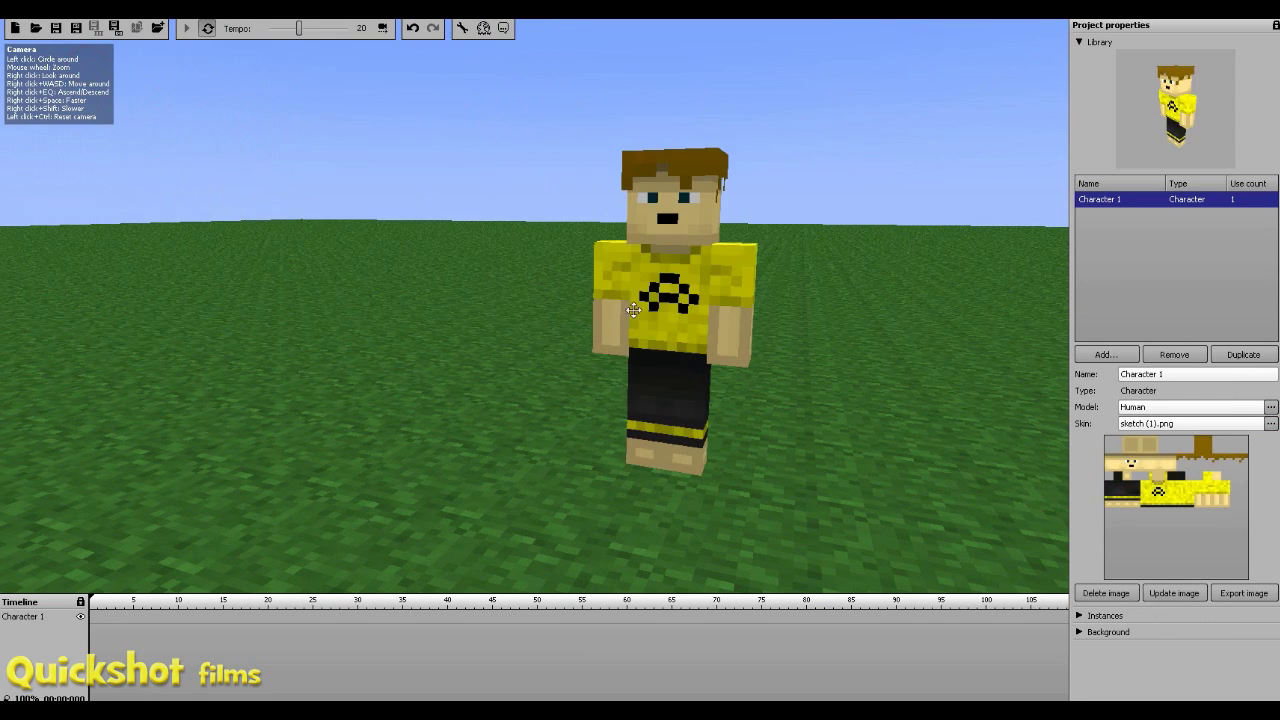
Examine the skinned character from several angles, heights and distances with the camera.
{"action": "key", "text": "d"}
{"action": "right_click_drag", "start_coordinate": [871, 353], "coordinate": [688, 335]}
{"action": "key", "text": "w"}
{"action": "key", "text": "s"}
{"action": "key", "text": "w"}
{"action": "key", "text": "s"}
{"action": "key", "text": "a"}
{"action": "key", "text": "w"}
{"action": "key", "text": "d"}
{"action": "key", "text": "s"}
{"action": "key", "text": "w"}
{"action": "key", "text": "s"}
{"action": "key", "text": "d"}
{"action": "key", "text": "w"}
{"action": "key", "text": "s"}
{"action": "key", "text": "a"}
{"action": "key", "text": "w"}
{"action": "key", "text": "d"}
{"action": "key", "text": "s"}
{"action": "right_click_drag", "start_coordinate": [222, 292], "coordinate": [233, 294]}
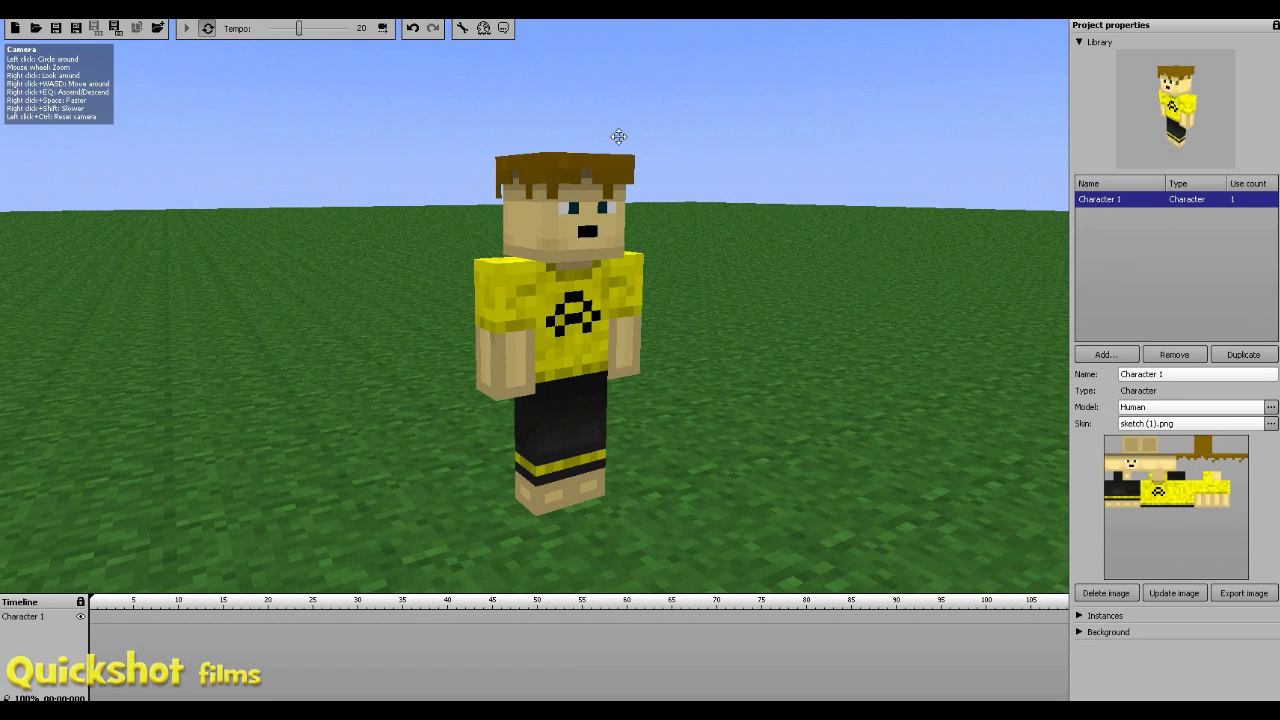
{"action": "right_click_drag", "start_coordinate": [20, 91], "coordinate": [20, 91]}
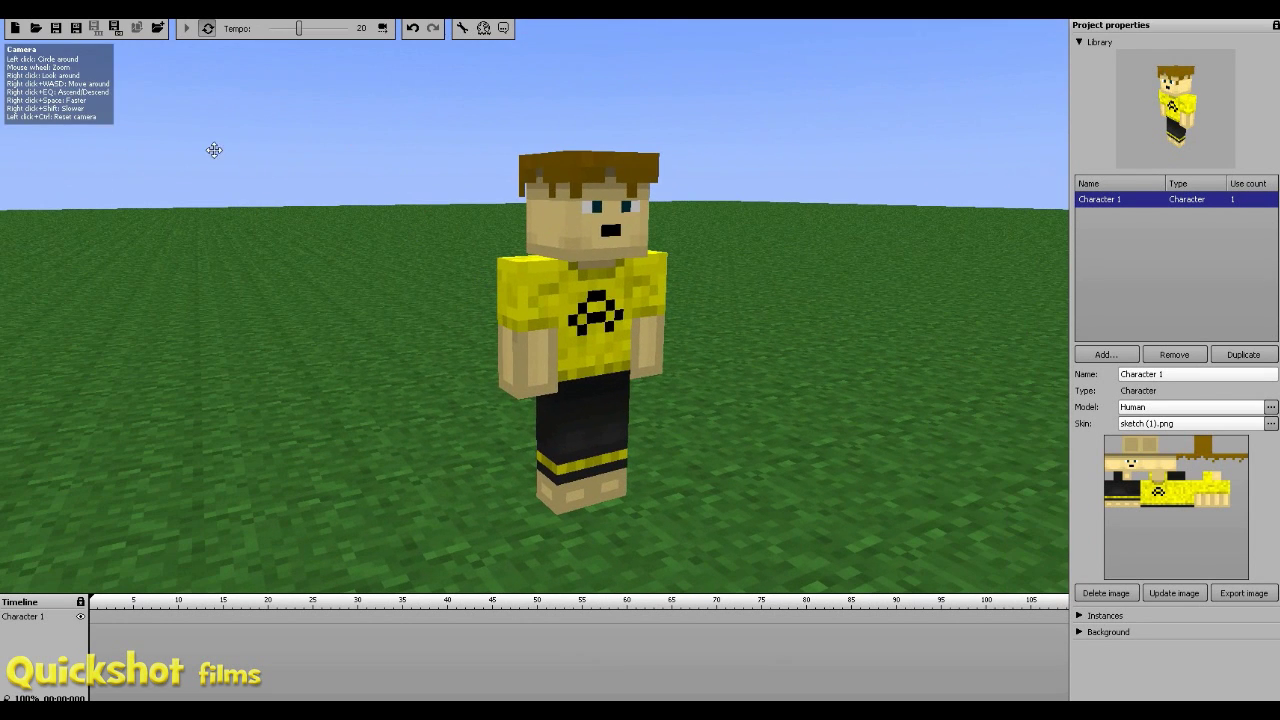
{"action": "mouse_move", "coordinate": [488, 300]}
{"action": "right_mouse_down"}
{"action": "mouse_move", "coordinate": [479, 318]}
{"action": "mouse_move", "coordinate": [491, 309]}
{"action": "right_mouse_up"}
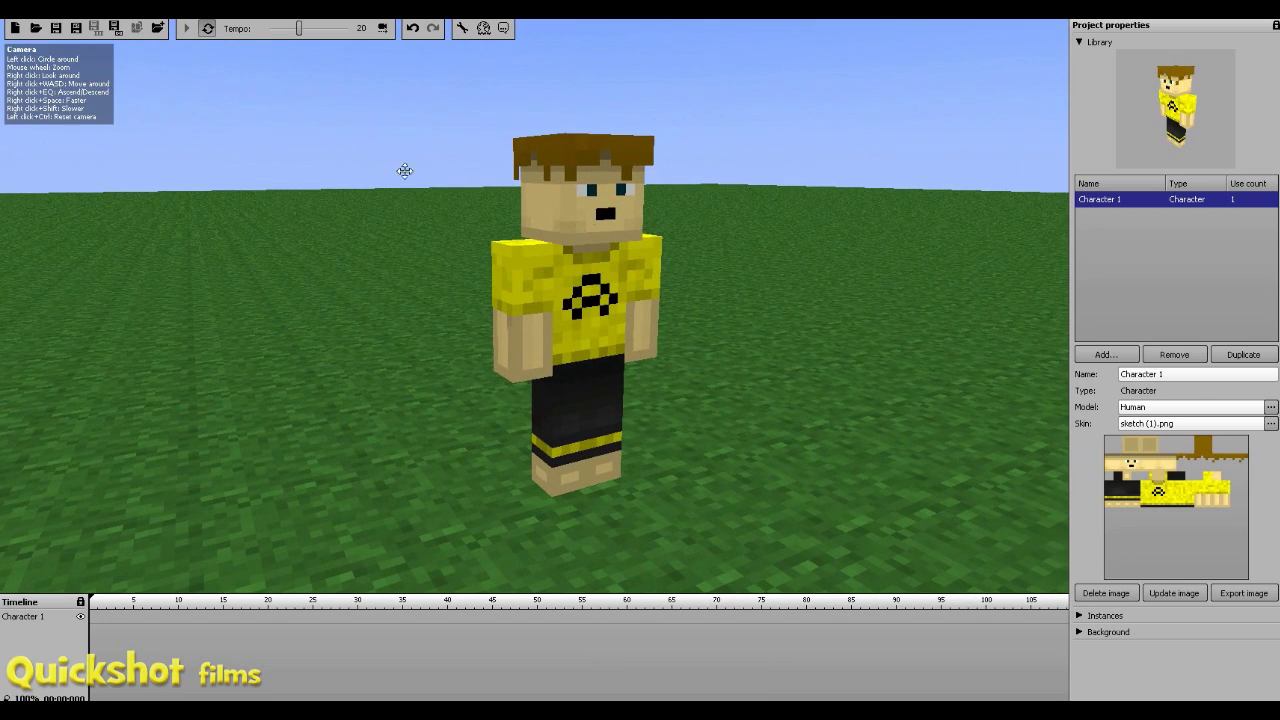
{"action": "right_click_drag", "start_coordinate": [627, 215], "coordinate": [598, 305]}
{"action": "scroll", "coordinate": [491, 300], "scroll_direction": "up", "scroll_amount": 3}
{"action": "scroll", "coordinate": [498, 298], "scroll_direction": "down", "scroll_amount": 4}
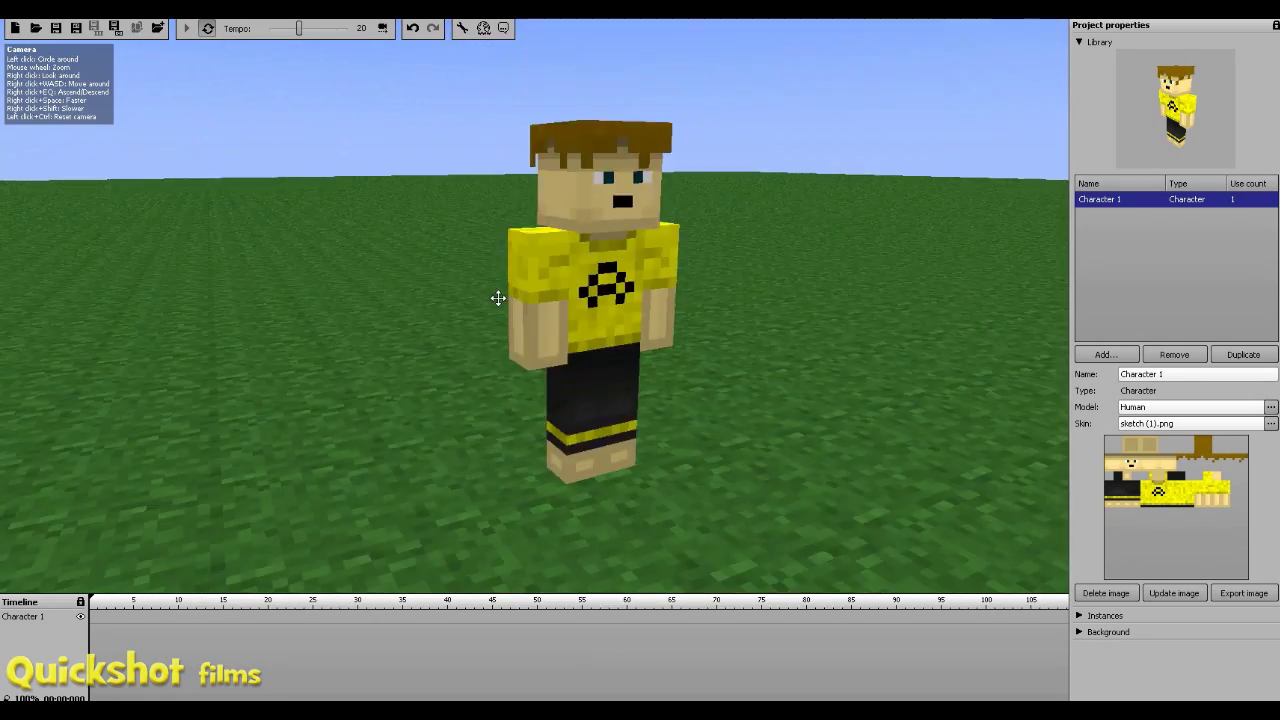
{"action": "scroll", "coordinate": [498, 298], "scroll_direction": "up", "scroll_amount": 5}
{"action": "scroll", "coordinate": [498, 299], "scroll_direction": "down", "scroll_amount": 3}
{"action": "right_click_drag", "start_coordinate": [498, 298], "coordinate": [572, 297]}
{"action": "key", "text": "w"}
{"action": "key", "text": "s"}
{"action": "key", "text": "w"}
{"action": "key", "text": "s"}
{"action": "key", "text": "w"}
{"action": "key", "text": "s"}
{"action": "key", "text": "w"}
{"action": "key", "text": "s"}
{"action": "key", "text": "d"}
{"action": "key", "text": "a"}
{"action": "key", "text": "d"}
{"action": "key", "text": "a"}
{"action": "key", "text": "d"}
{"action": "key", "text": "a"}
{"action": "key", "text": "d"}
{"action": "key", "text": "w"}
{"action": "key", "text": "s"}
{"action": "key", "text": "w"}
{"action": "key", "text": "s"}
{"action": "key", "text": "q"}
{"action": "key", "text": "e"}
{"action": "key", "text": "q"}
{"action": "key", "text": "q"}
{"action": "key", "text": "e"}
{"action": "key", "text": "s"}
{"action": "key", "text": "a"}
{"action": "key", "text": "w"}
{"action": "key", "text": "s"}
{"action": "key", "text": "d"}
{"action": "key", "text": "a"}
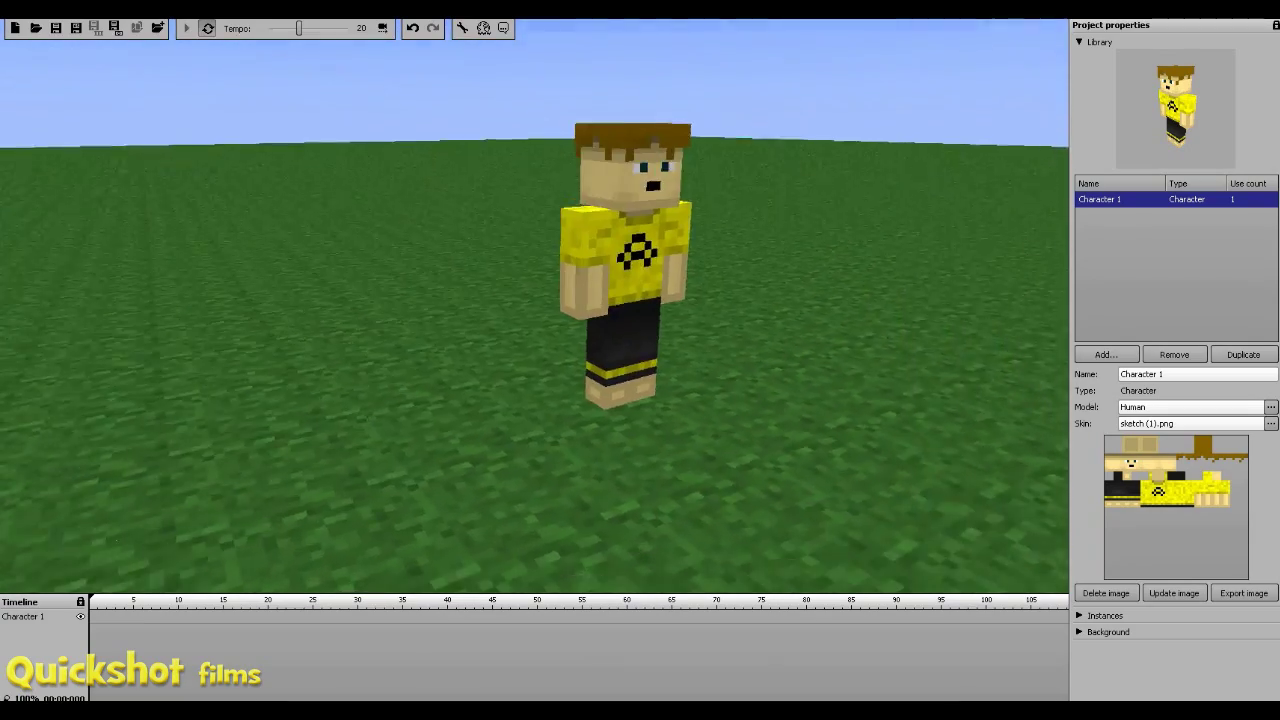
{"action": "left_click_drag", "start_coordinate": [572, 297], "coordinate": [574, 292]}
{"action": "key", "text": "w"}
{"action": "key", "text": "s"}
{"action": "key", "text": "d"}
{"action": "mouse_move", "coordinate": [574, 292]}
{"action": "right_mouse_down"}
{"action": "mouse_move", "coordinate": [592, 309]}
{"action": "mouse_move", "coordinate": [576, 291]}
{"action": "mouse_move", "coordinate": [573, 308]}
{"action": "mouse_move", "coordinate": [571, 281]}
{"action": "right_mouse_up"}
{"action": "key", "text": "a"}
{"action": "key", "text": "w"}
{"action": "key", "text": "s"}
{"action": "key", "text": "d"}
{"action": "key", "text": "a"}
{"action": "key", "text": "w"}
{"action": "key", "text": "s"}
{"action": "key", "text": "w"}
{"action": "key", "text": "s"}
{"action": "key", "text": "d"}
{"action": "mouse_move", "coordinate": [762, 277]}
{"action": "right_mouse_down"}
{"action": "mouse_move", "coordinate": [768, 292]}
{"action": "mouse_move", "coordinate": [763, 283]}
{"action": "right_mouse_up"}
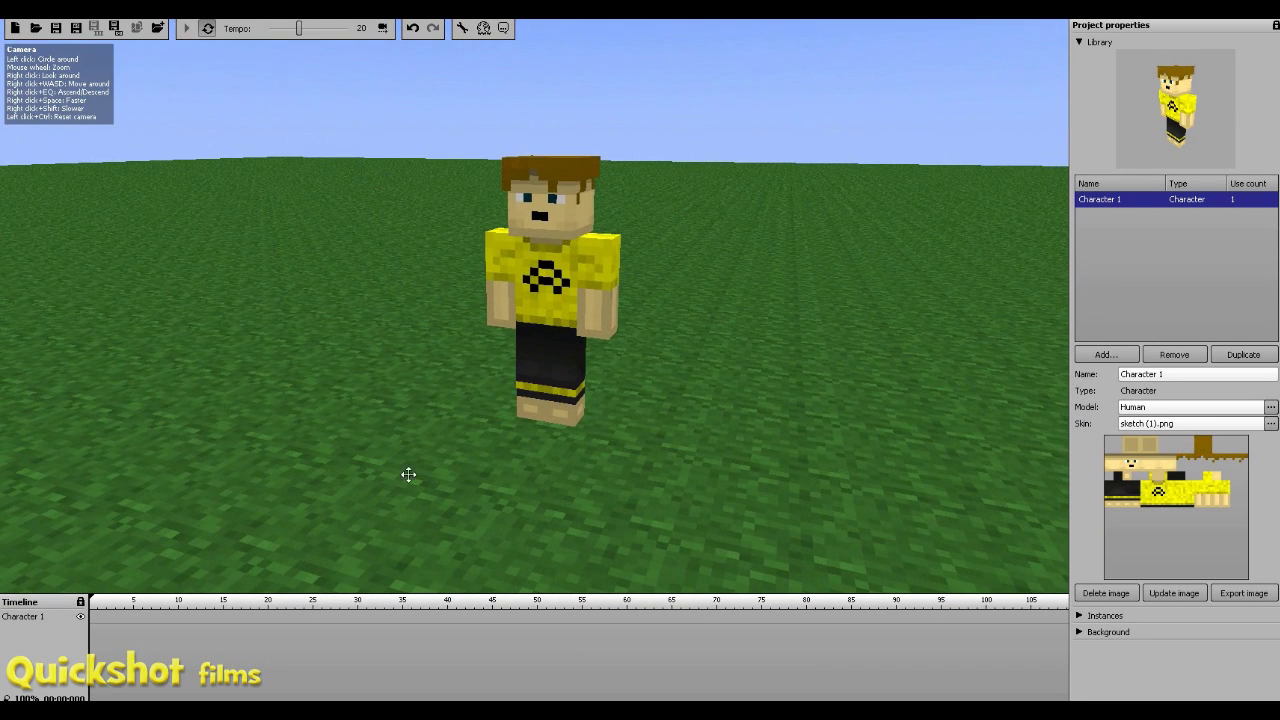
Create a keyframe for the character at the start of the timeline and select its head.
{"action": "left_click", "coordinate": [90, 618]}
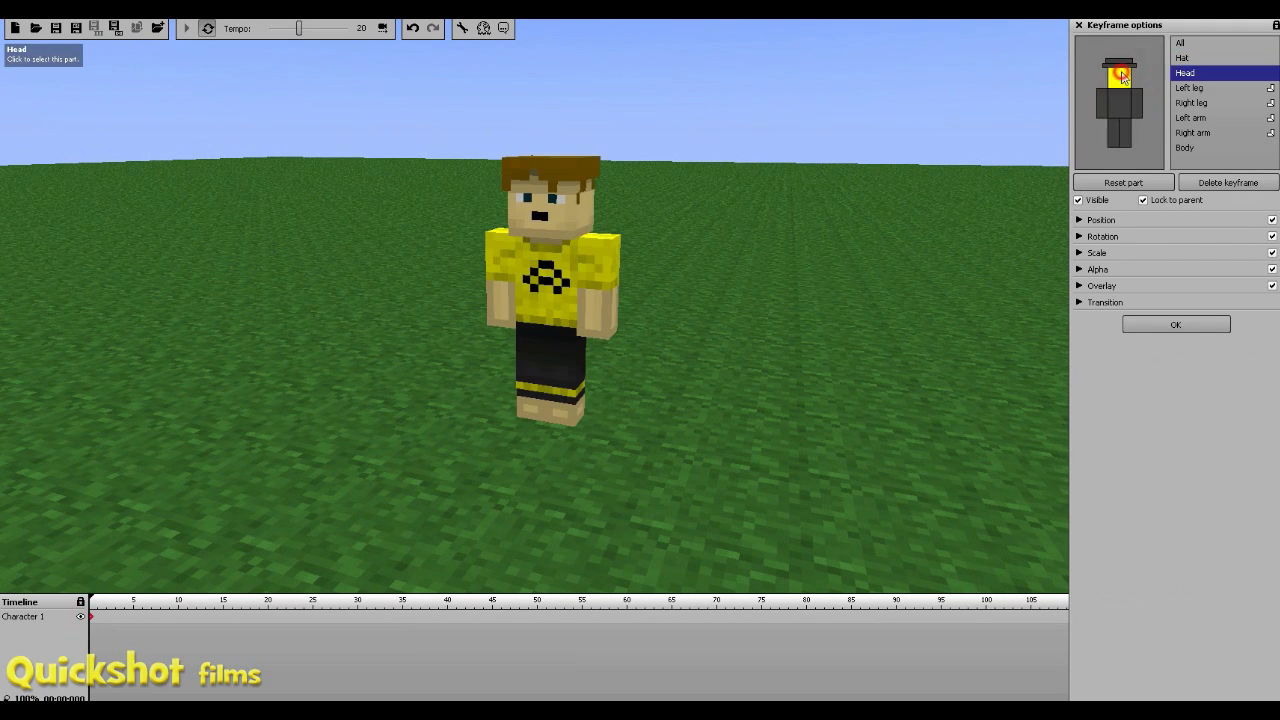
{"action": "left_click", "coordinate": [1116, 105]}
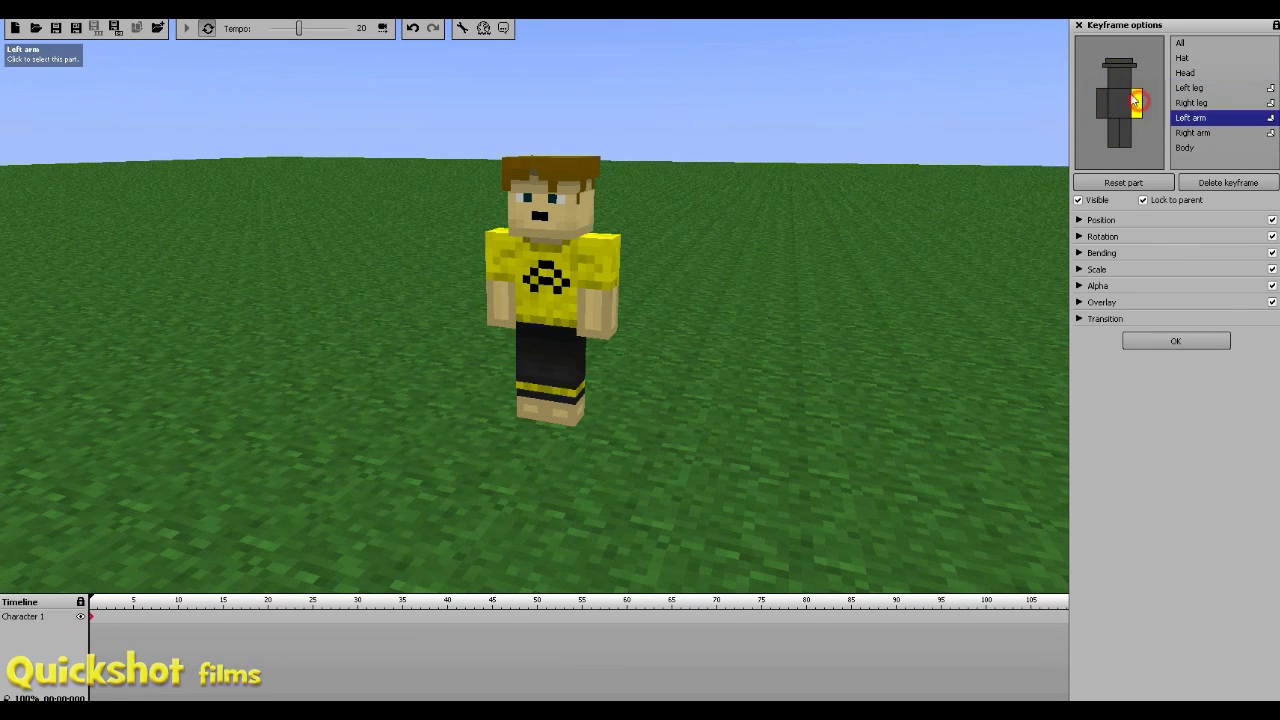
{"action": "left_click", "coordinate": [1120, 80]}
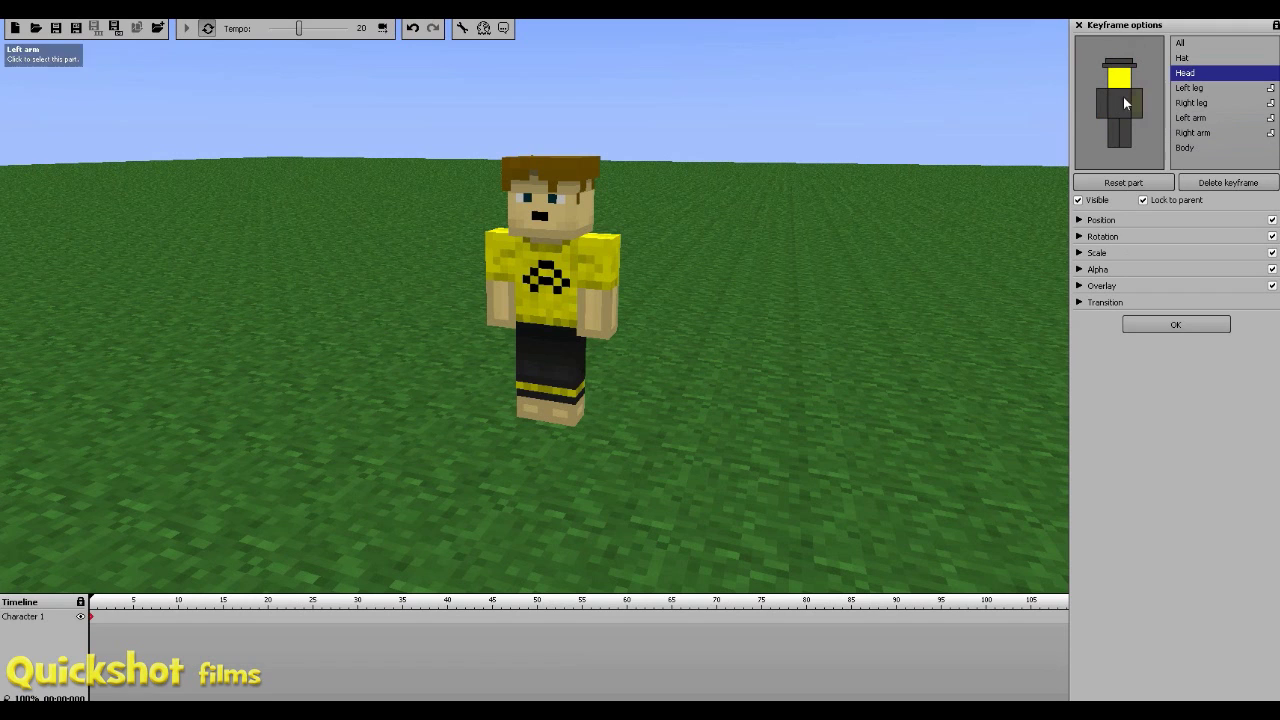
Rotate the character's head to X 7 and Z 15 in the first keyframe.
{"action": "left_click", "coordinate": [1079, 220]}
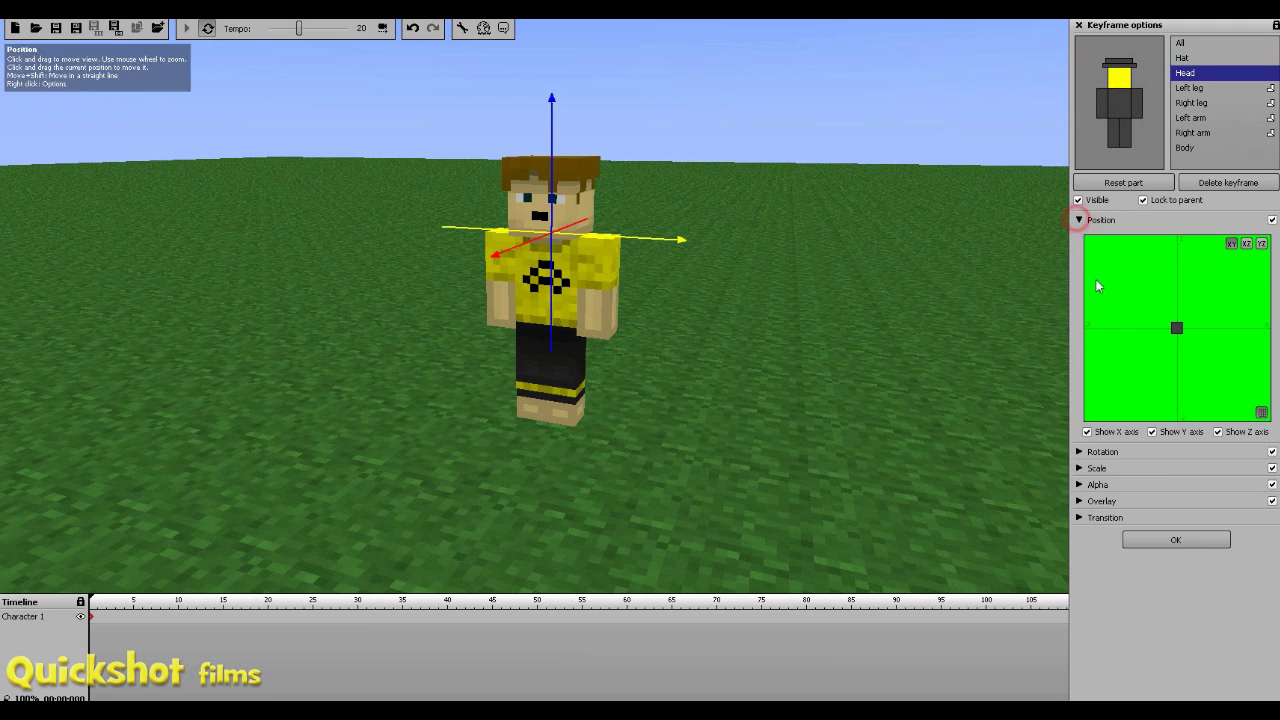
{"action": "left_click", "coordinate": [1078, 451]}
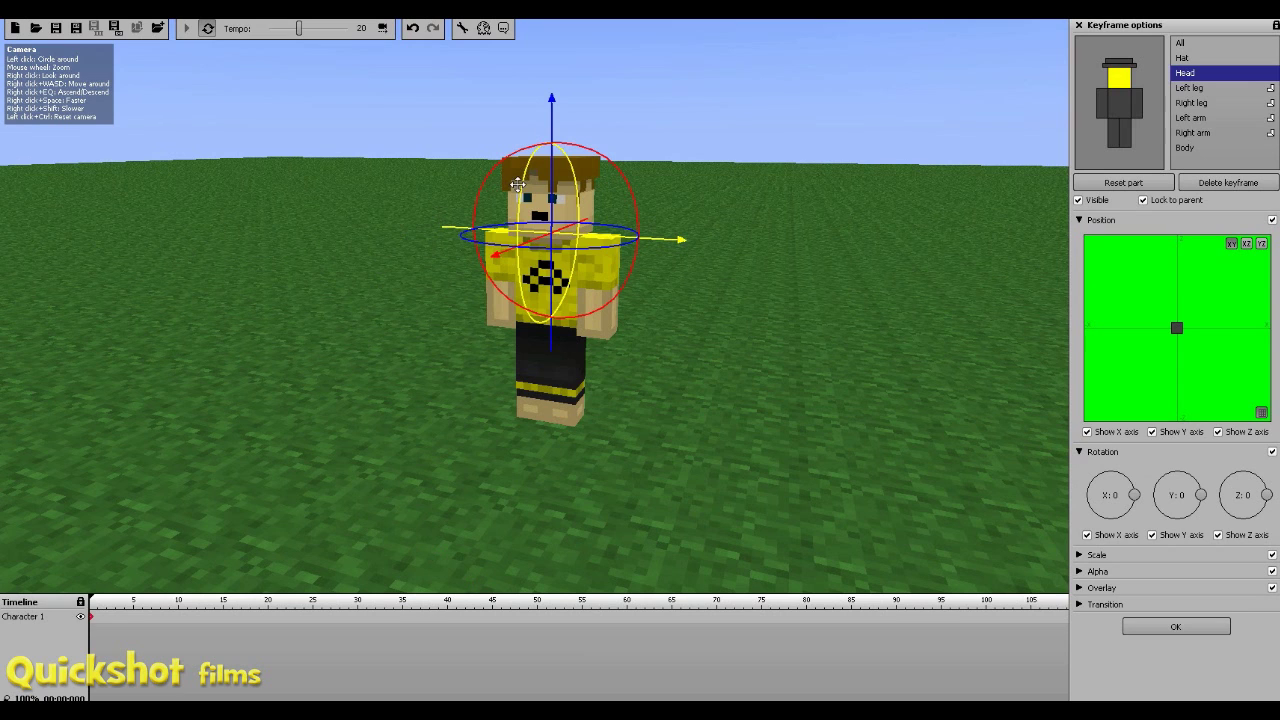
{"action": "mouse_move", "coordinate": [520, 200]}
{"action": "left_mouse_down"}
{"action": "mouse_move", "coordinate": [571, 131]}
{"action": "mouse_move", "coordinate": [548, 140]}
{"action": "mouse_move", "coordinate": [527, 190]}
{"action": "left_mouse_up"}
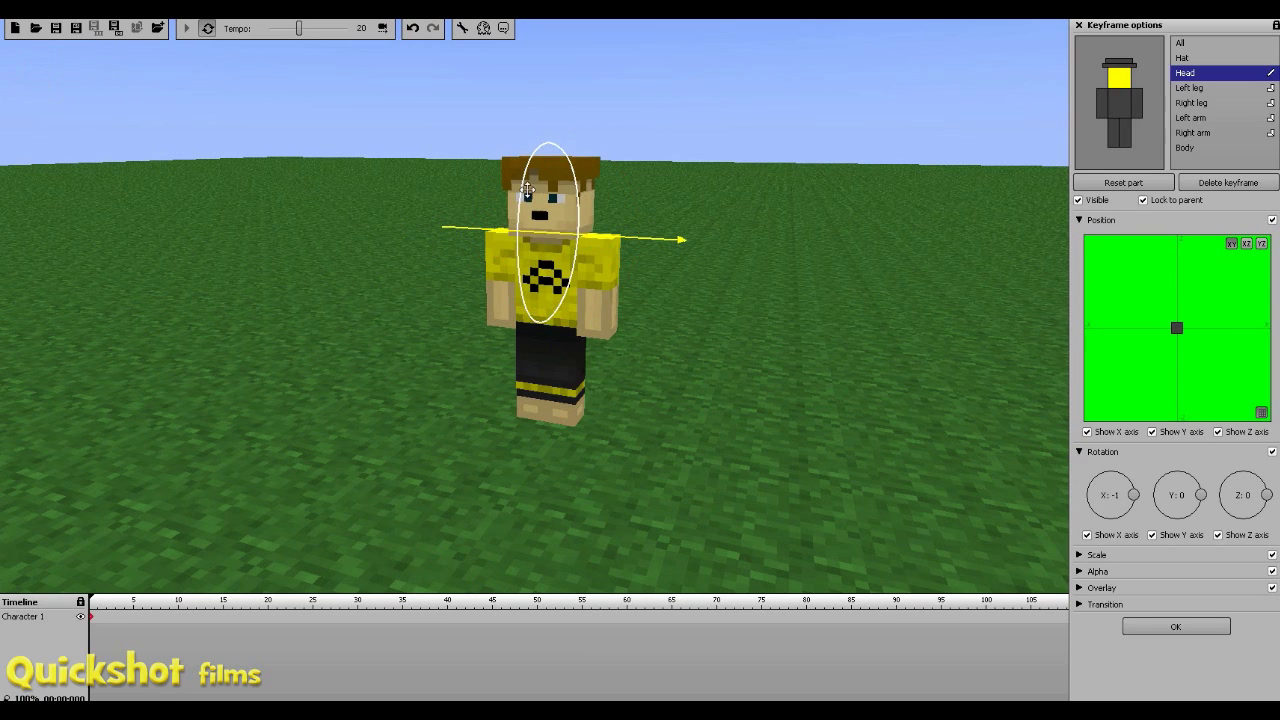
{"action": "mouse_move", "coordinate": [590, 248]}
{"action": "left_mouse_down"}
{"action": "mouse_move", "coordinate": [494, 258]}
{"action": "mouse_move", "coordinate": [602, 247]}
{"action": "left_mouse_up"}
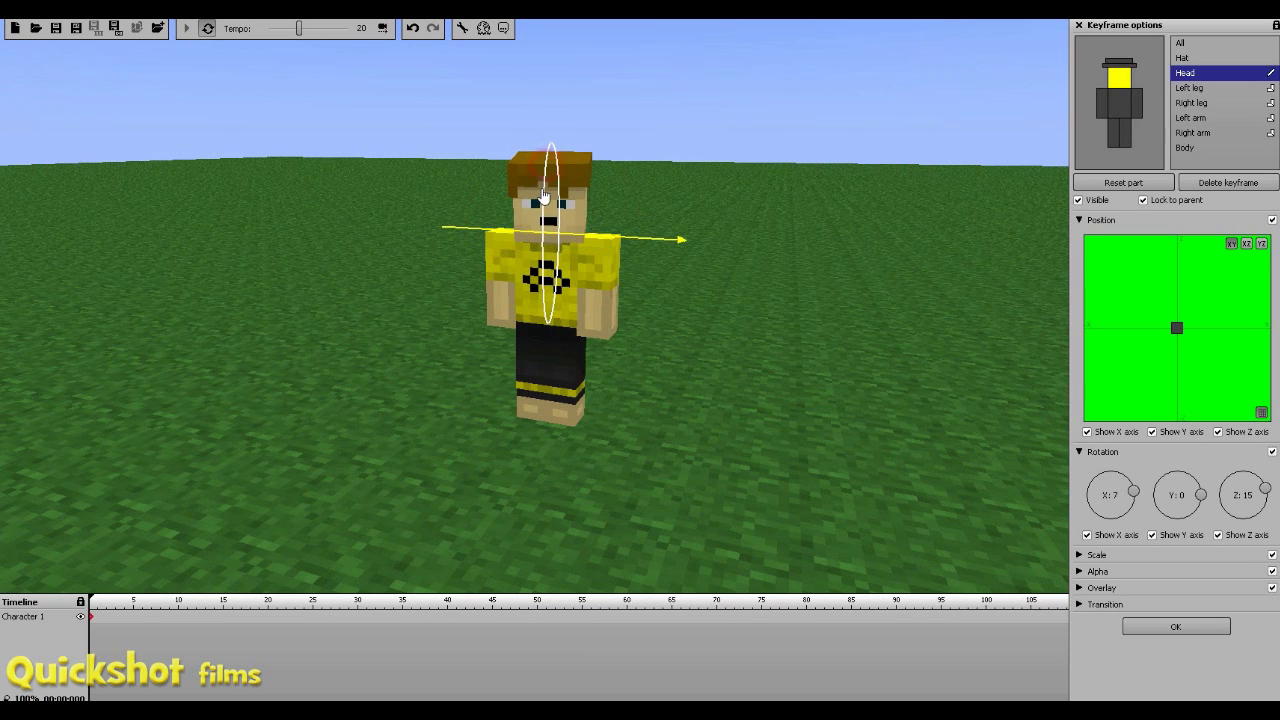
{"action": "left_click_drag", "start_coordinate": [543, 194], "coordinate": [544, 192]}
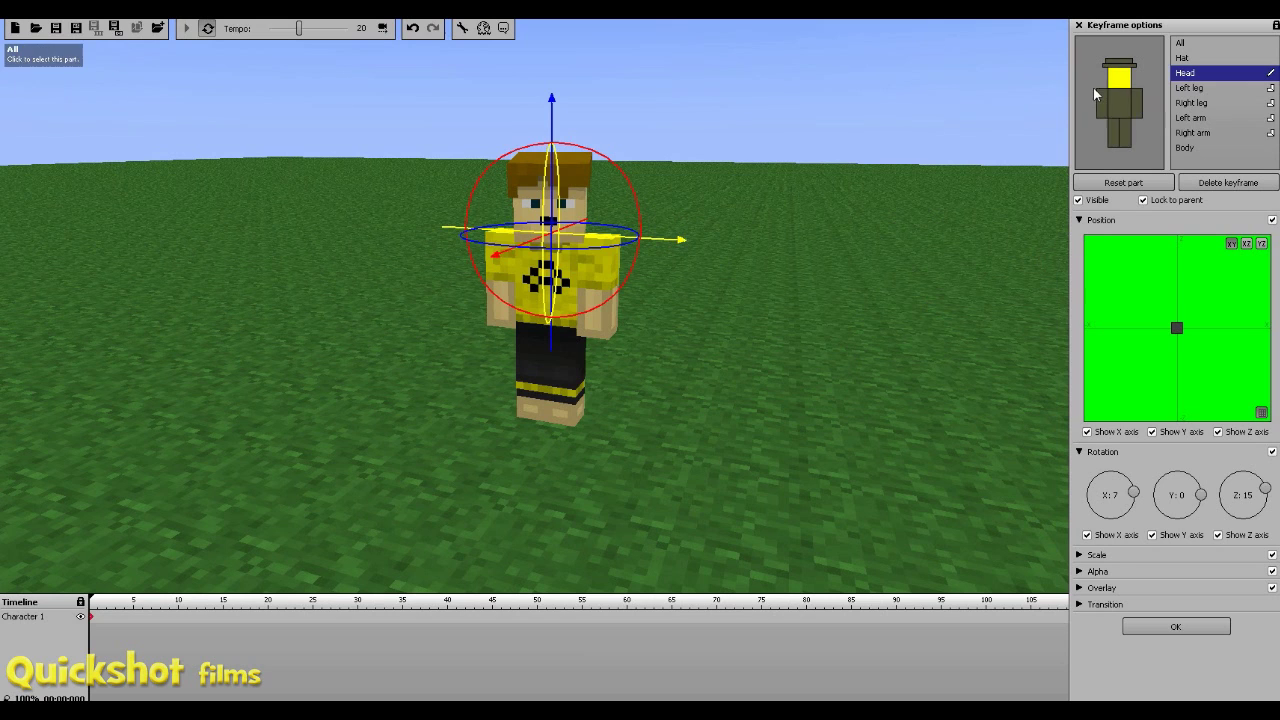
Bend the right arm 19% and rotate it to X -49.
{"action": "left_click", "coordinate": [1102, 97]}
{"action": "left_click", "coordinate": [1082, 556]}
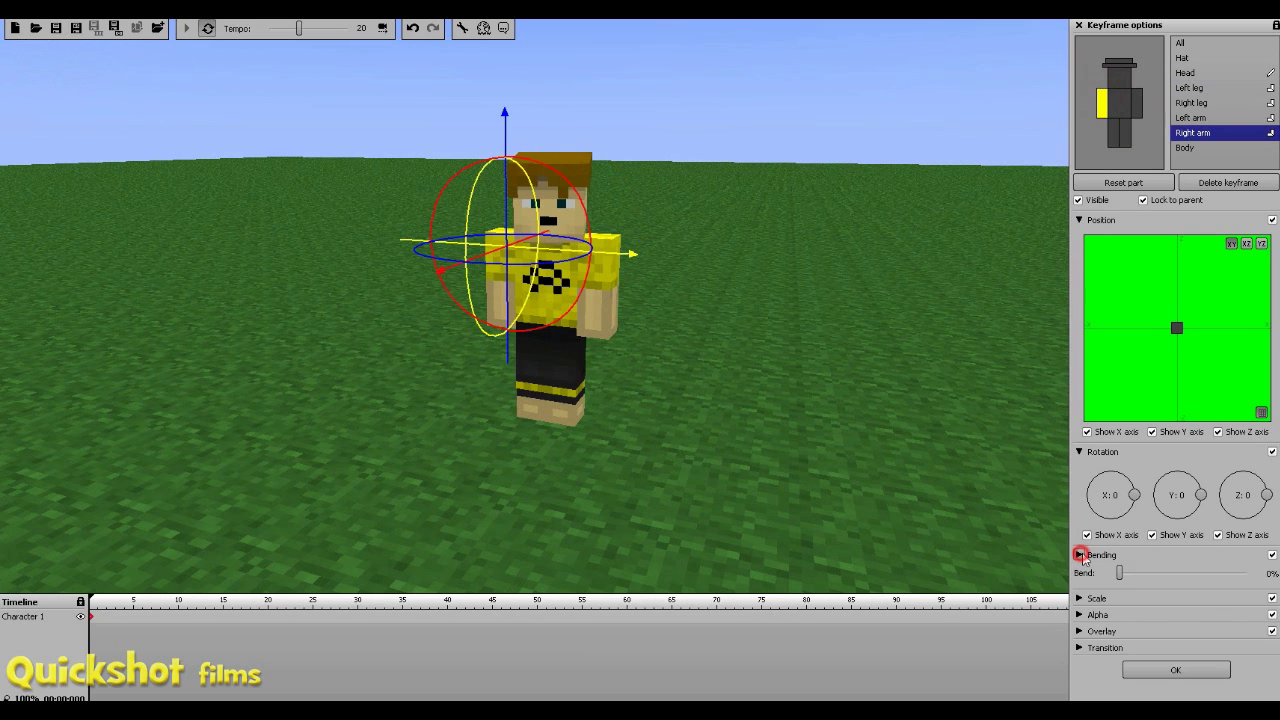
{"action": "left_click_drag", "start_coordinate": [1136, 570], "coordinate": [1144, 572]}
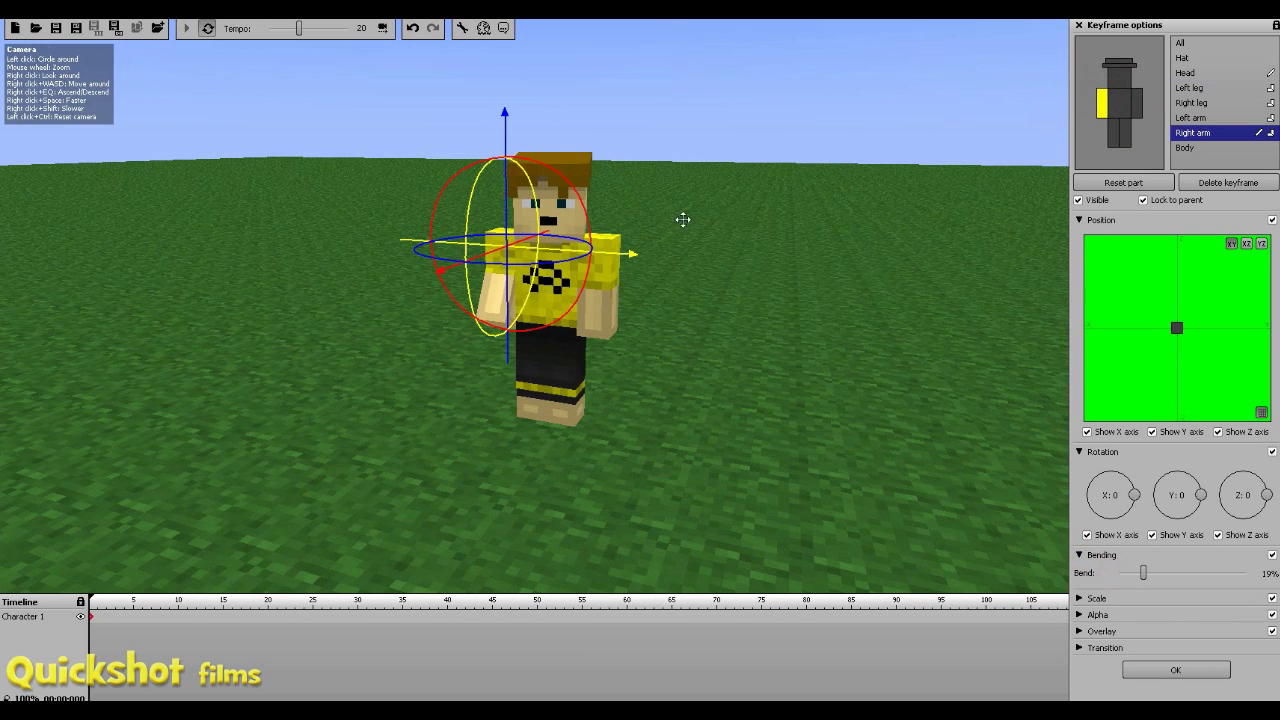
{"action": "left_click_drag", "start_coordinate": [516, 176], "coordinate": [565, 189]}
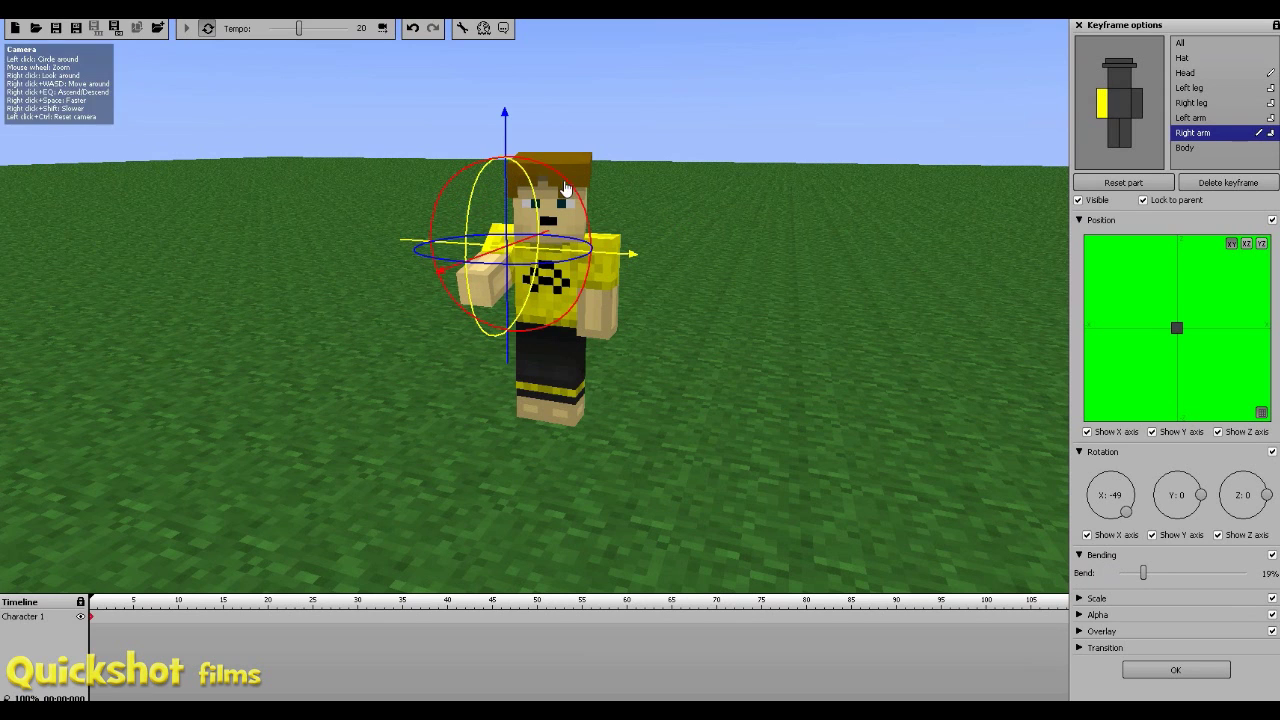
Pose the left arm with X rotation 59 and 21% bend, and the right leg with X rotation -52 and 20% bend.
{"action": "left_click", "coordinate": [1135, 117]}
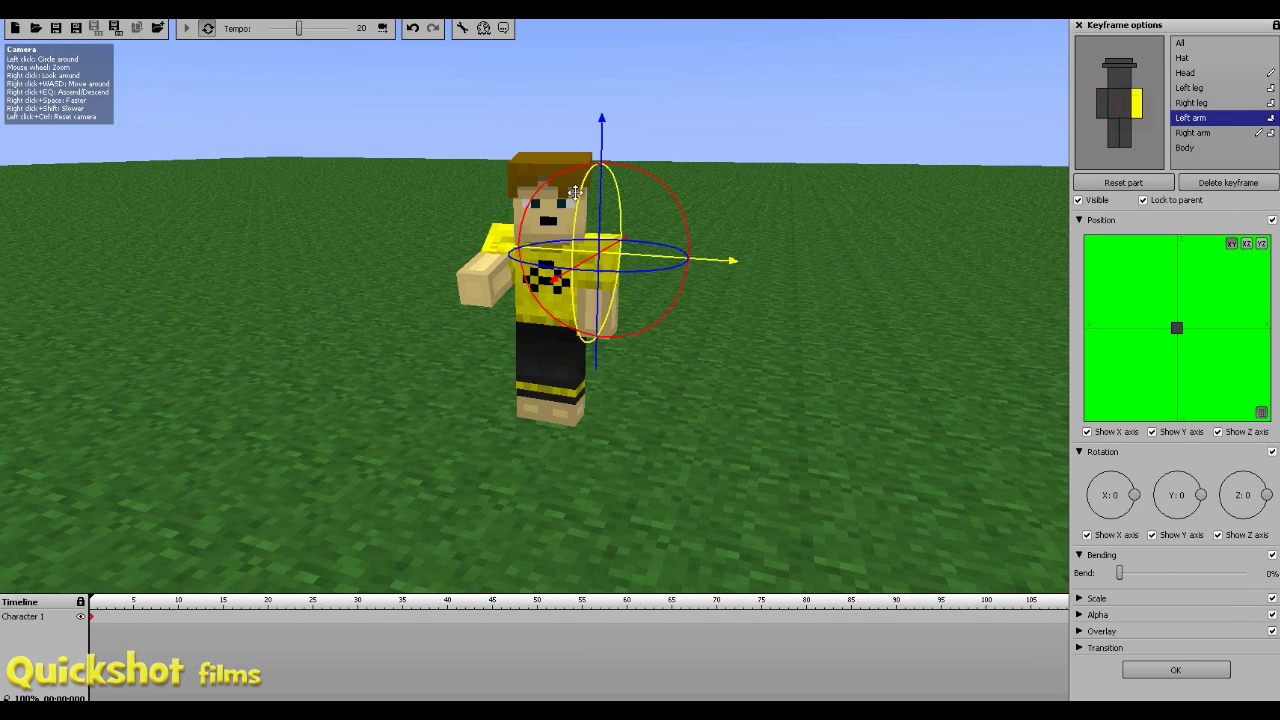
{"action": "left_click_drag", "start_coordinate": [577, 255], "coordinate": [905, 311]}
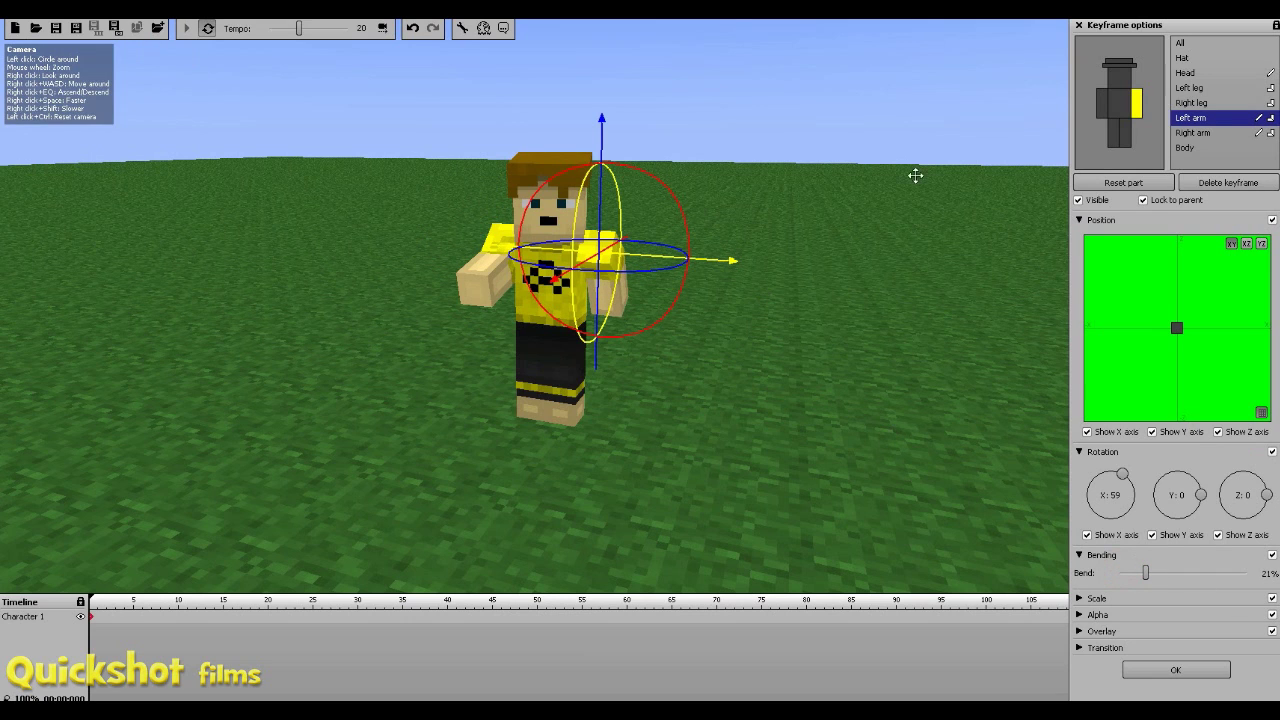
{"action": "left_click", "coordinate": [1117, 124]}
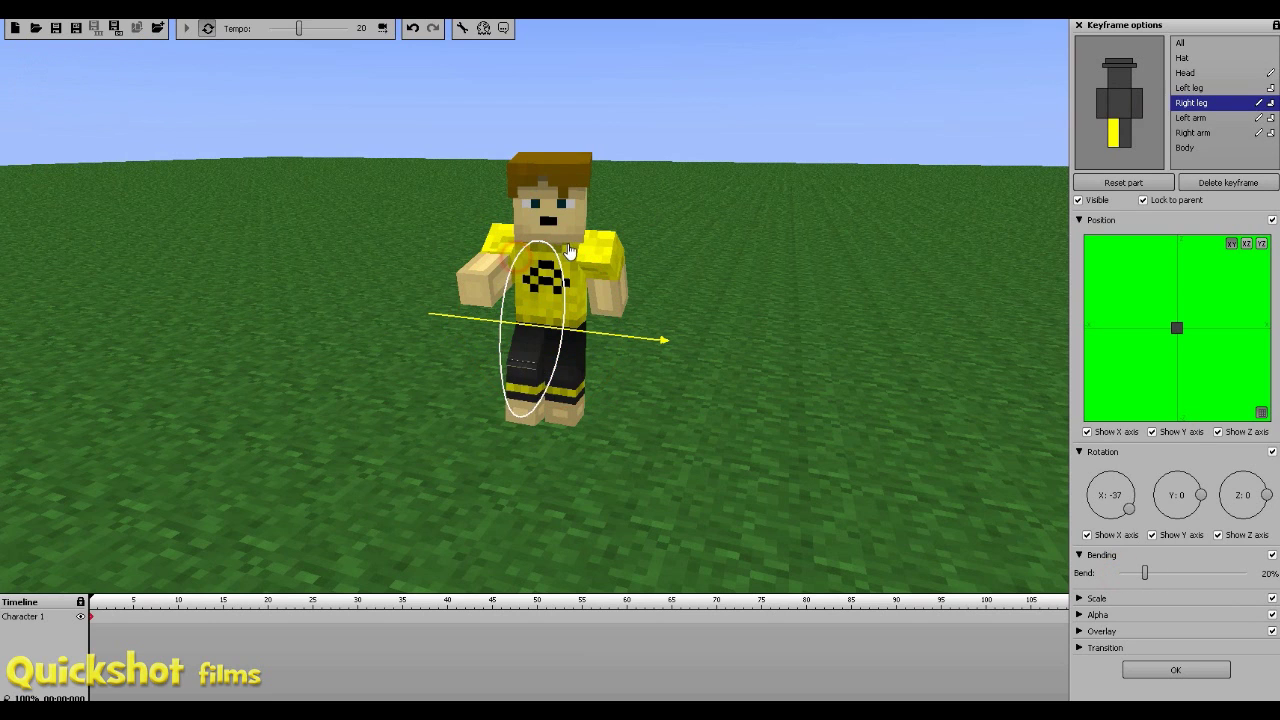
{"action": "left_click_drag", "start_coordinate": [601, 230], "coordinate": [608, 231]}
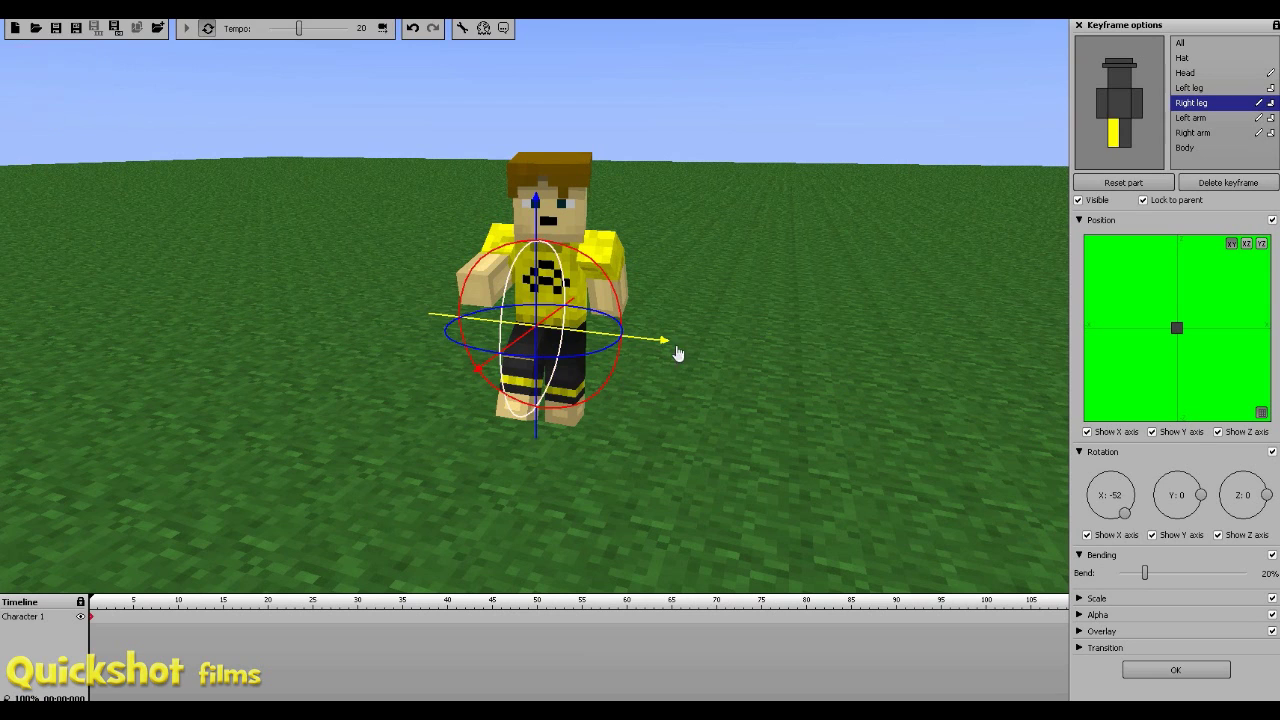
Rotate the character's left leg to X 38 and bend it 19% in the first keyframe.
{"action": "left_click", "coordinate": [1127, 135]}
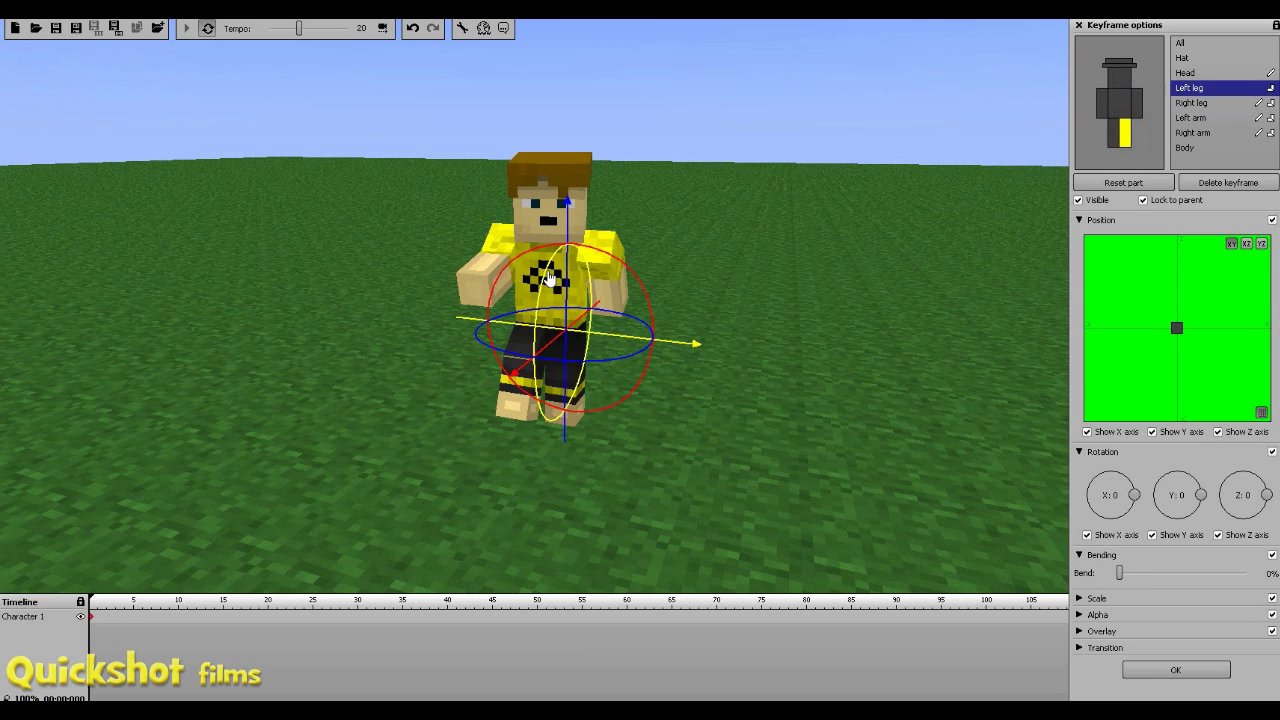
{"action": "left_click_drag", "start_coordinate": [541, 312], "coordinate": [548, 340]}
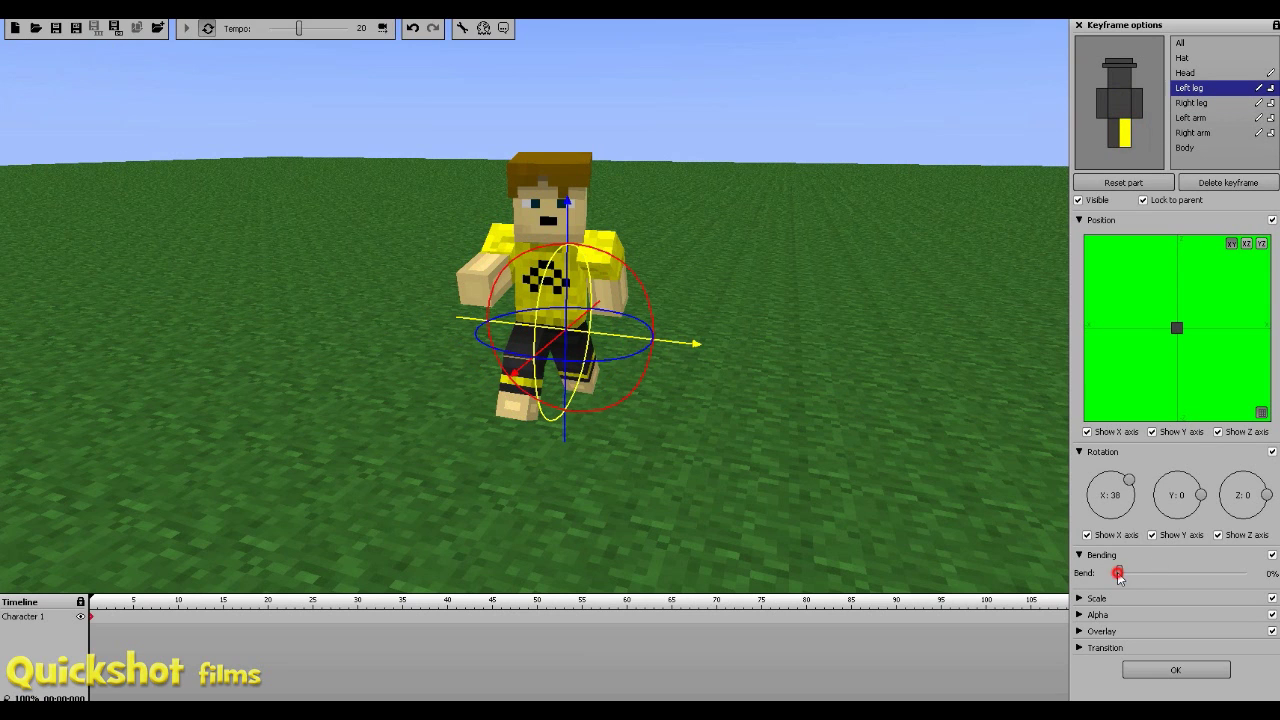
{"action": "left_click_drag", "start_coordinate": [1147, 574], "coordinate": [1143, 573]}
Examine the running pose from different camera angles around the character.
{"action": "mouse_move", "coordinate": [921, 405]}
{"action": "right_mouse_down"}
{"action": "mouse_move", "coordinate": [850, 400]}
{"action": "mouse_move", "coordinate": [882, 400]}
{"action": "mouse_move", "coordinate": [870, 406]}
{"action": "mouse_move", "coordinate": [930, 378]}
{"action": "mouse_move", "coordinate": [885, 426]}
{"action": "mouse_move", "coordinate": [920, 403]}
{"action": "mouse_move", "coordinate": [915, 390]}
{"action": "mouse_move", "coordinate": [800, 386]}
{"action": "mouse_move", "coordinate": [810, 410]}
{"action": "mouse_move", "coordinate": [825, 375]}
{"action": "mouse_move", "coordinate": [835, 410]}
{"action": "mouse_move", "coordinate": [920, 403]}
{"action": "right_mouse_up"}
{"action": "key", "text": "w"}
{"action": "key", "text": "s"}
{"action": "key", "text": "d"}
{"action": "key", "text": "a"}
{"action": "key", "text": "a"}
{"action": "key", "text": "d"}
{"action": "key", "text": "w"}
{"action": "key", "text": "s"}
{"action": "key", "text": "d"}
{"action": "key", "text": "d"}
{"action": "key", "text": "w"}
{"action": "key", "text": "s"}
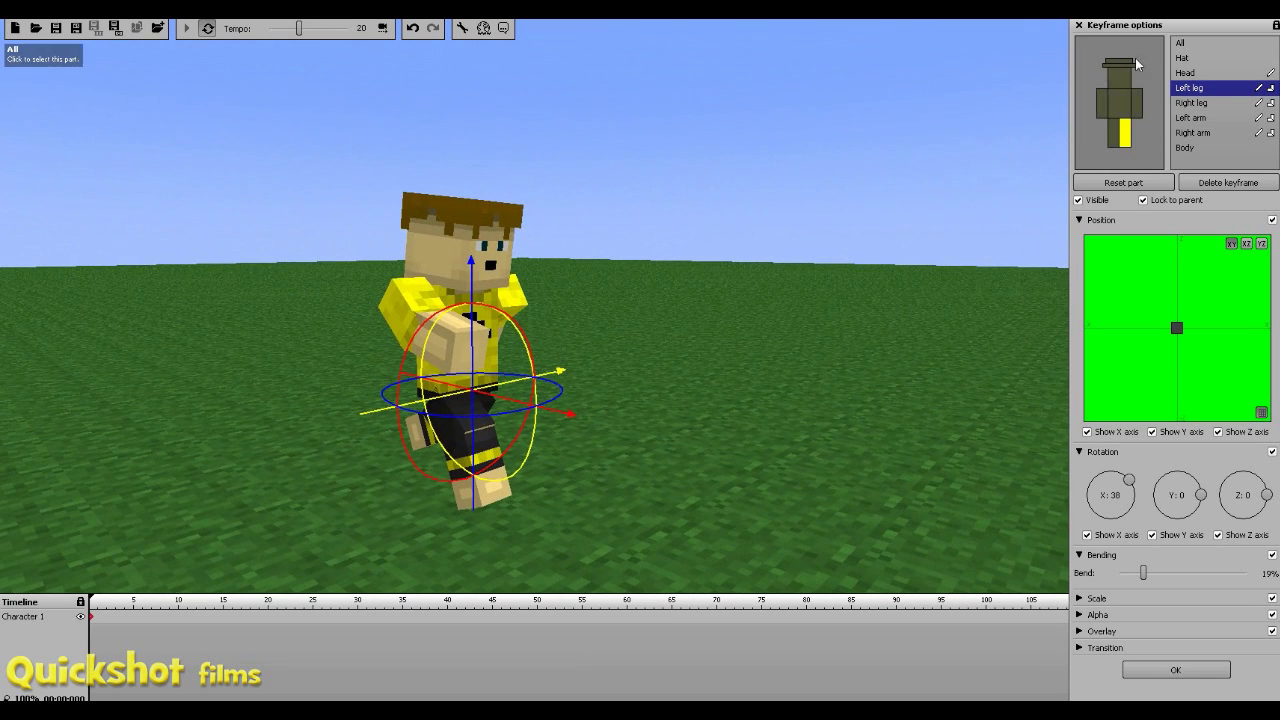
Close the keyframe options and add an item to the project library.
{"action": "left_click", "coordinate": [1078, 27]}
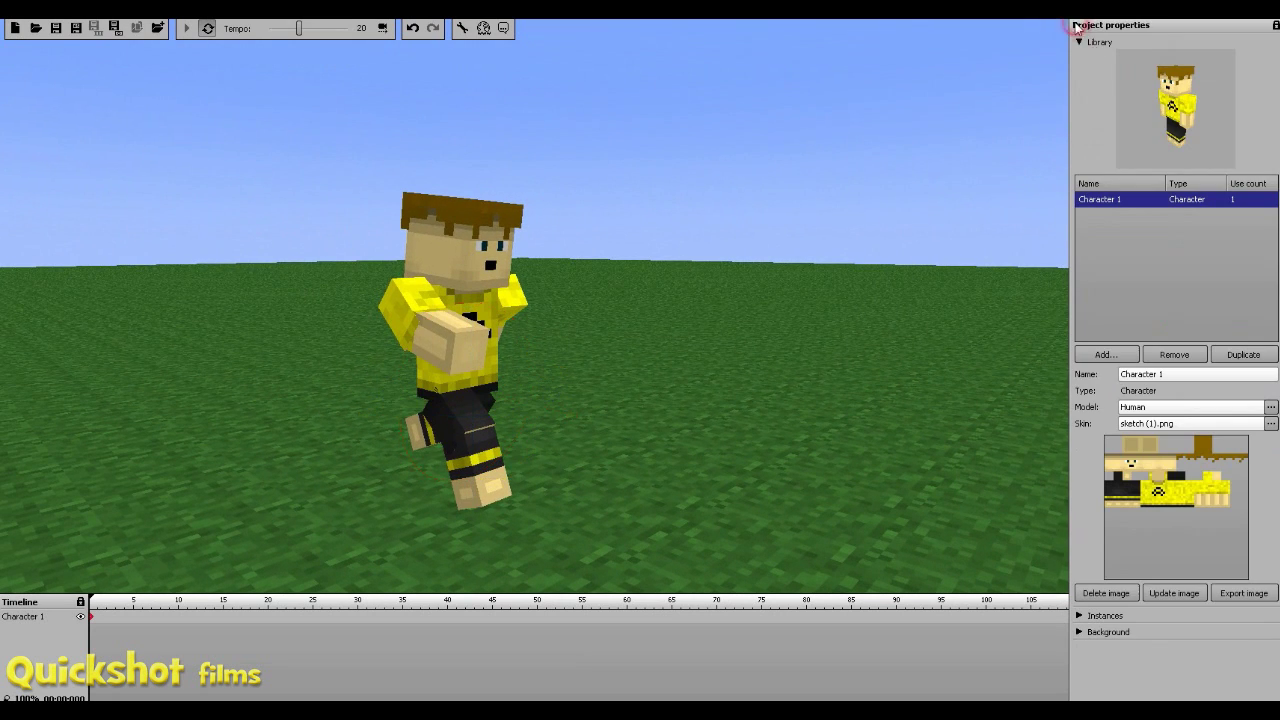
{"action": "left_click", "coordinate": [1104, 355]}
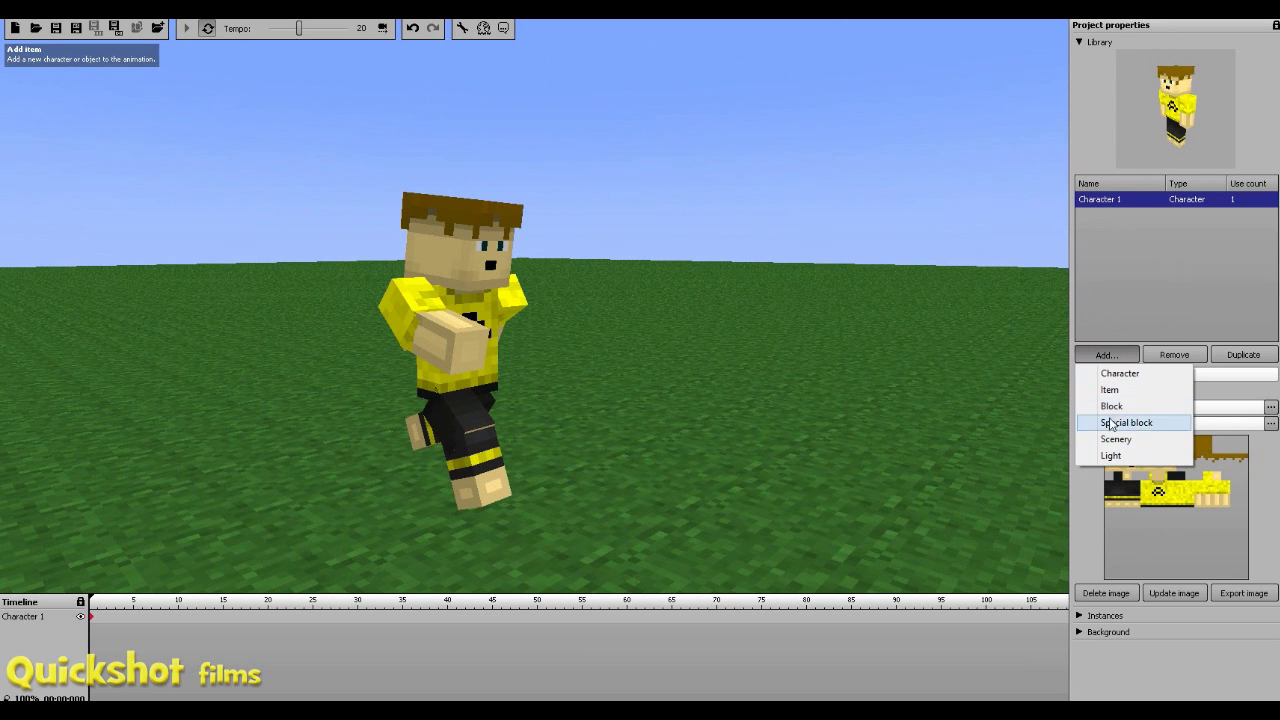
{"action": "left_click", "coordinate": [1116, 390]}
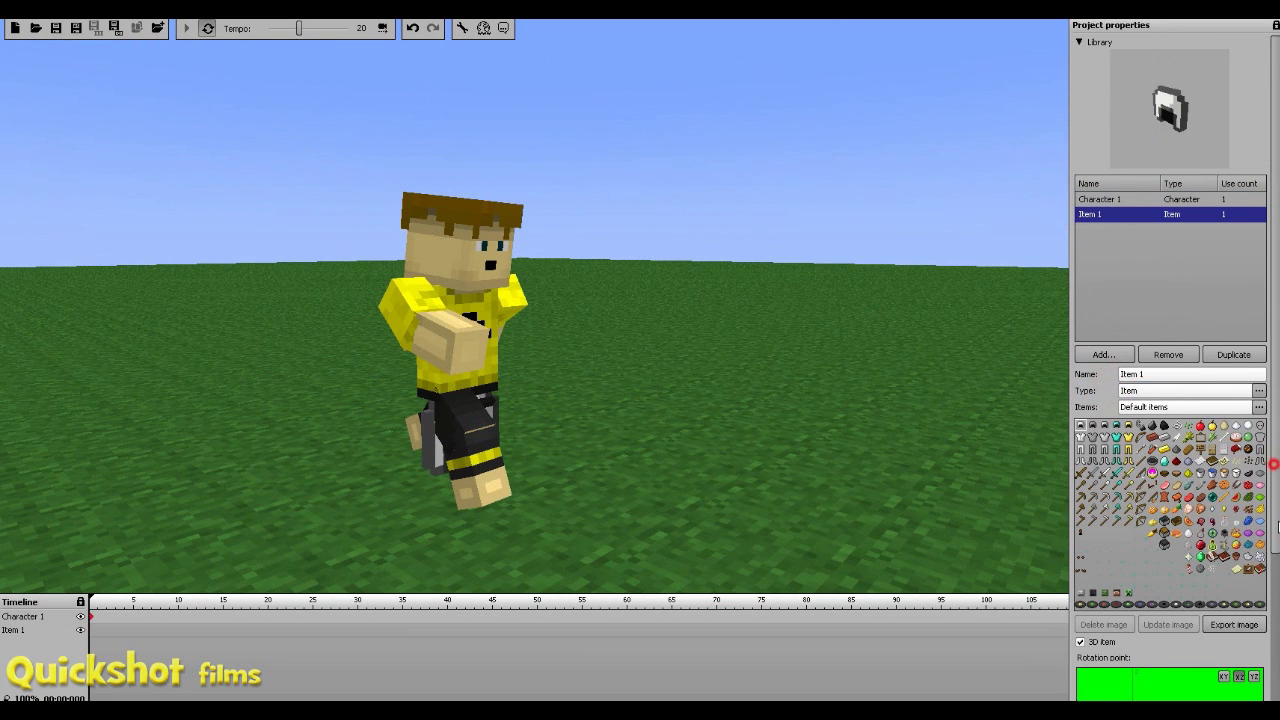
Expand the instances list and enable Lock to parent for Character 1, keeping its parent as None.
{"action": "left_click_drag", "start_coordinate": [1274, 464], "coordinate": [1277, 665]}
{"action": "left_click", "coordinate": [1079, 678]}
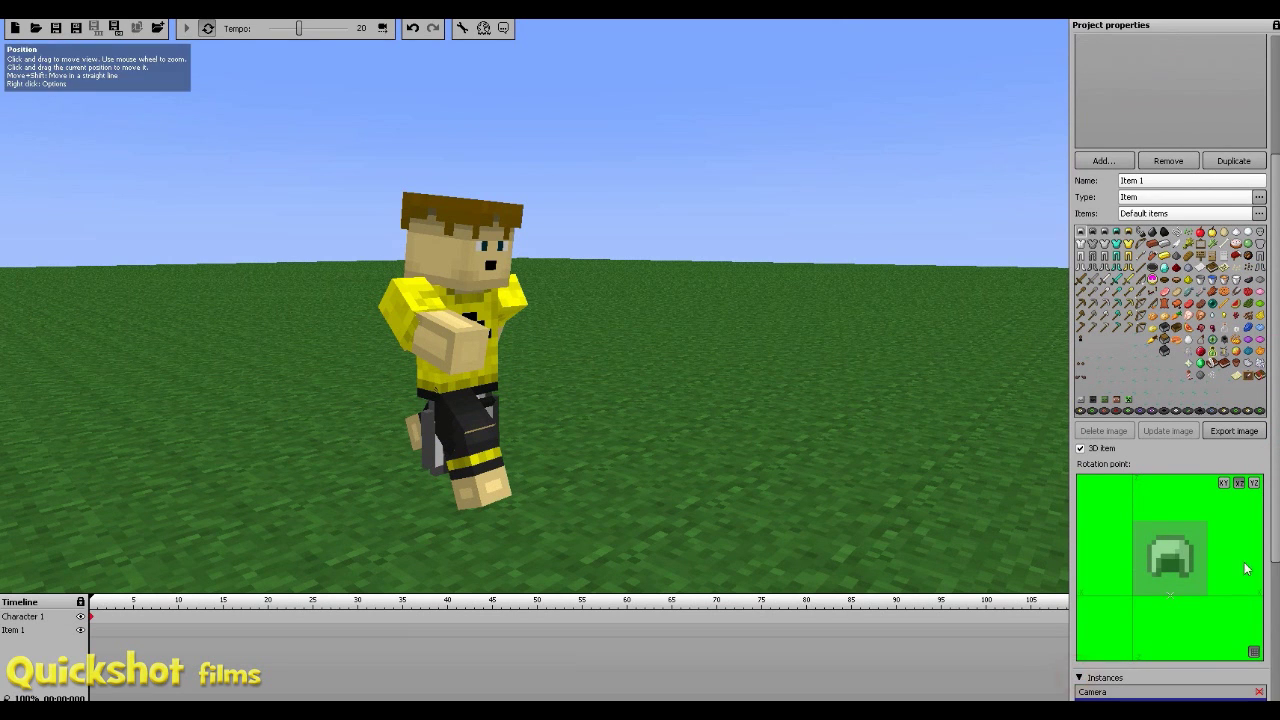
{"action": "left_click", "coordinate": [1276, 520]}
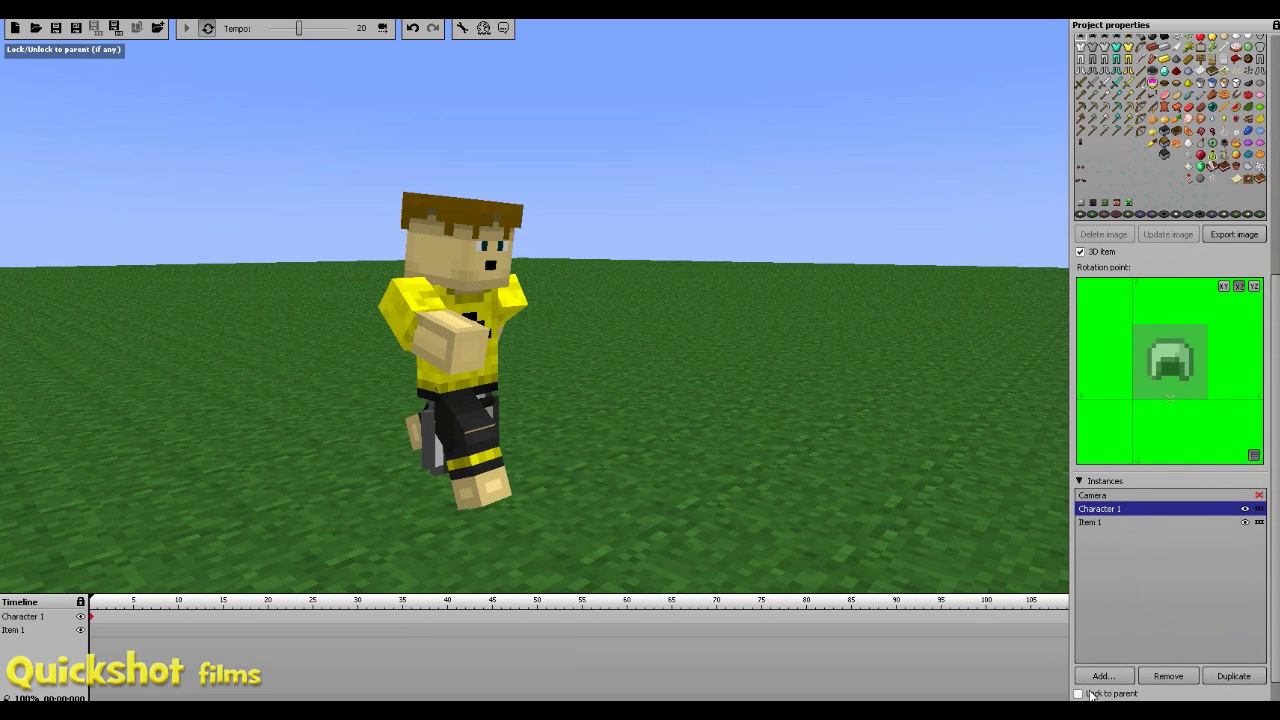
{"action": "left_click", "coordinate": [1275, 567]}
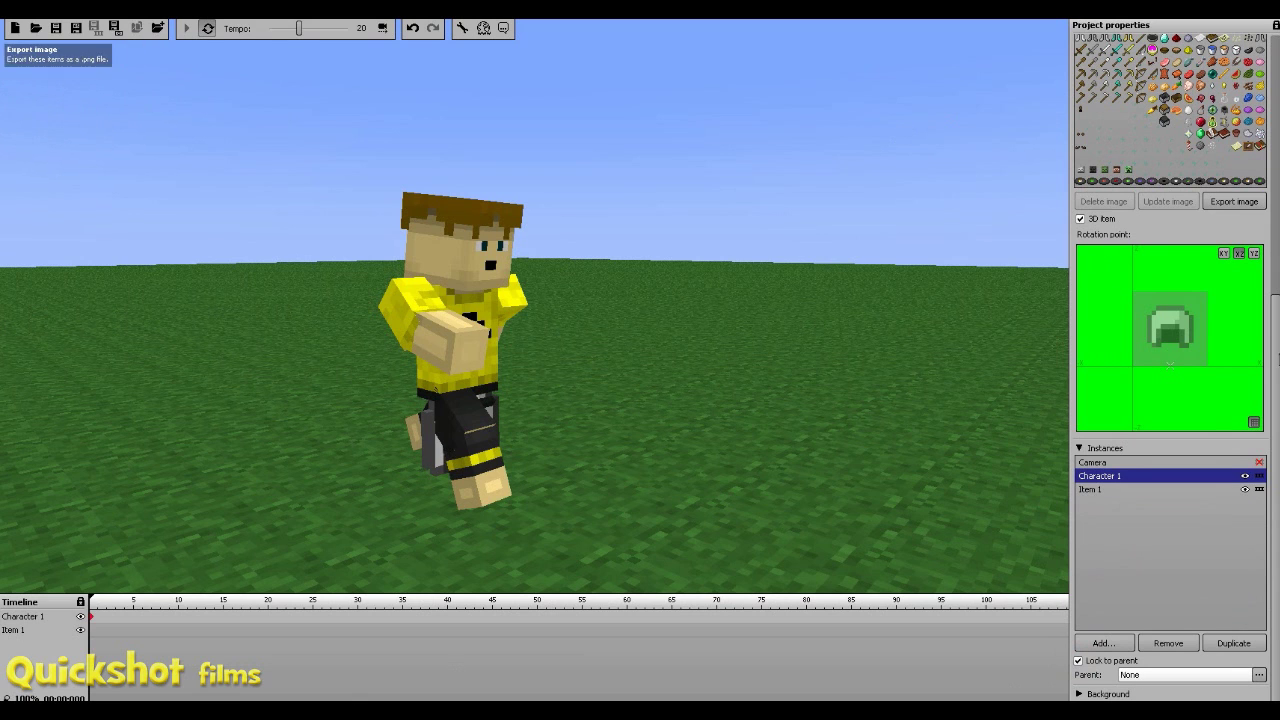
{"action": "left_click_drag", "start_coordinate": [1277, 347], "coordinate": [1243, 54]}
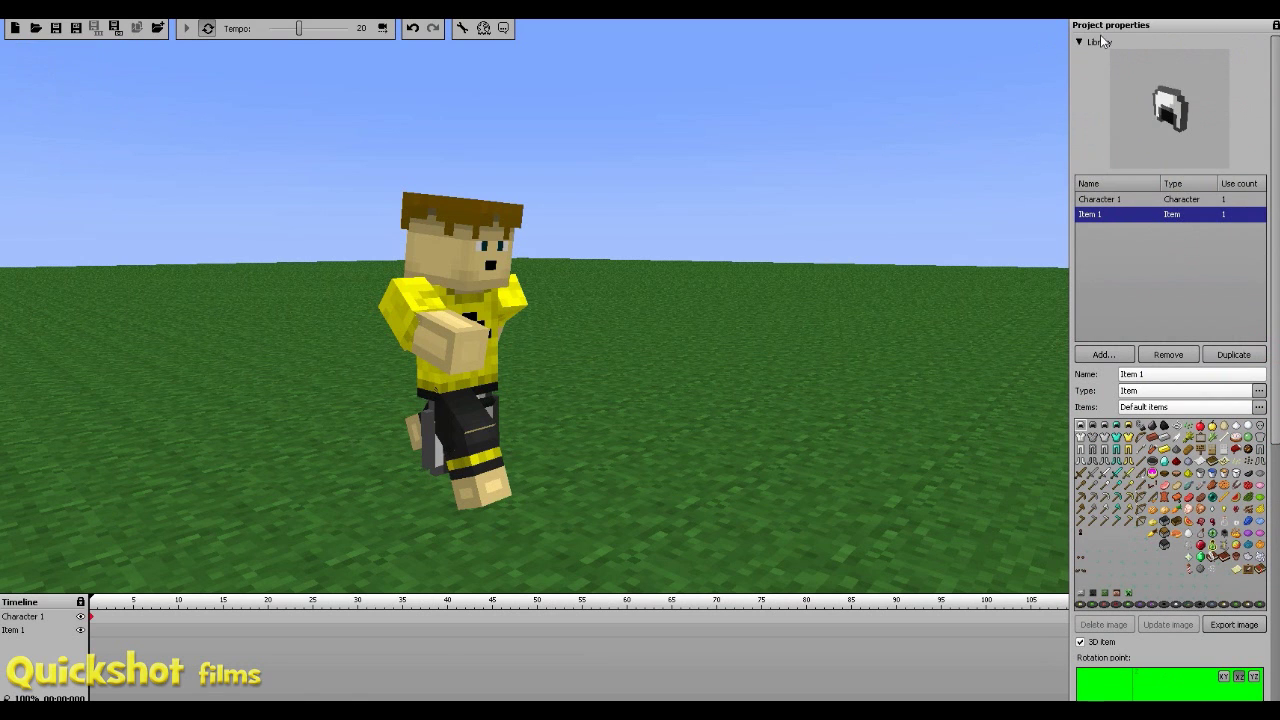
Remove Item 1 from the project library.
{"action": "left_click", "coordinate": [52, 629]}
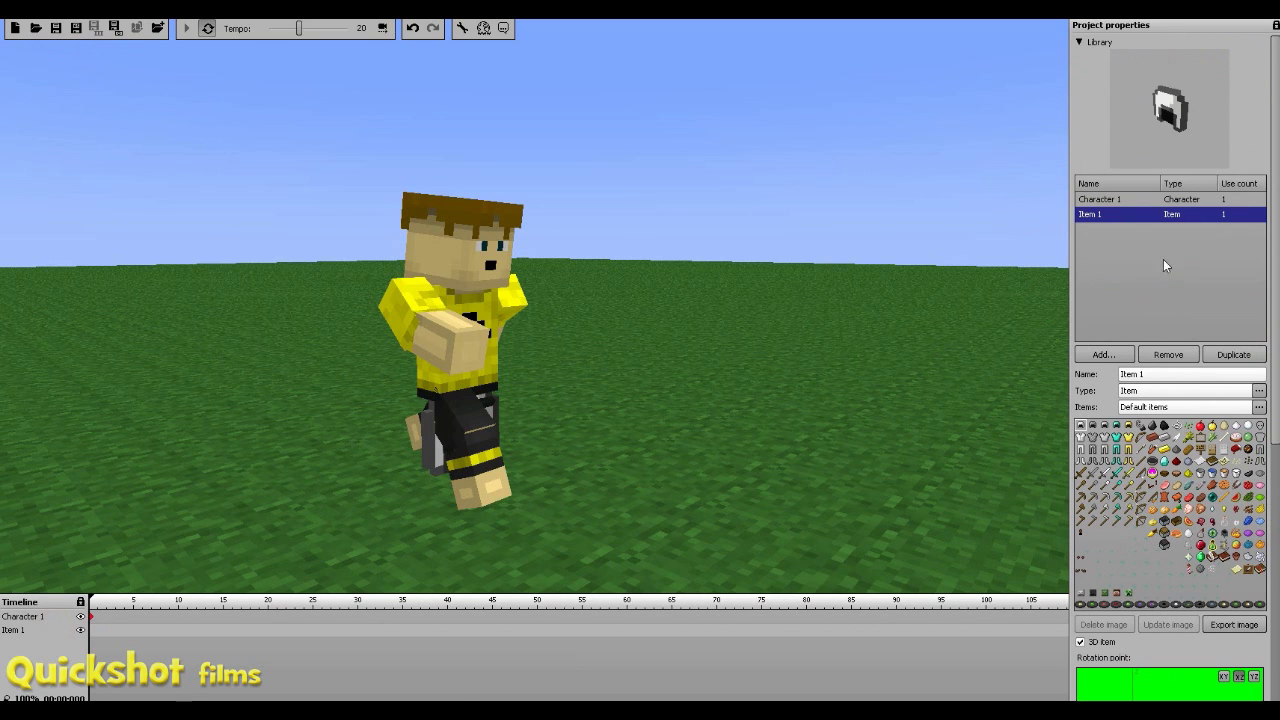
{"action": "left_click", "coordinate": [1166, 218]}
{"action": "left_click", "coordinate": [1087, 219]}
{"action": "left_click", "coordinate": [1170, 354]}
Create a second character keyframe at frame 8 and rotate the right leg to X 25.
{"action": "right_click_drag", "start_coordinate": [690, 296], "coordinate": [708, 242]}
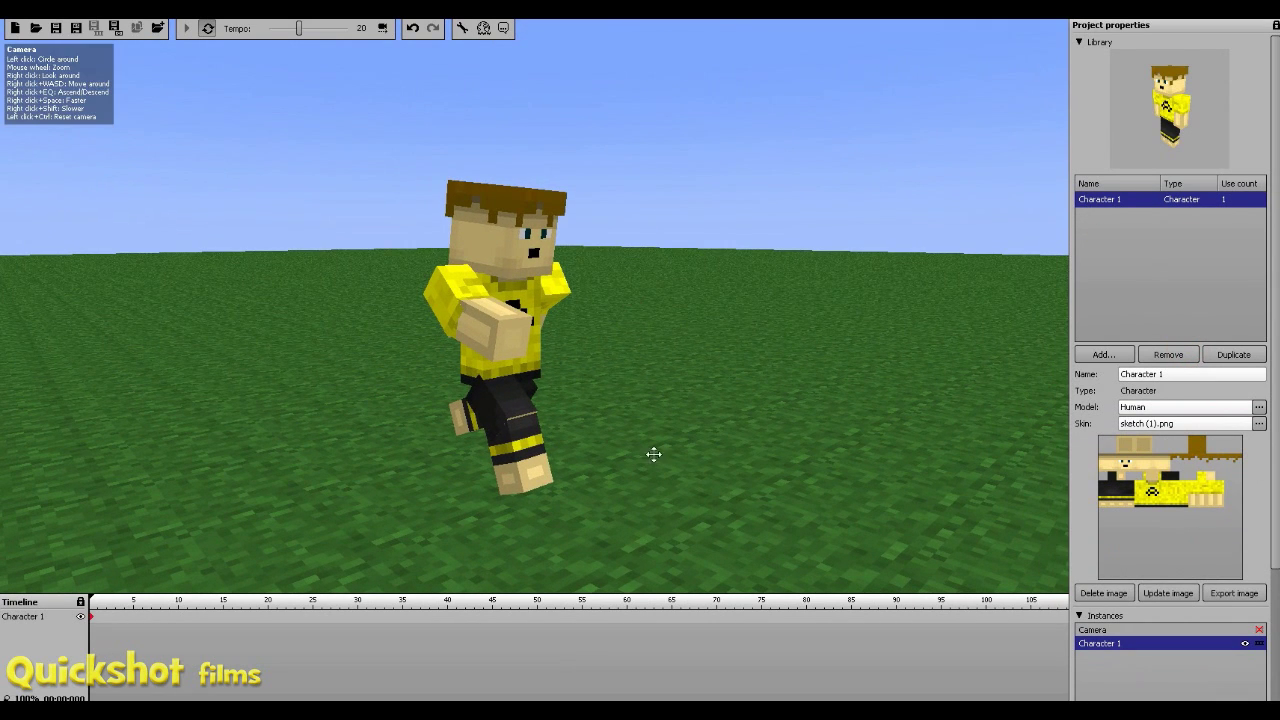
{"action": "left_click_drag", "start_coordinate": [747, 434], "coordinate": [71, 87]}
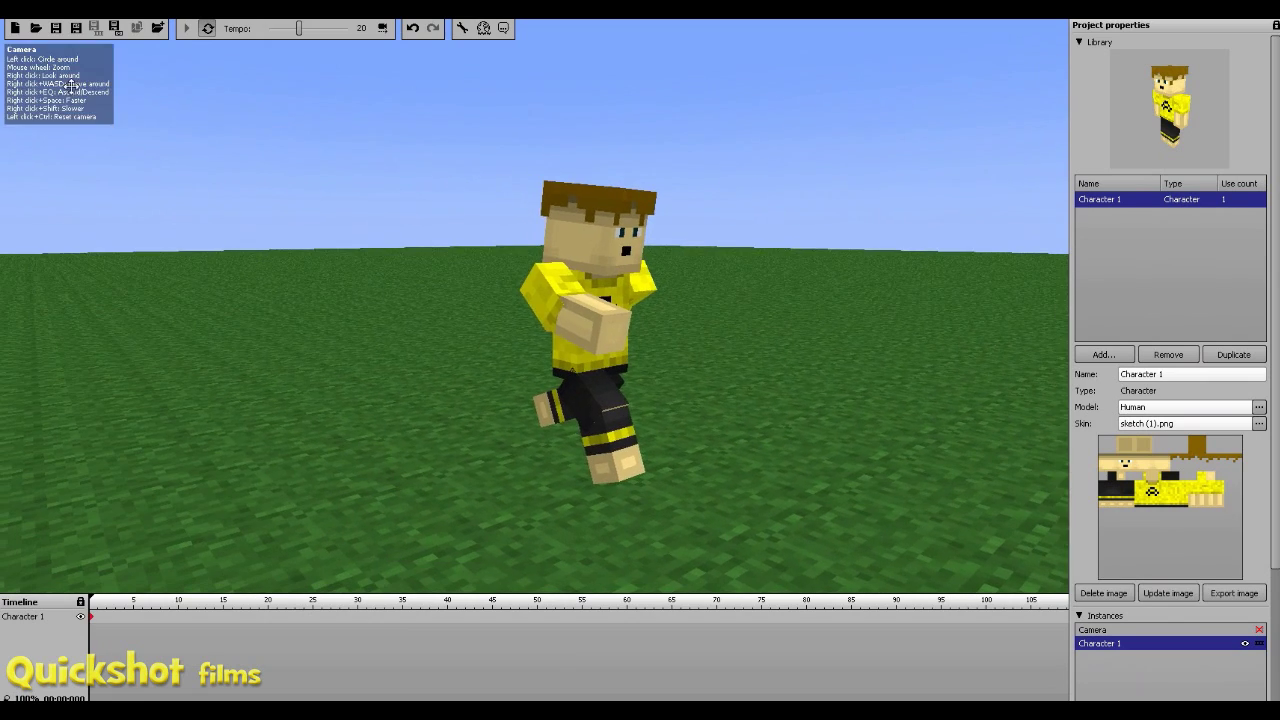
{"action": "right_click_drag", "start_coordinate": [82, 108], "coordinate": [125, 98]}
{"action": "key", "text": "w"}
{"action": "key", "text": "s"}
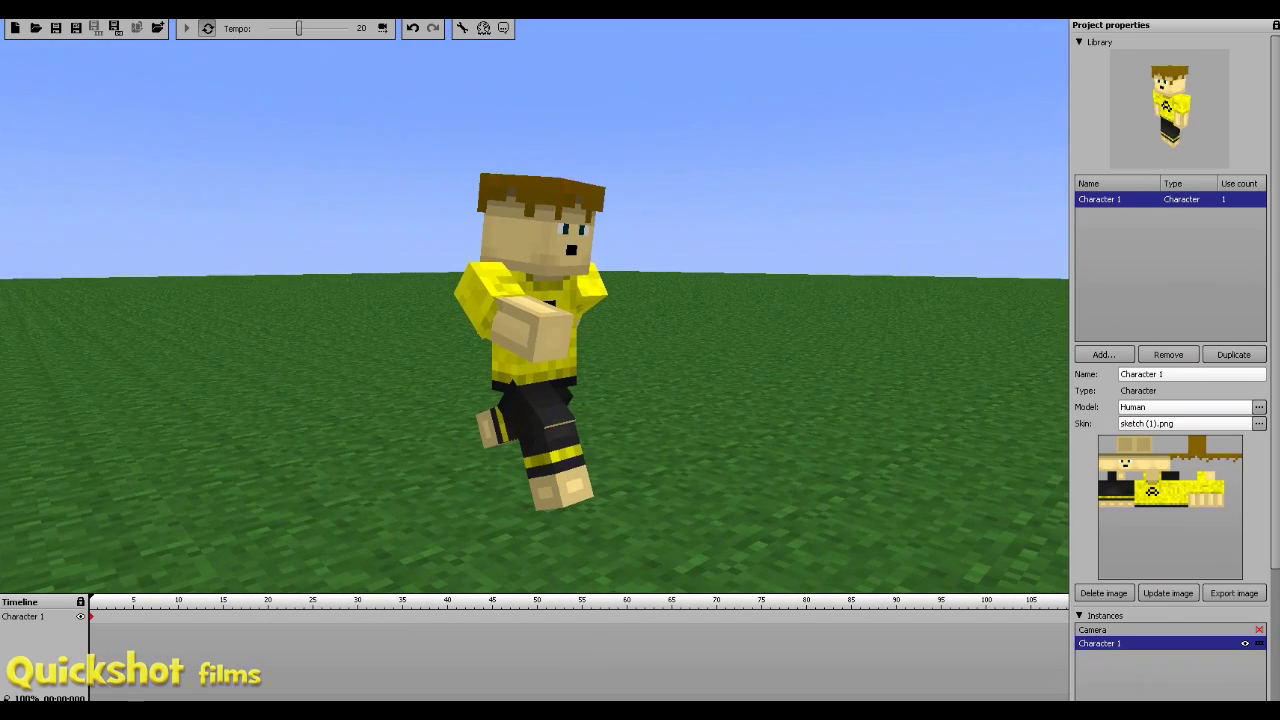
{"action": "left_click", "coordinate": [118, 616]}
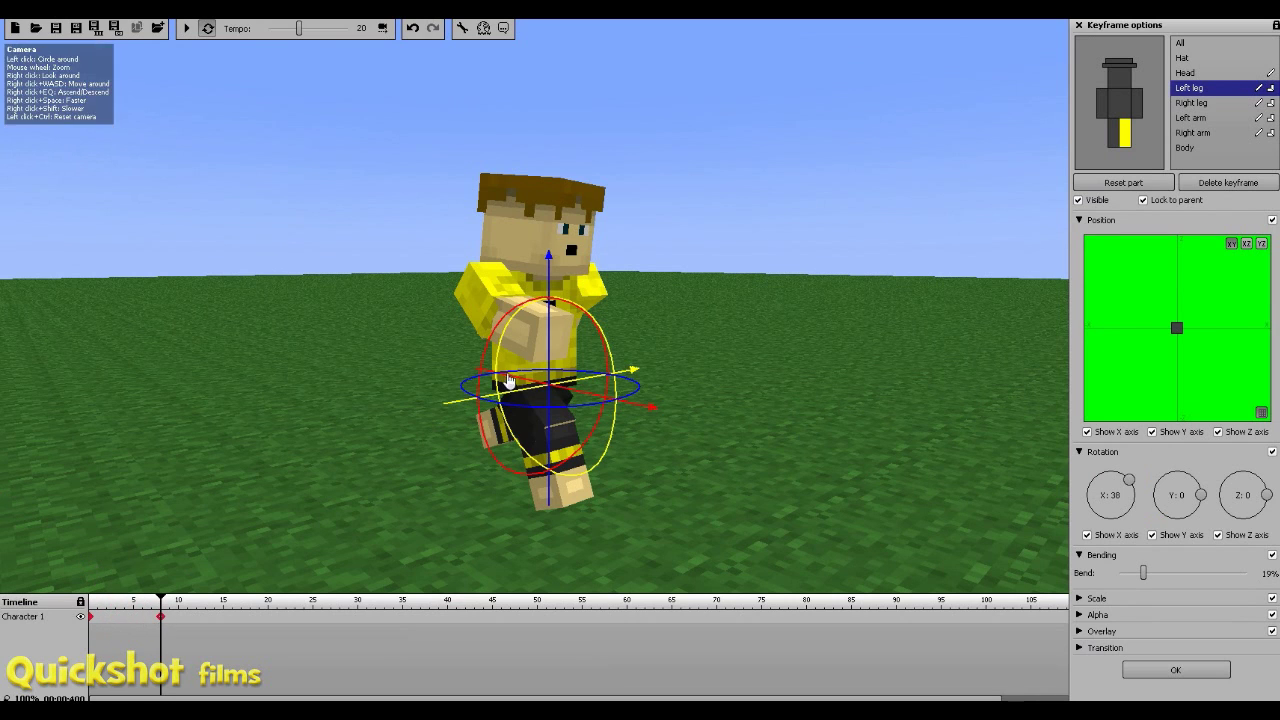
{"action": "left_click", "coordinate": [1117, 131]}
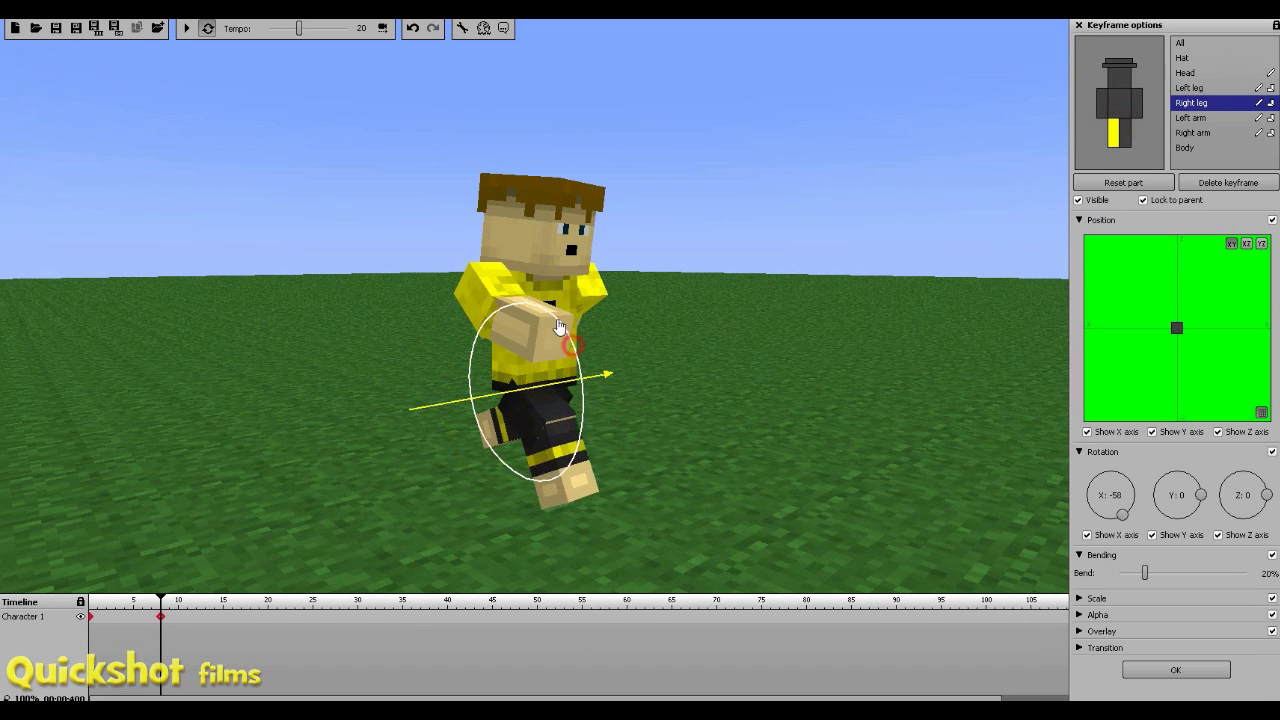
{"action": "left_click_drag", "start_coordinate": [560, 327], "coordinate": [532, 437]}
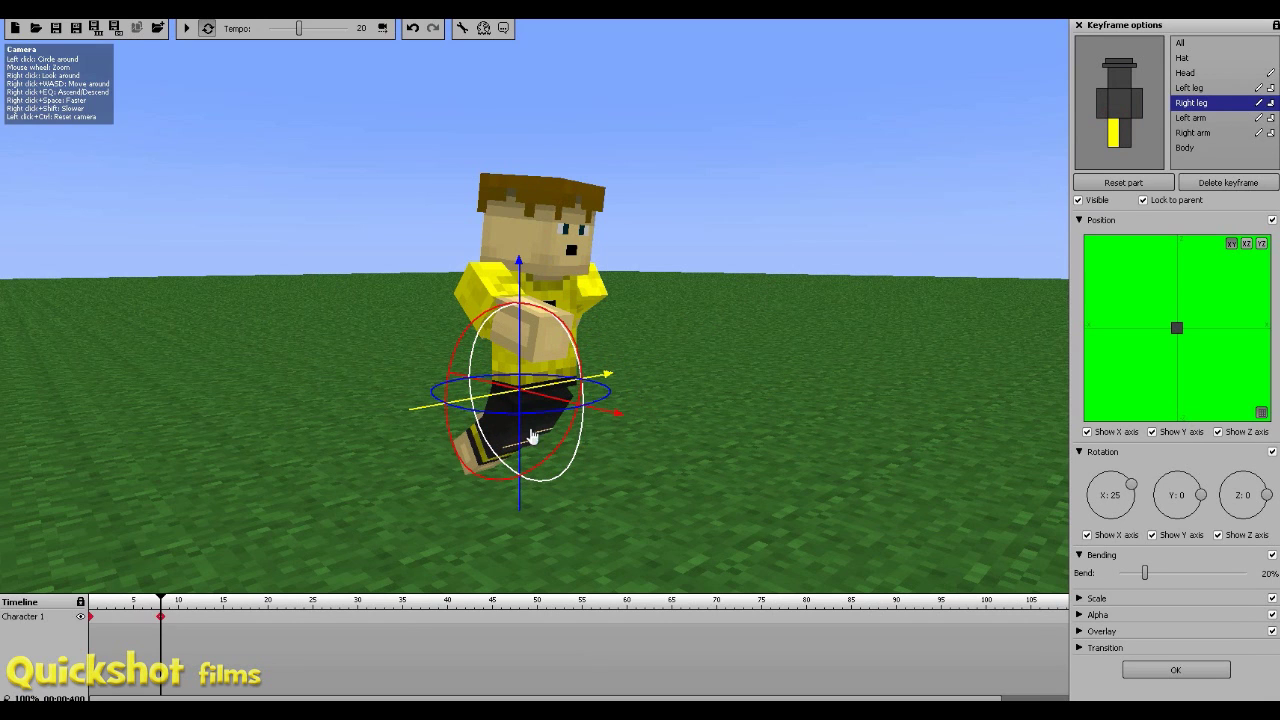
Preview the animation from the start, and rotate the left leg to X -49 in the keyframe at frame 8.
{"action": "left_click_drag", "start_coordinate": [141, 607], "coordinate": [58, 613]}
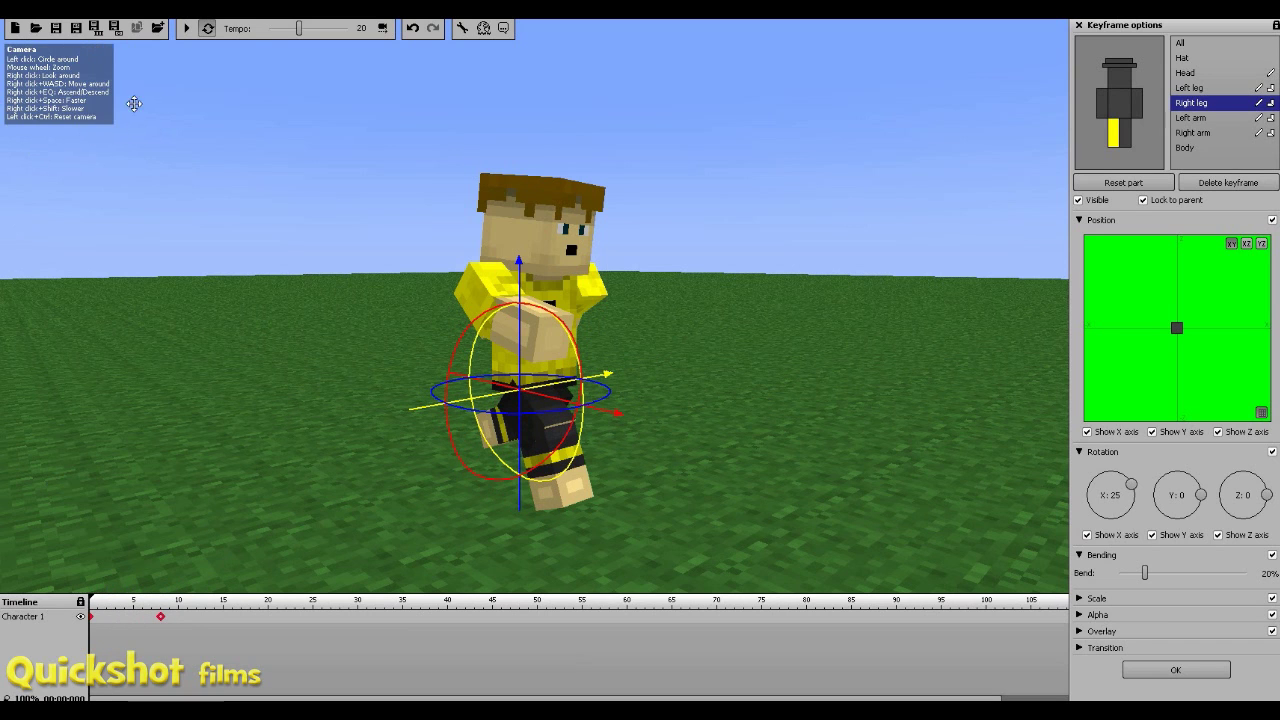
{"action": "left_click", "coordinate": [186, 28]}
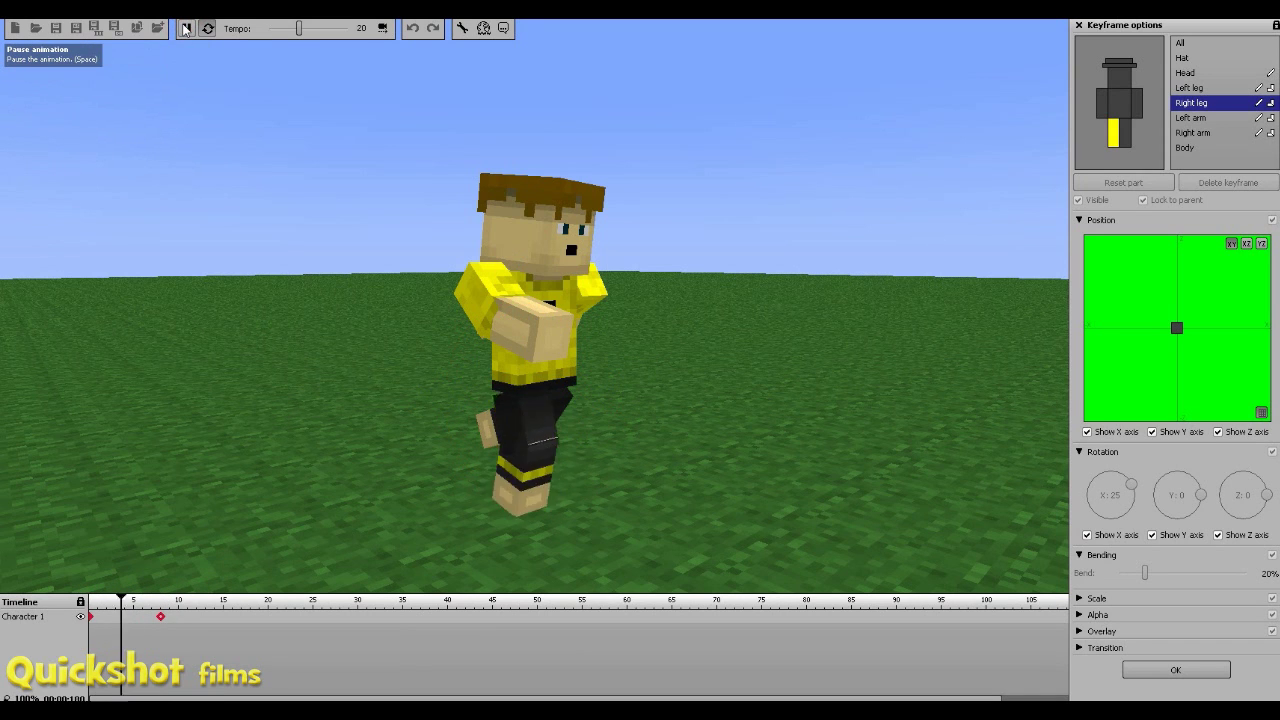
{"action": "left_click", "coordinate": [160, 616]}
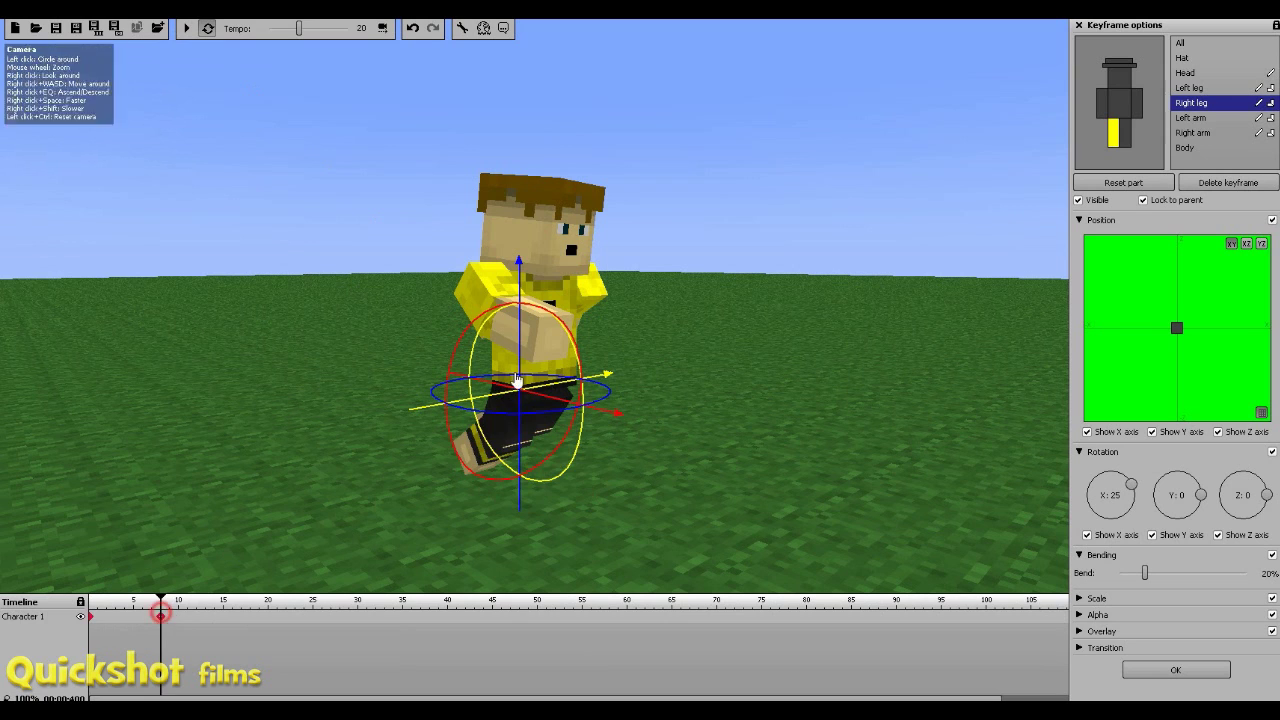
{"action": "left_click", "coordinate": [1127, 132]}
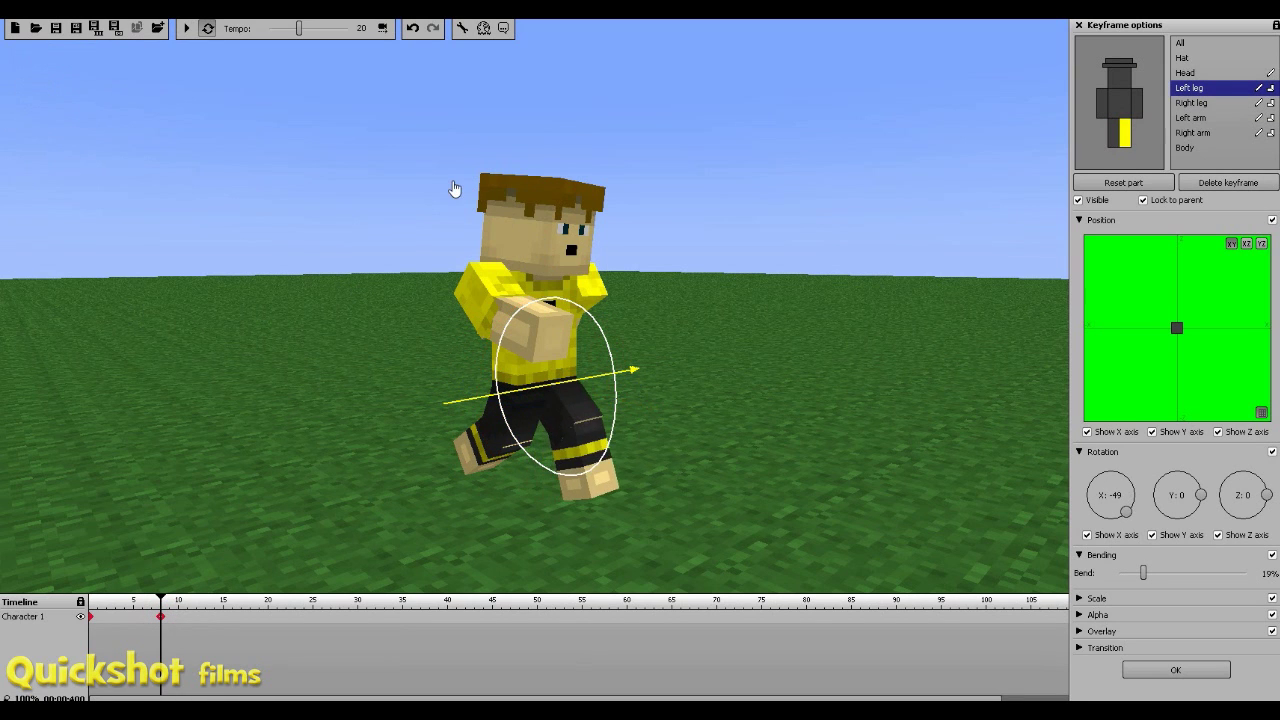
Rotate the right arm to X 49 and the left arm to X -13 in the keyframe at frame 8.
{"action": "left_click", "coordinate": [1100, 104]}
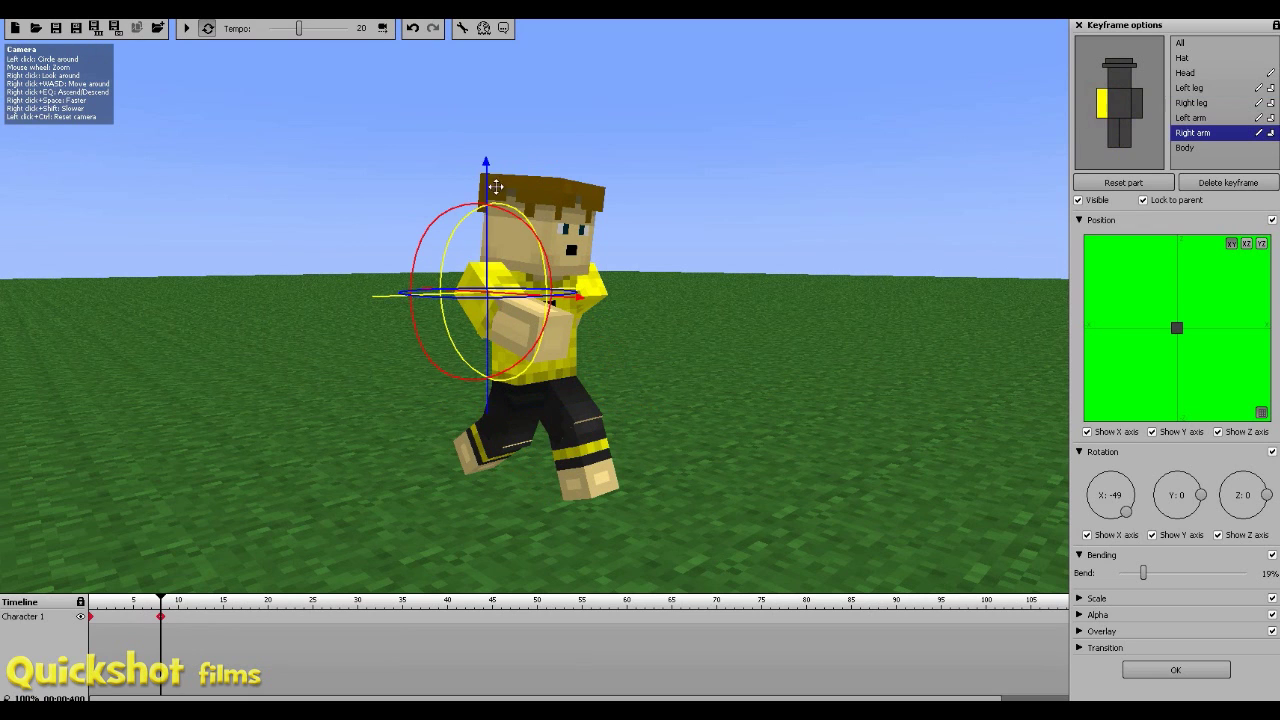
{"action": "left_click_drag", "start_coordinate": [520, 205], "coordinate": [515, 300]}
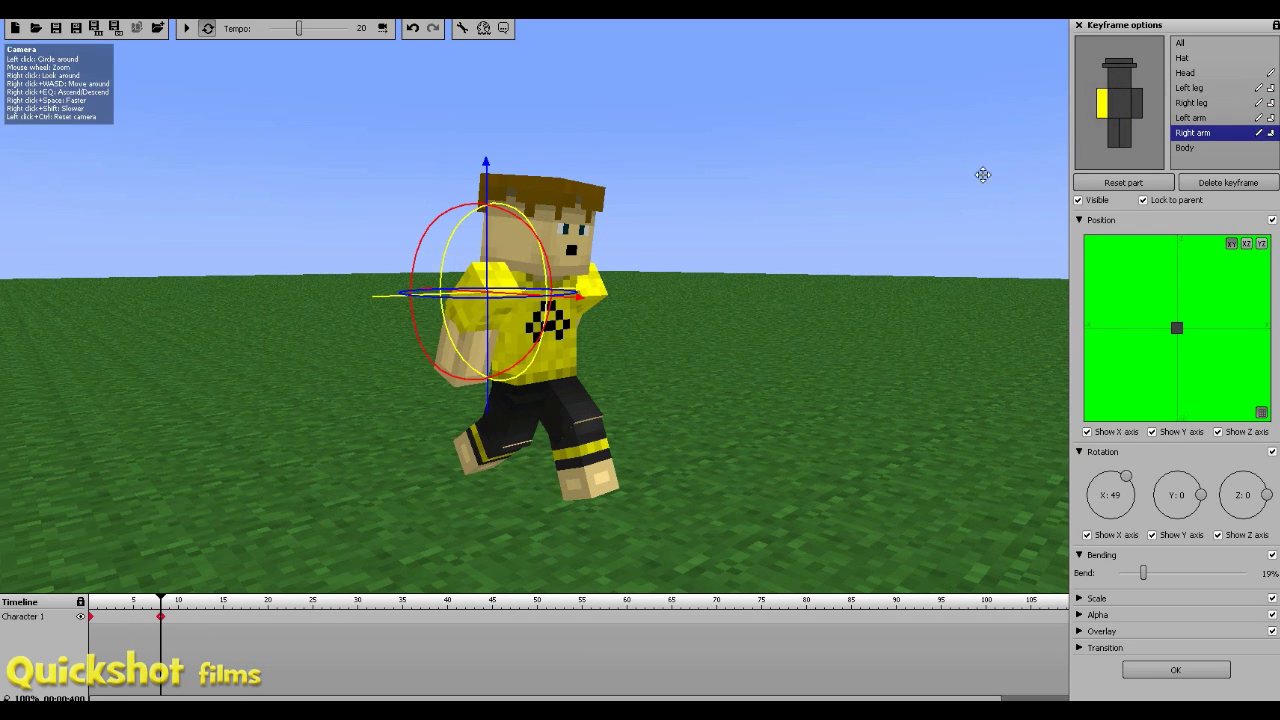
{"action": "left_click", "coordinate": [1138, 103]}
{"action": "left_click_drag", "start_coordinate": [637, 224], "coordinate": [617, 197]}
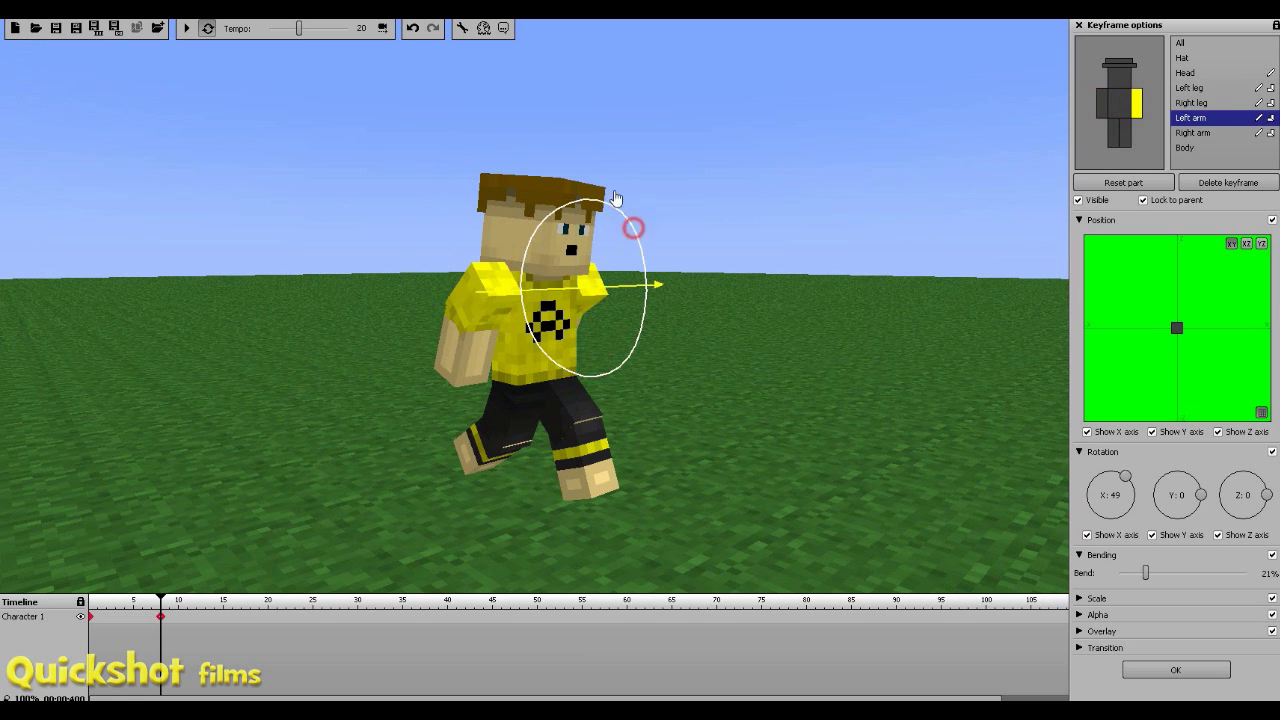
{"action": "left_click_drag", "start_coordinate": [432, 20], "coordinate": [434, 22]}
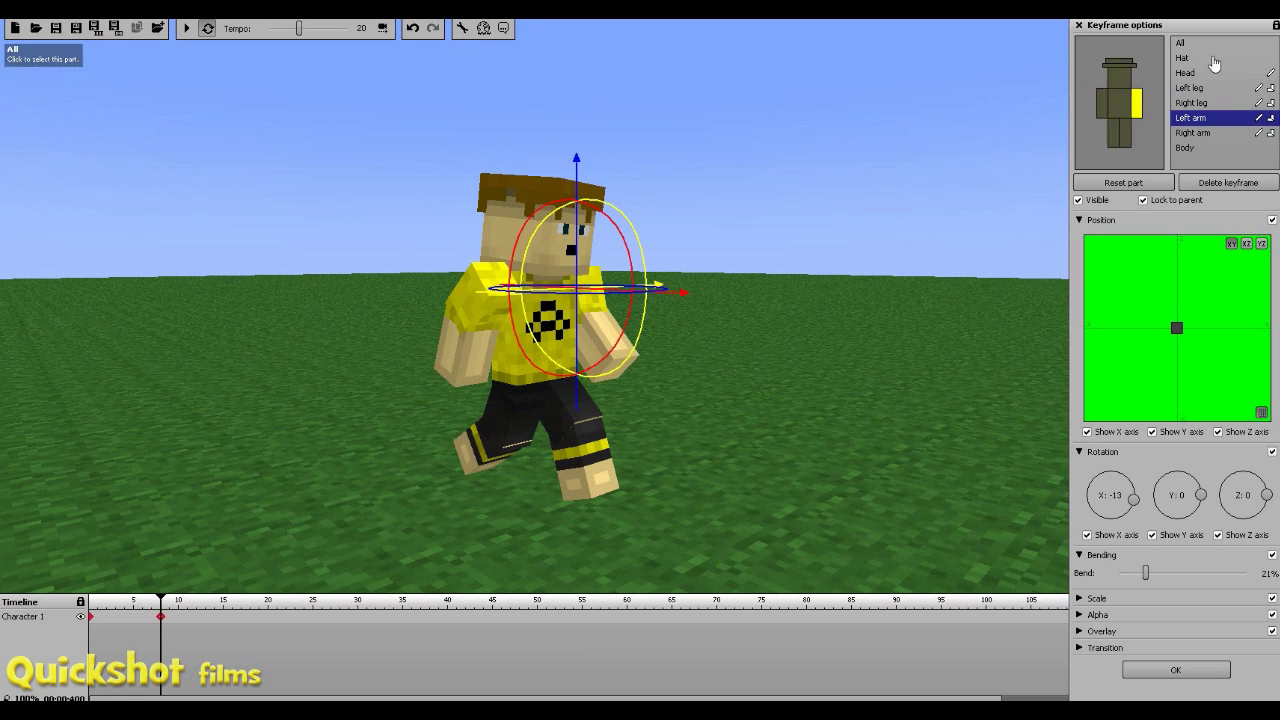
Turn the character's head to Z -22 in the keyframe at frame 8.
{"action": "left_click", "coordinate": [1123, 77]}
{"action": "right_click_drag", "start_coordinate": [813, 211], "coordinate": [800, 260]}
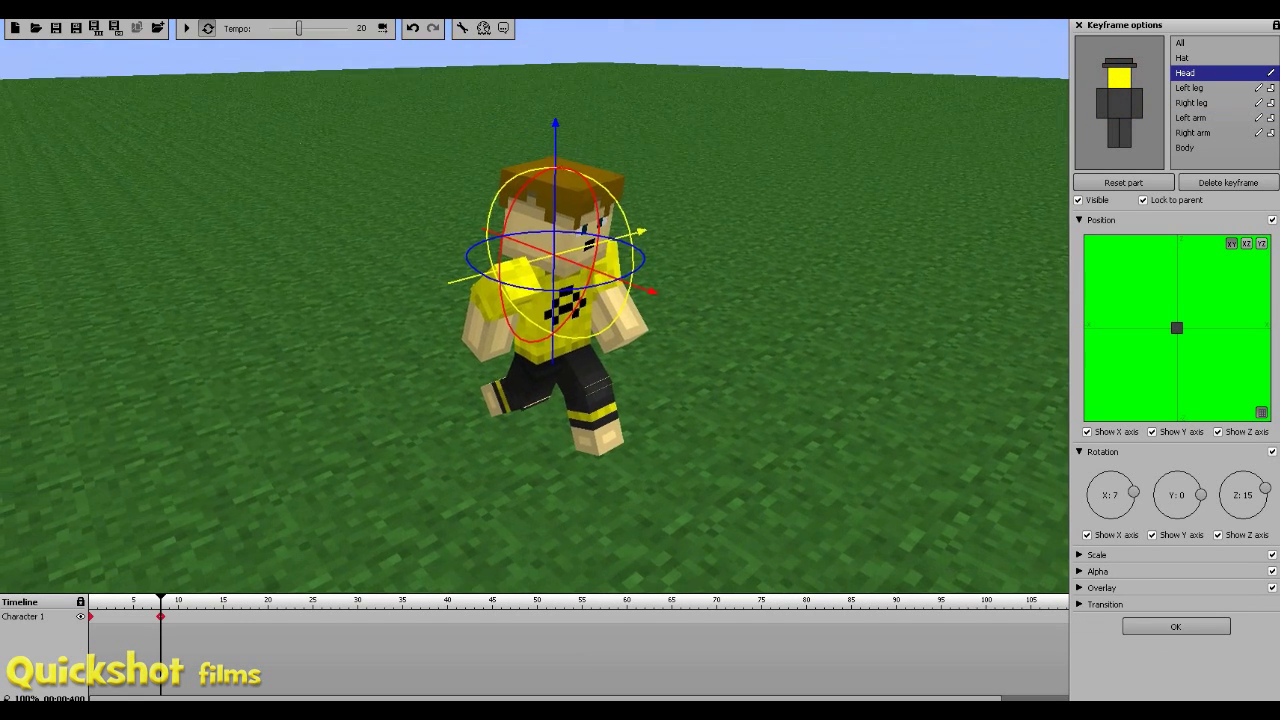
{"action": "right_click_drag", "start_coordinate": [154, 175], "coordinate": [154, 181]}
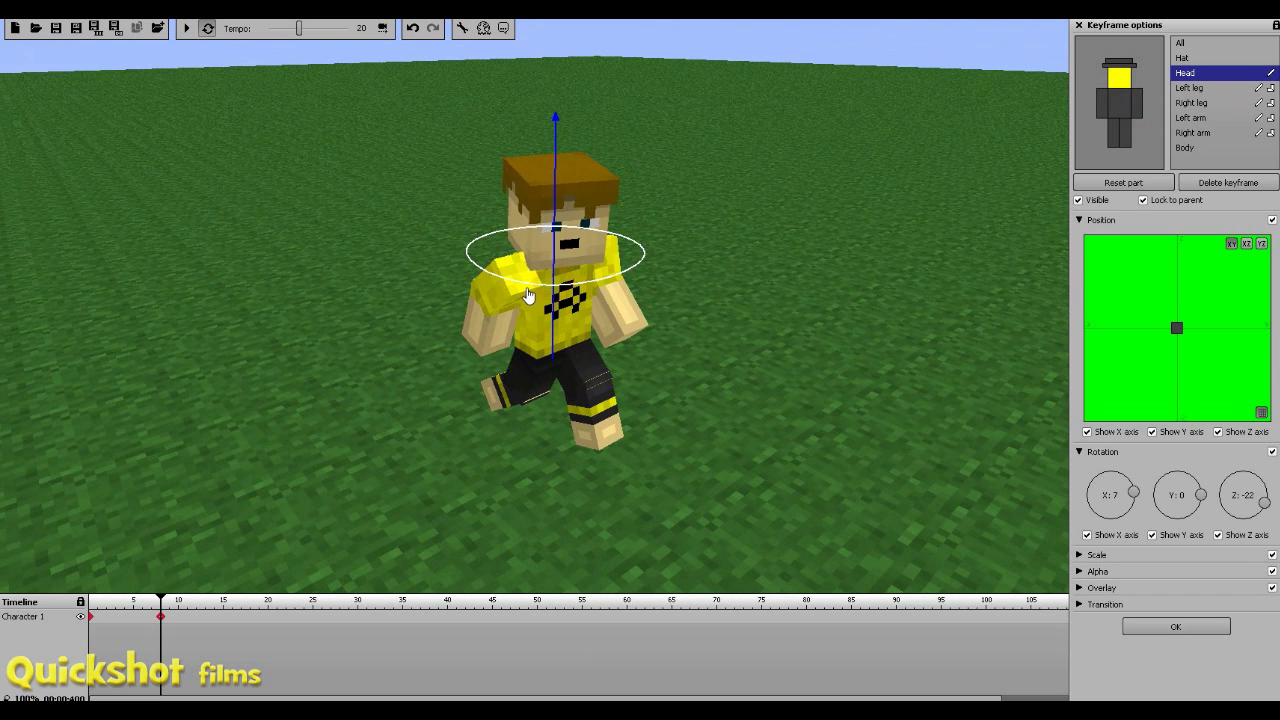
Play the animation from the start of the timeline to check the movement between both keyframes.
{"action": "left_click_drag", "start_coordinate": [160, 601], "coordinate": [27, 587]}
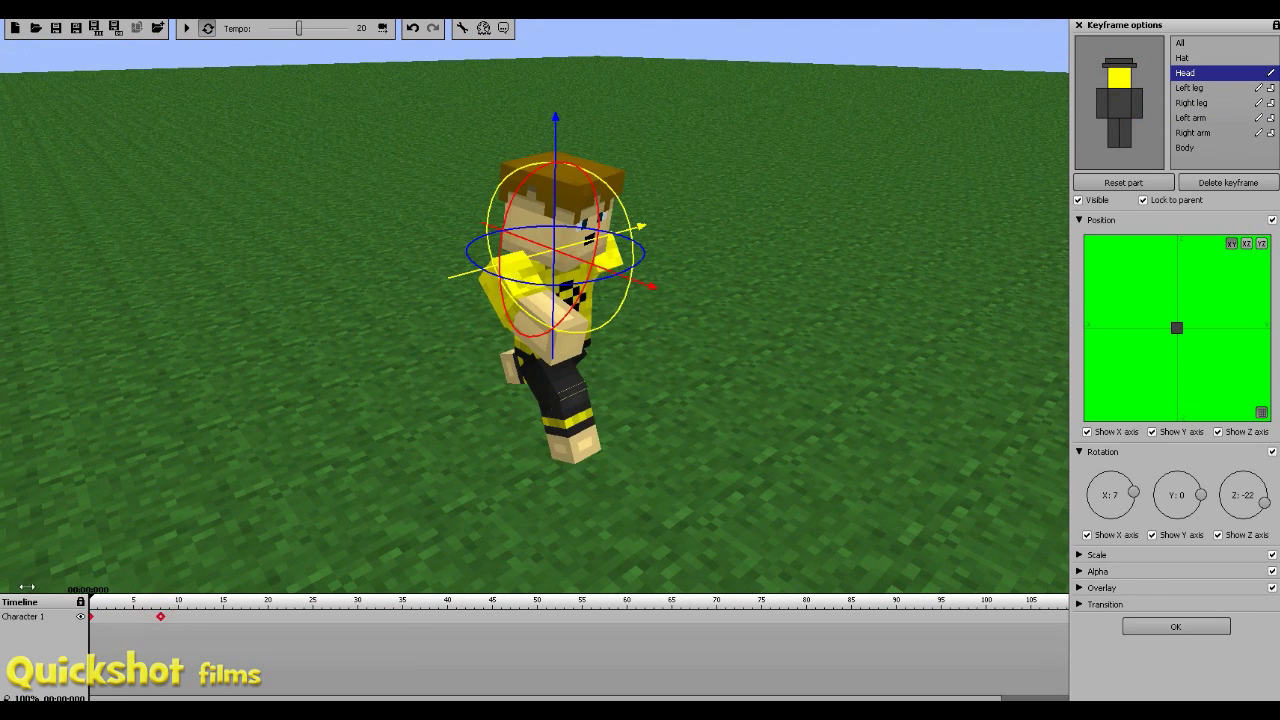
{"action": "left_click_drag", "start_coordinate": [110, 584], "coordinate": [70, 530]}
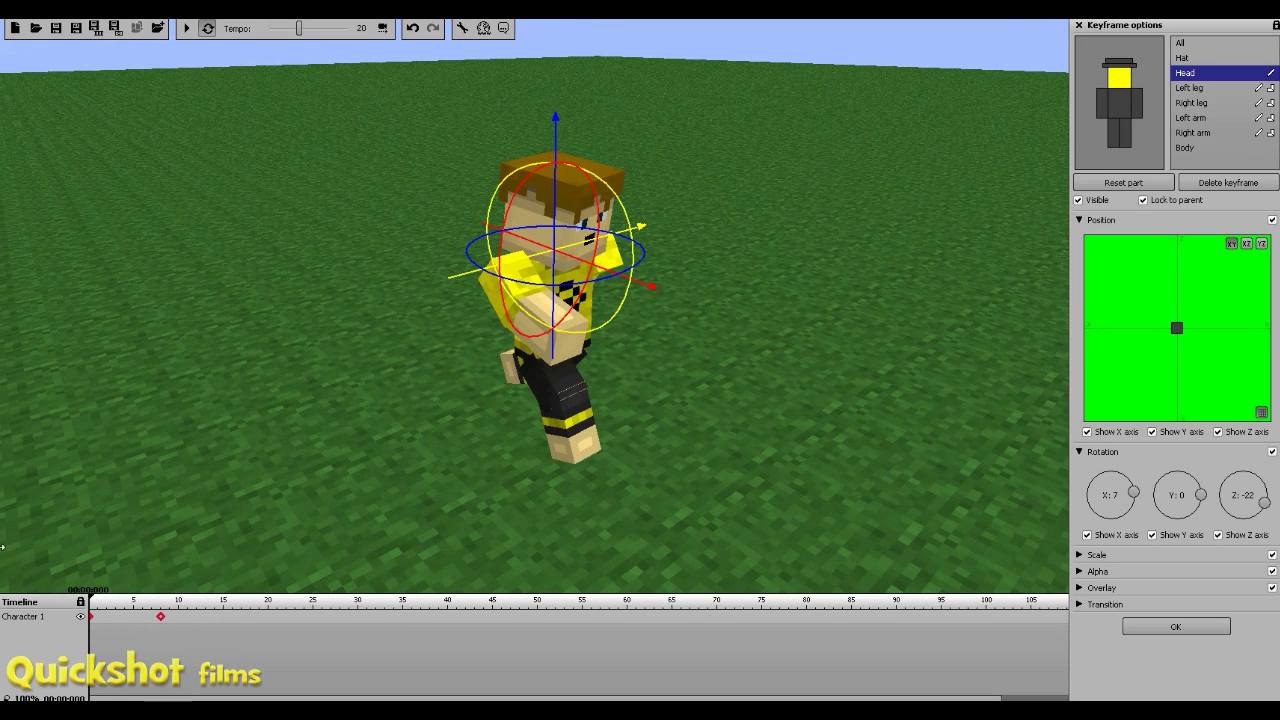
{"action": "left_click", "coordinate": [185, 28]}
{"action": "left_click", "coordinate": [185, 28]}
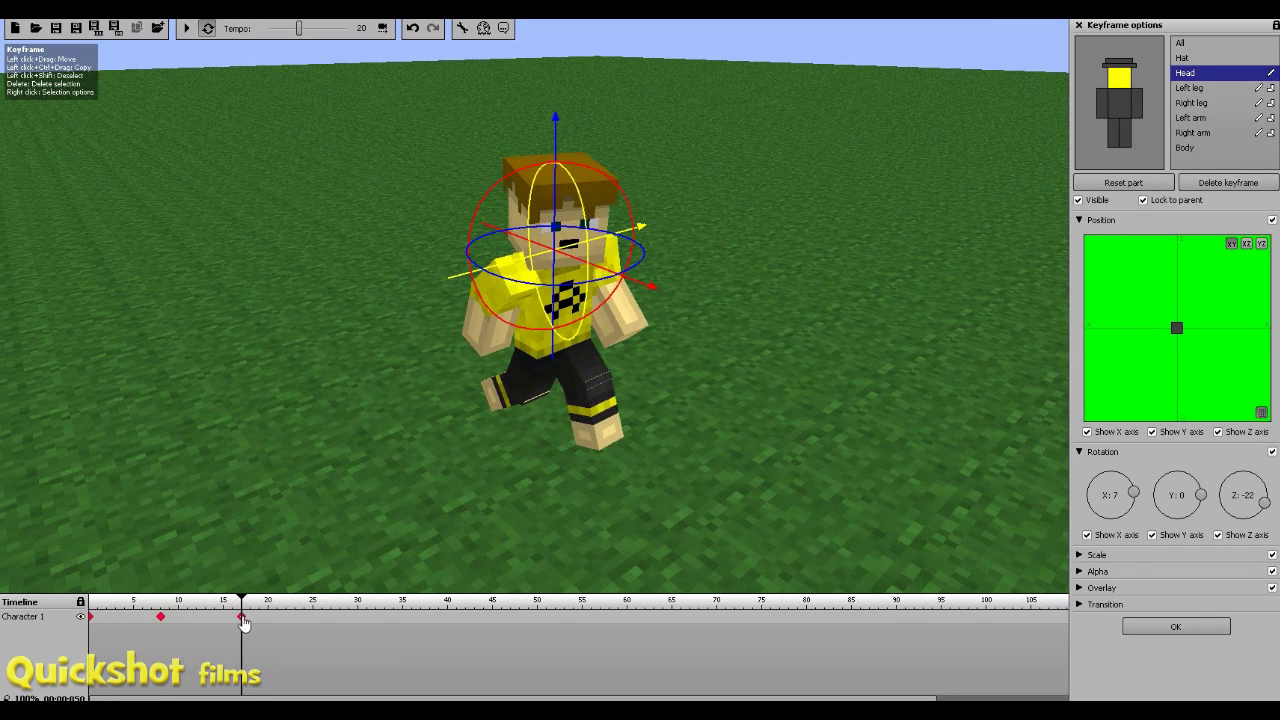
Create a third character keyframe at frame 16 and turn the head the opposite way about Z.
{"action": "right_click", "coordinate": [90, 619]}
{"action": "left_click_drag", "start_coordinate": [232, 620], "coordinate": [223, 627]}
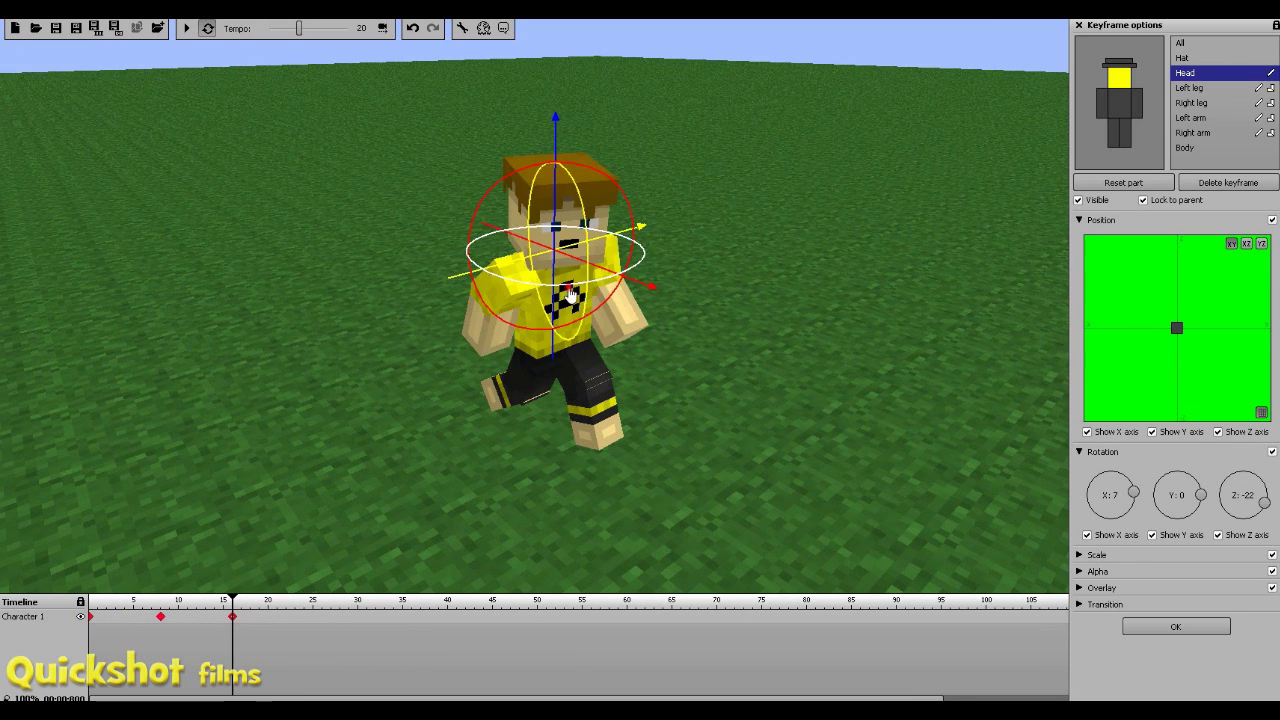
{"action": "left_click_drag", "start_coordinate": [570, 293], "coordinate": [598, 286]}
Rotate both arms and pose the legs for the opposite stride in the keyframe at frame 16.
{"action": "left_click", "coordinate": [1104, 104]}
{"action": "left_click_drag", "start_coordinate": [558, 292], "coordinate": [545, 225]}
{"action": "left_click", "coordinate": [1138, 103]}
{"action": "left_click_drag", "start_coordinate": [664, 224], "coordinate": [549, 307]}
{"action": "left_click", "coordinate": [1124, 138]}
{"action": "left_click", "coordinate": [1112, 130]}
Preview the animation, and refine the leg rotations in the keyframe at frame 16.
{"action": "left_click", "coordinate": [186, 28]}
{"action": "left_click", "coordinate": [186, 28]}
{"action": "left_click", "coordinate": [232, 617]}
{"action": "left_click", "coordinate": [1090, 130]}
{"action": "left_click_drag", "start_coordinate": [585, 383], "coordinate": [594, 404]}
{"action": "left_click", "coordinate": [1125, 136]}
{"action": "left_click_drag", "start_coordinate": [608, 340], "coordinate": [612, 360]}
Readjust the left arm's rotation and set the right arm to X -20 in the keyframe at frame 16.
{"action": "left_click", "coordinate": [1138, 103]}
{"action": "left_click_drag", "start_coordinate": [662, 240], "coordinate": [660, 262]}
{"action": "left_click", "coordinate": [1103, 104]}
{"action": "left_click_drag", "start_coordinate": [570, 285], "coordinate": [573, 300]}
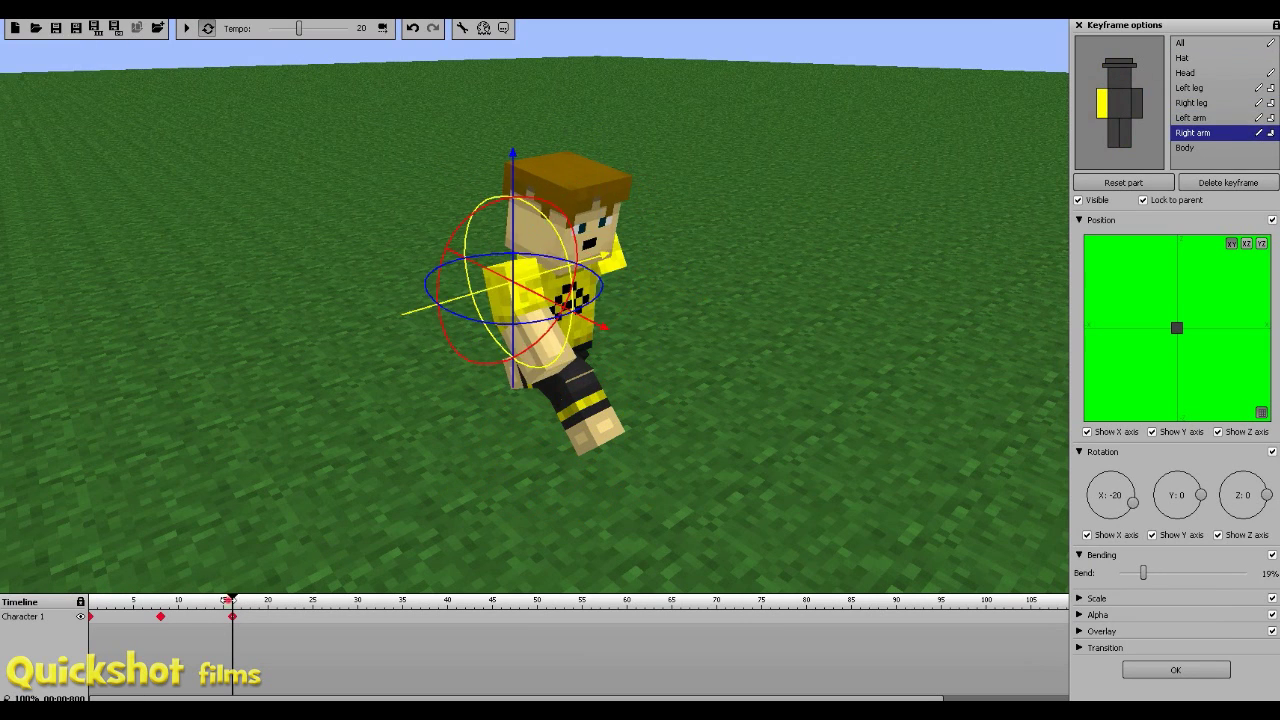
Retime the second keyframe to frame 11 and the third to frame 19, playing the animation to check the pacing.
{"action": "left_click", "coordinate": [188, 29]}
{"action": "mouse_move", "coordinate": [228, 601]}
{"action": "left_mouse_down"}
{"action": "mouse_move", "coordinate": [90, 601]}
{"action": "mouse_move", "coordinate": [259, 618]}
{"action": "left_mouse_up"}
{"action": "left_click", "coordinate": [188, 29]}
{"action": "mouse_move", "coordinate": [160, 617]}
{"action": "left_mouse_down"}
{"action": "mouse_move", "coordinate": [188, 618]}
{"action": "mouse_move", "coordinate": [90, 601]}
{"action": "left_mouse_up"}
{"action": "left_click", "coordinate": [190, 32]}
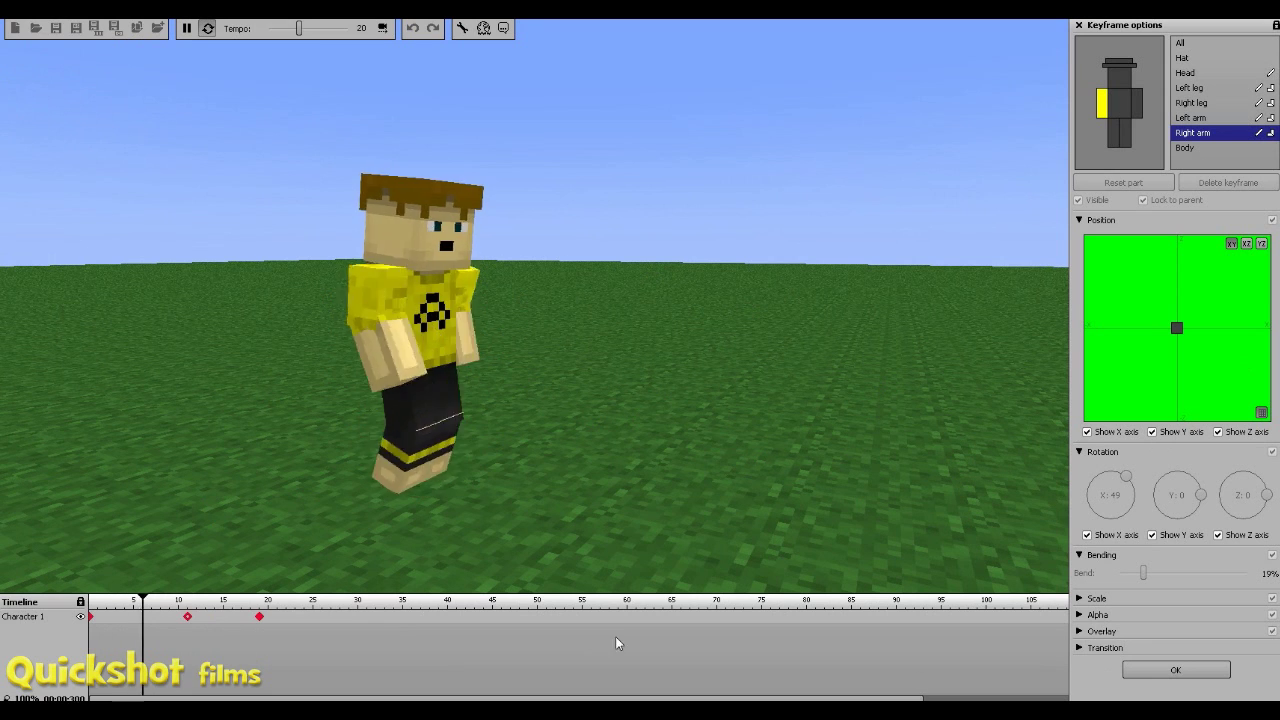
Close the keyframe options, switch the project background to a custom background, and hide the ground.
{"action": "left_click", "coordinate": [1078, 25]}
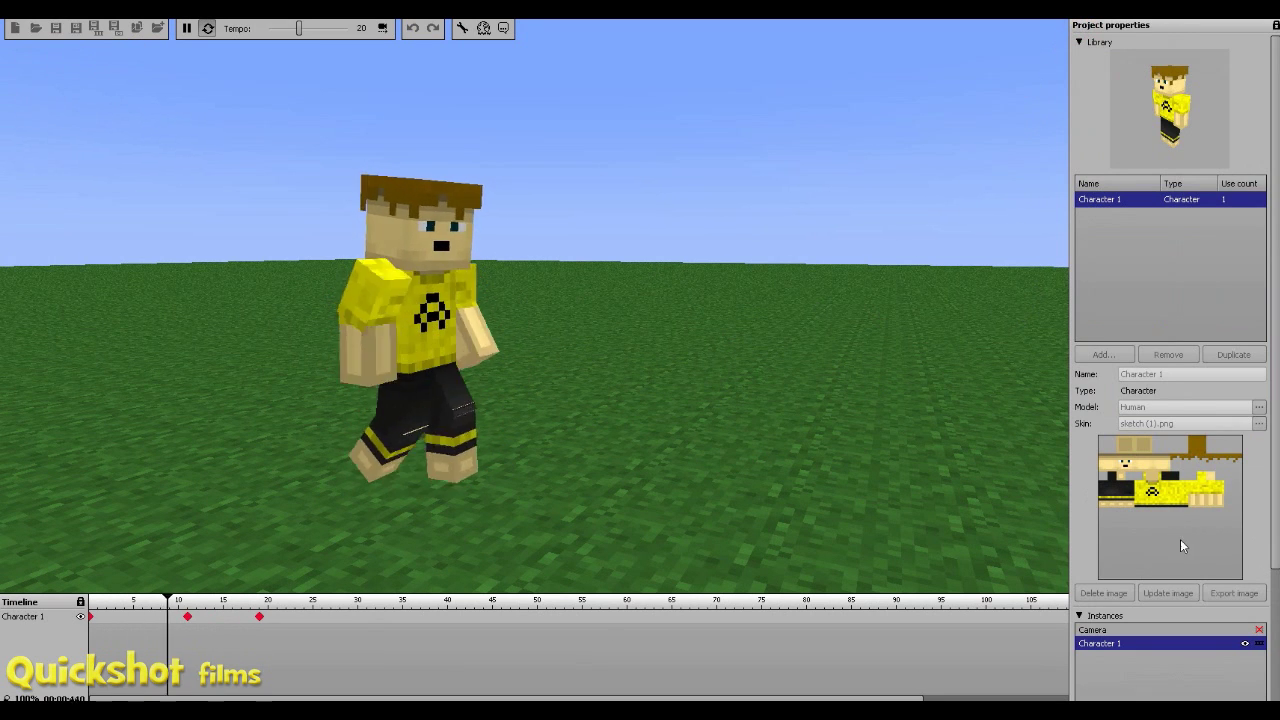
{"action": "scroll", "coordinate": [1180, 545], "scroll_direction": "down", "scroll_amount": 3}
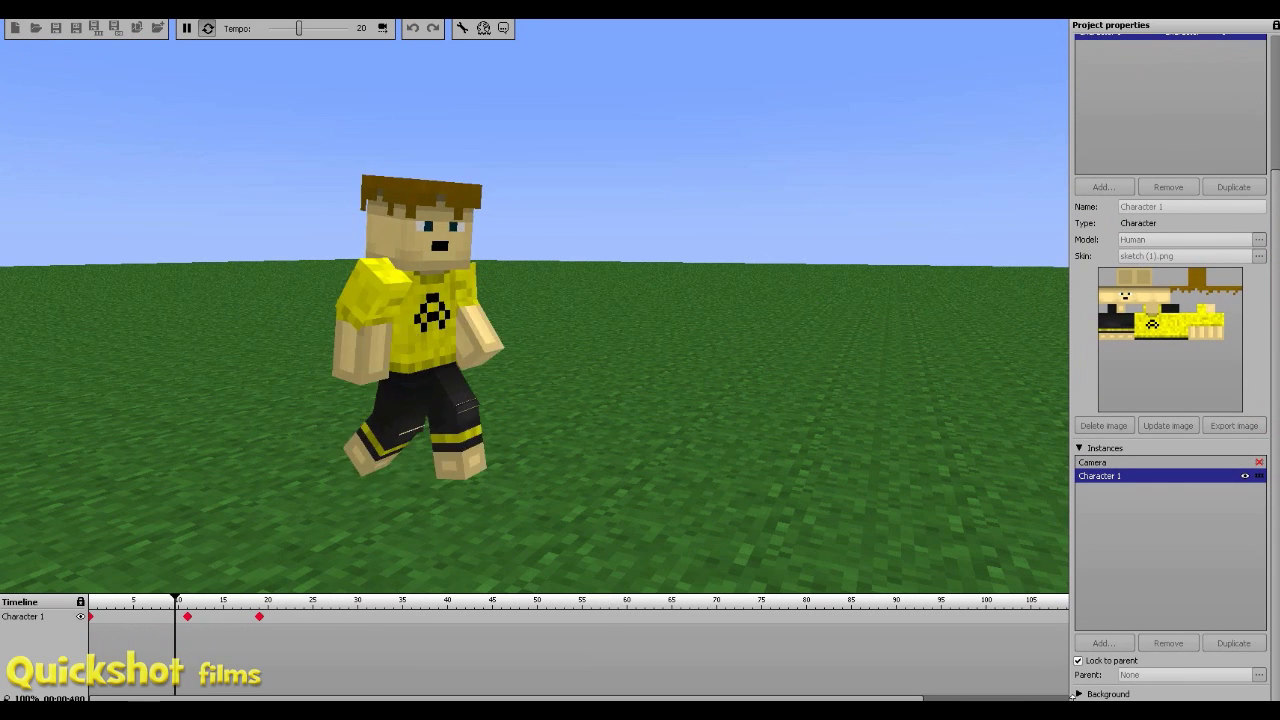
{"action": "left_click", "coordinate": [1078, 693]}
{"action": "scroll", "coordinate": [1276, 690], "scroll_direction": "down", "scroll_amount": 7}
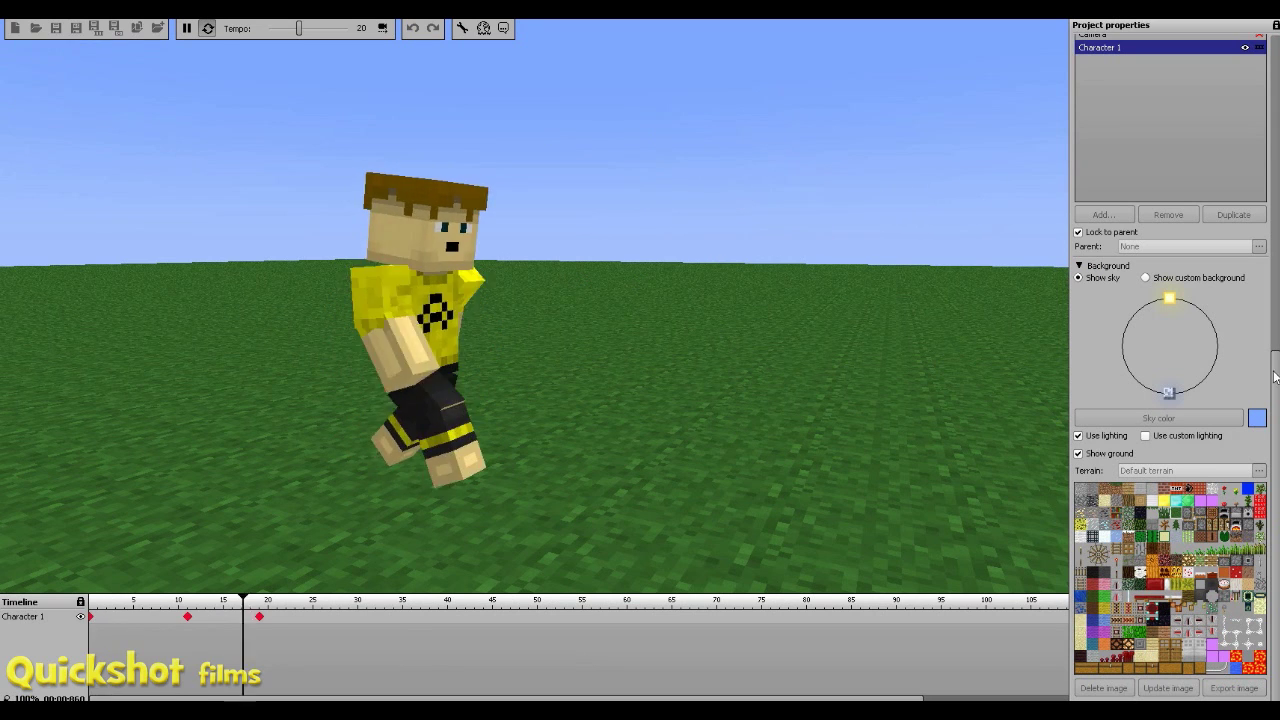
{"action": "left_click", "coordinate": [1145, 277]}
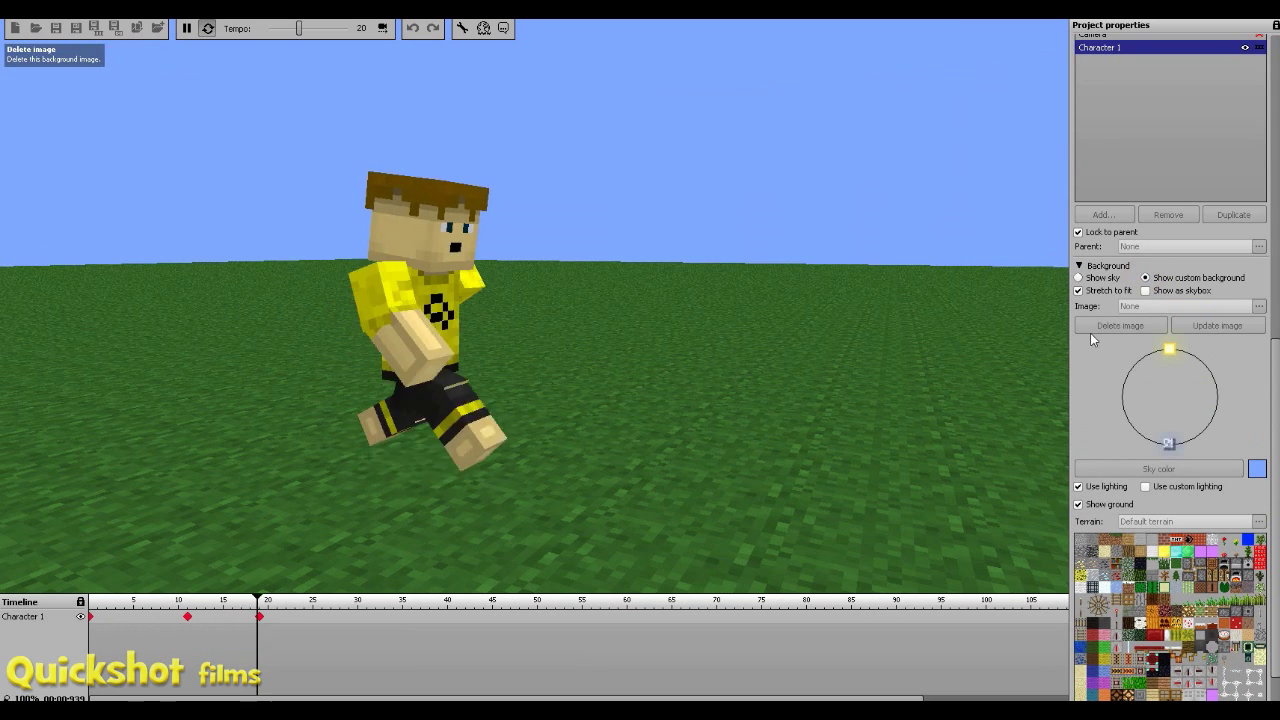
{"action": "left_click", "coordinate": [1078, 505]}
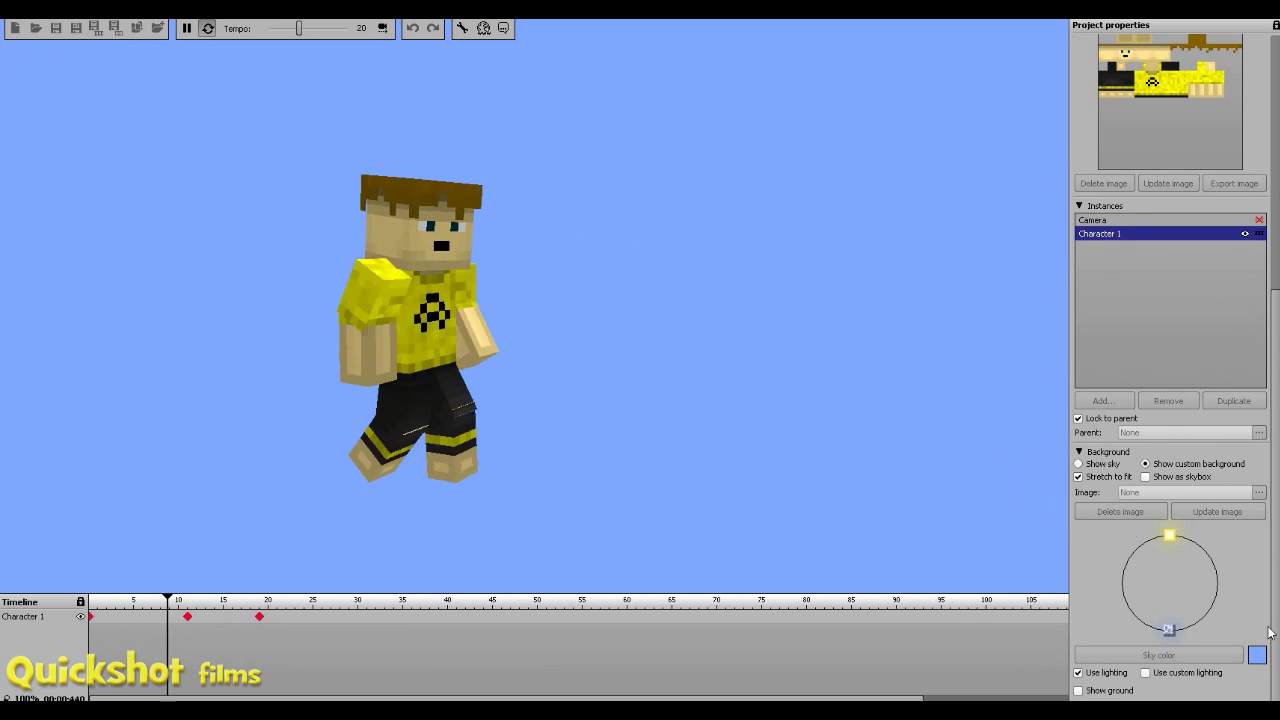
Set the sky color to the pure red basic color.
{"action": "left_click", "coordinate": [1257, 655]}
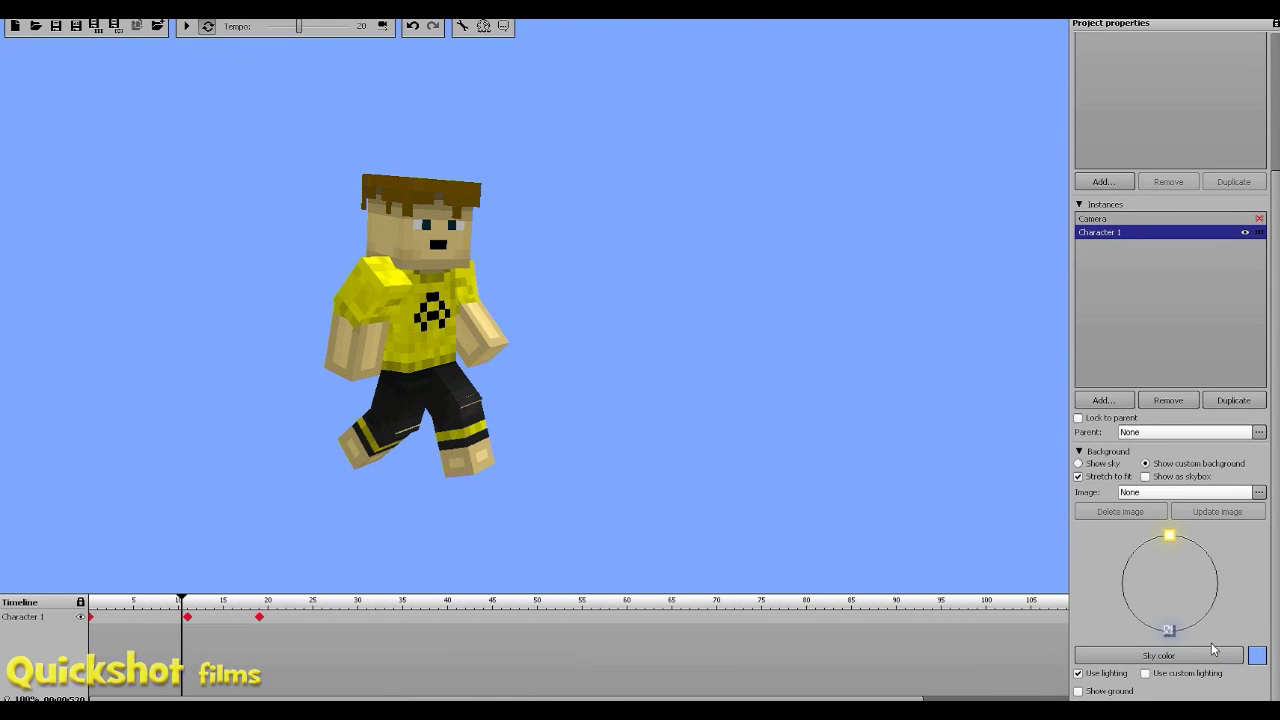
{"action": "left_click", "coordinate": [1167, 655]}
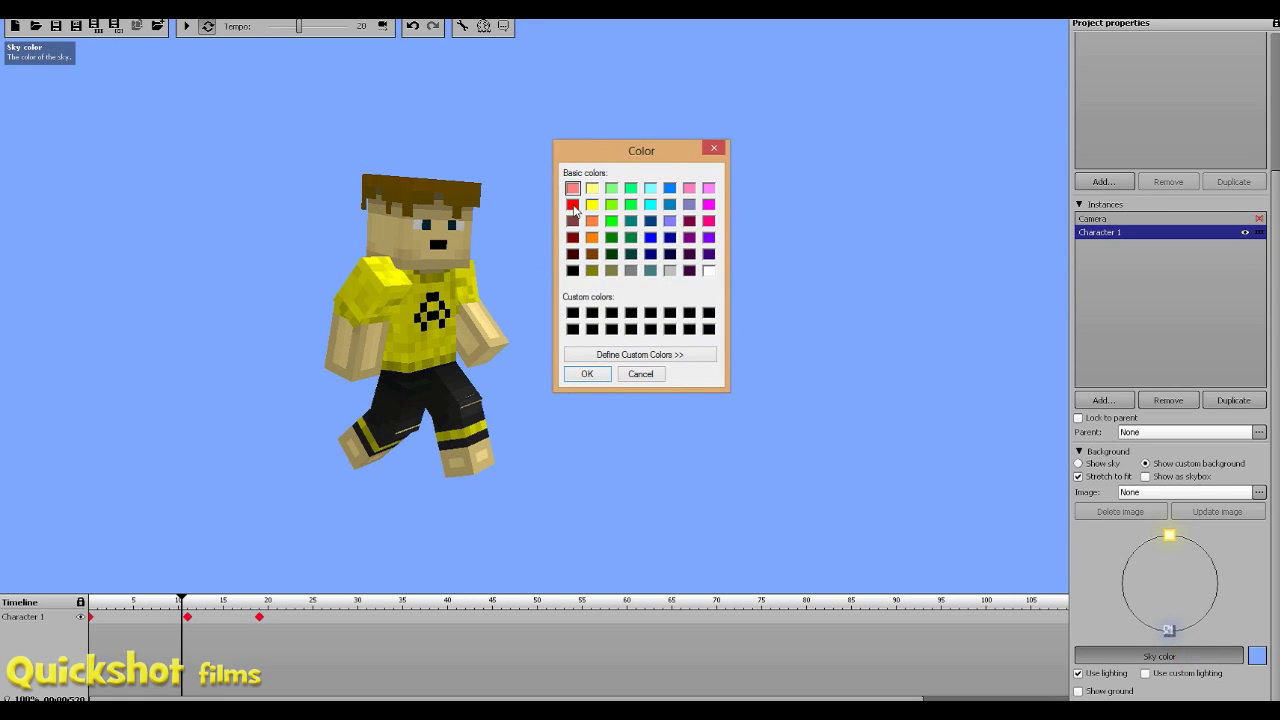
{"action": "left_click", "coordinate": [587, 374]}
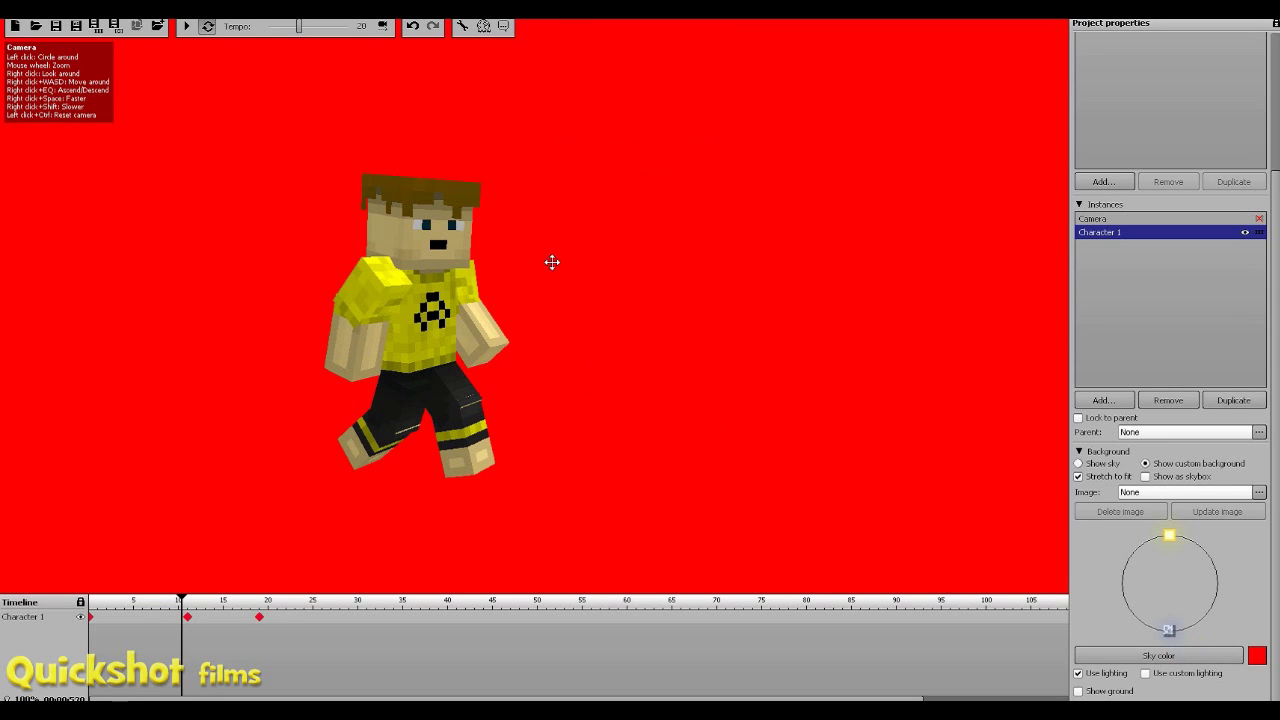
Move and angle the camera so the whole character is framed large from slightly above against the red background.
{"action": "left_click_drag", "start_coordinate": [571, 251], "coordinate": [552, 310]}
{"action": "key", "text": "w"}
{"action": "key", "text": "s"}
{"action": "key", "text": "w"}
{"action": "key", "text": "s"}
{"action": "key", "text": "e"}
{"action": "key", "text": "s"}
{"action": "key", "text": "q"}
{"action": "key", "text": "e"}
{"action": "key", "text": "w"}
{"action": "key", "text": "e"}
{"action": "key", "text": "q"}
{"action": "key", "text": "e"}
{"action": "key", "text": "s"}
{"action": "key", "text": "q"}
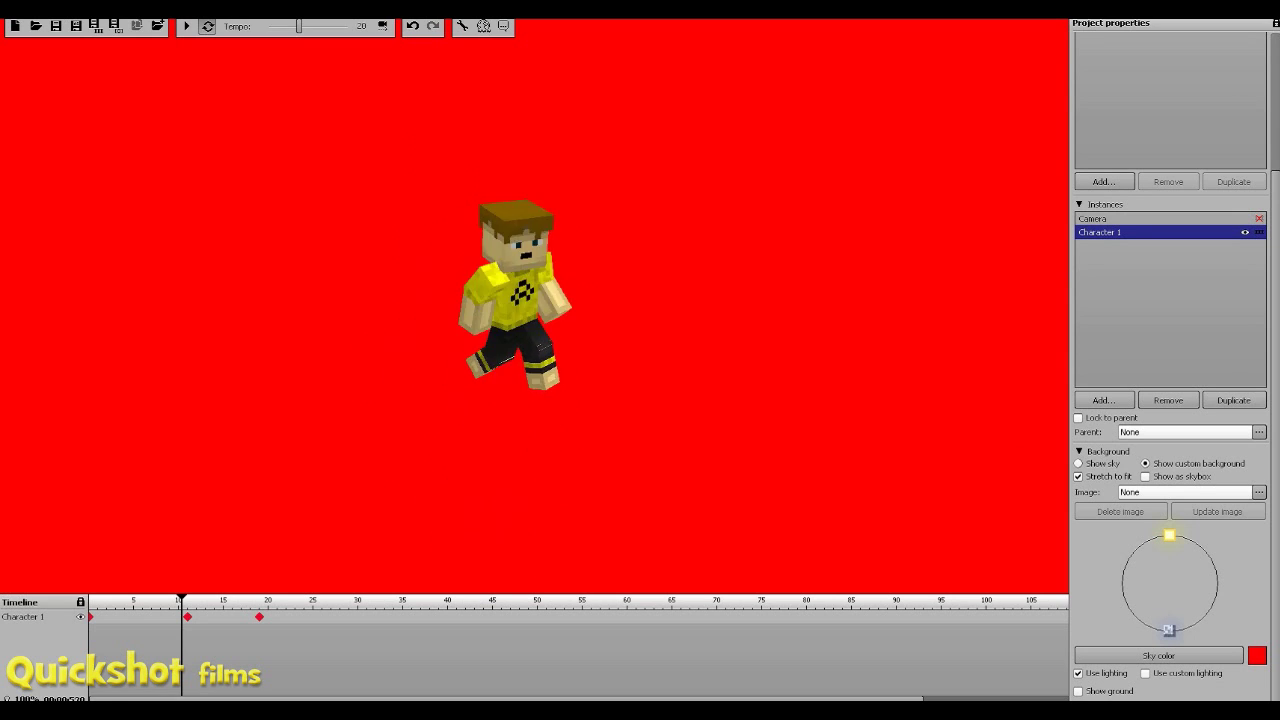
{"action": "key", "text": "w"}
{"action": "right_click_drag", "start_coordinate": [552, 310], "coordinate": [550, 306]}
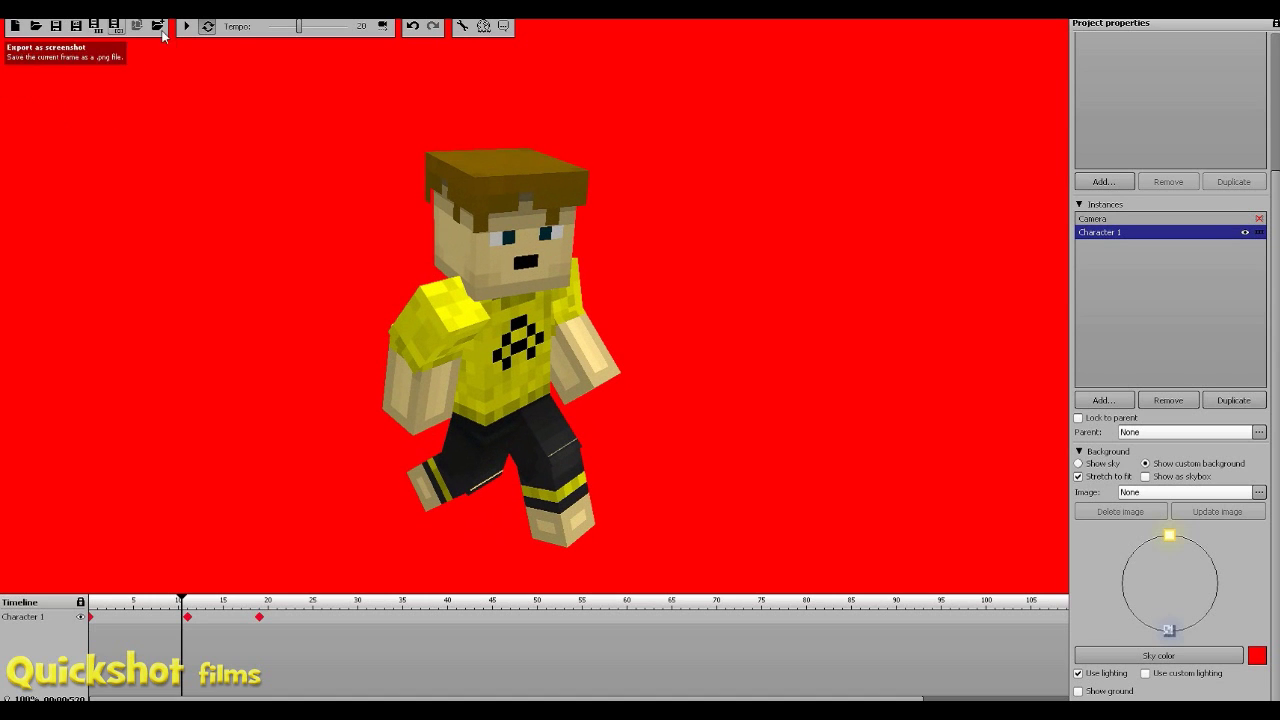
Export the animation as an AVI movie named "me running" in the Videos library, without saving the project first.
{"action": "left_click", "coordinate": [96, 27]}
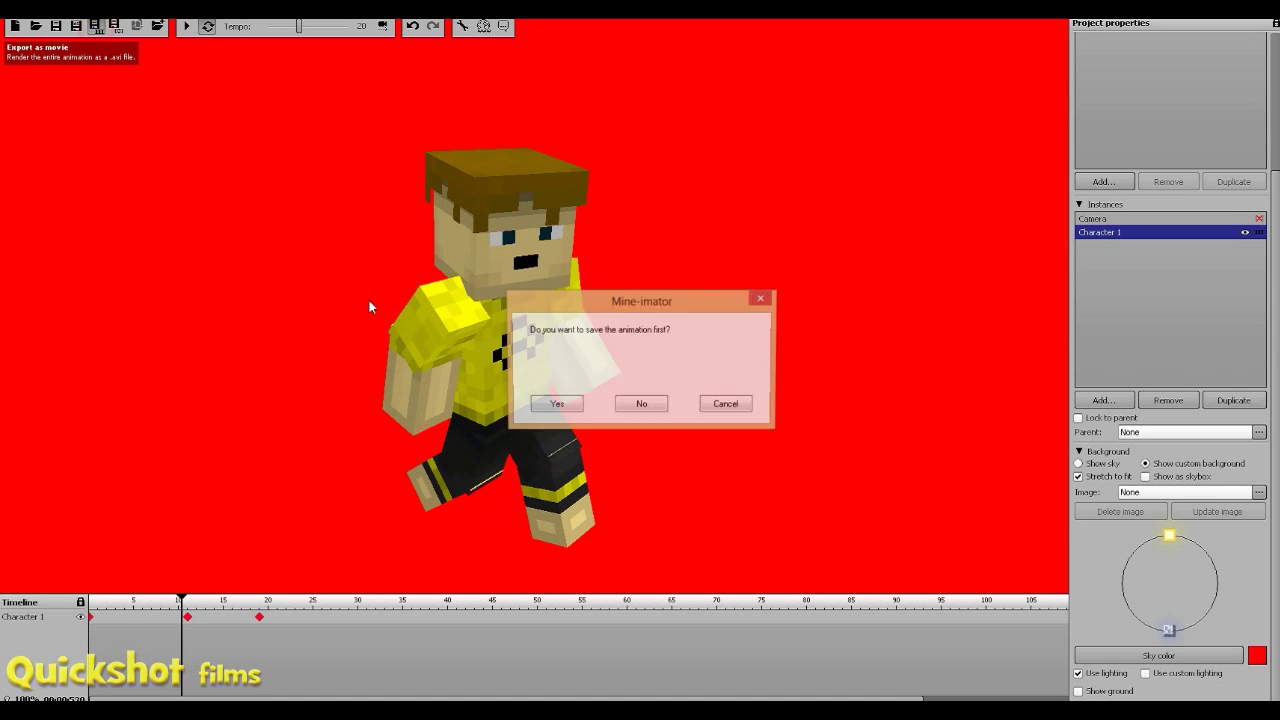
{"action": "left_click", "coordinate": [655, 409]}
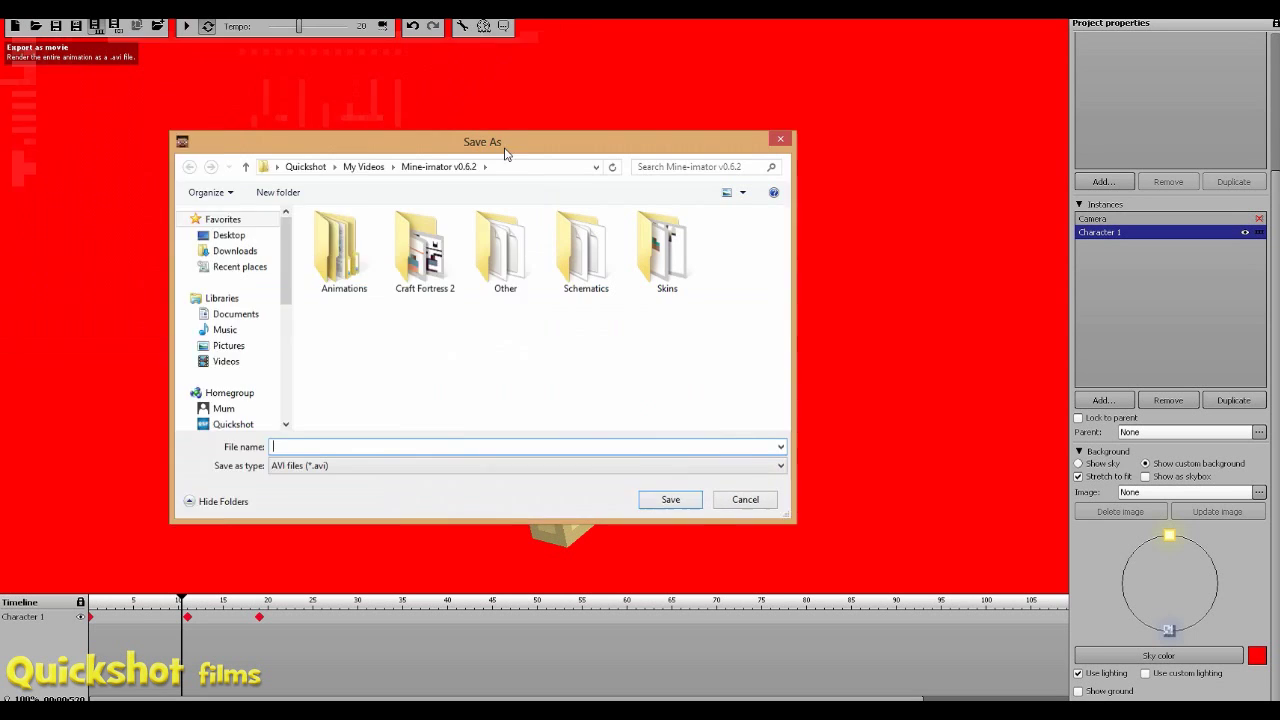
{"action": "left_click", "coordinate": [285, 370]}
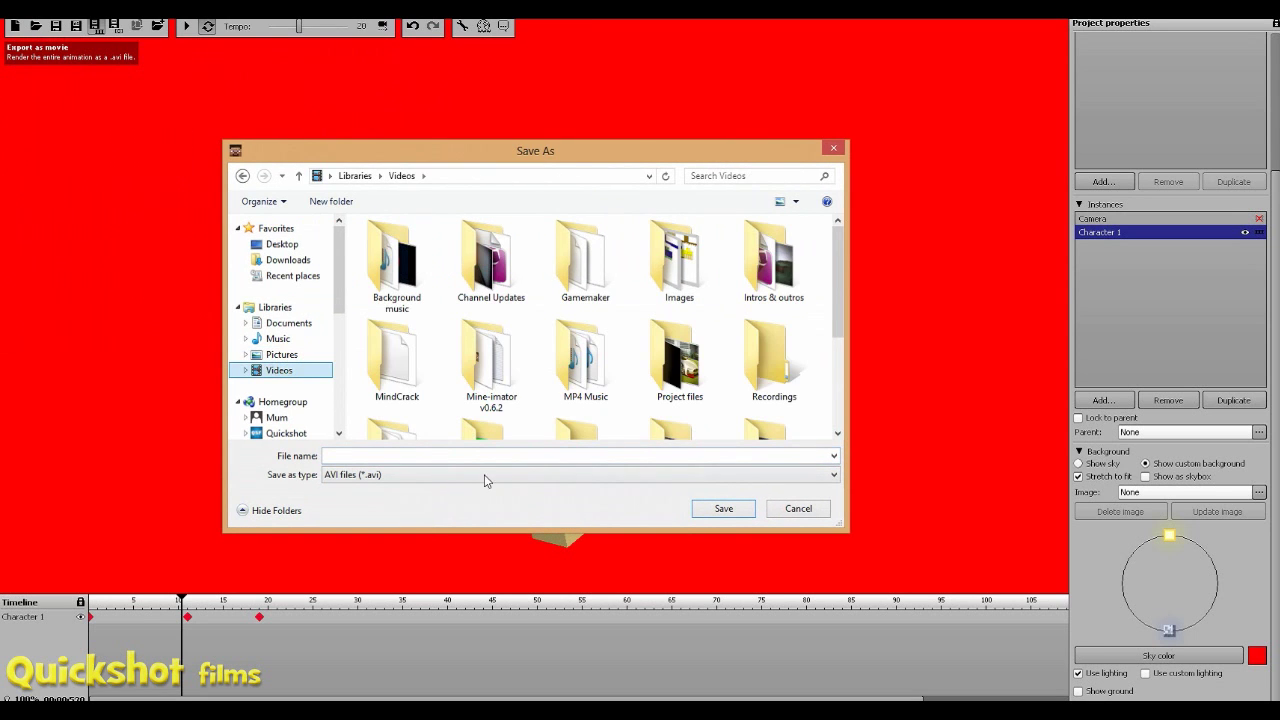
{"action": "left_click", "coordinate": [440, 456]}
{"action": "type", "text": "me running"}
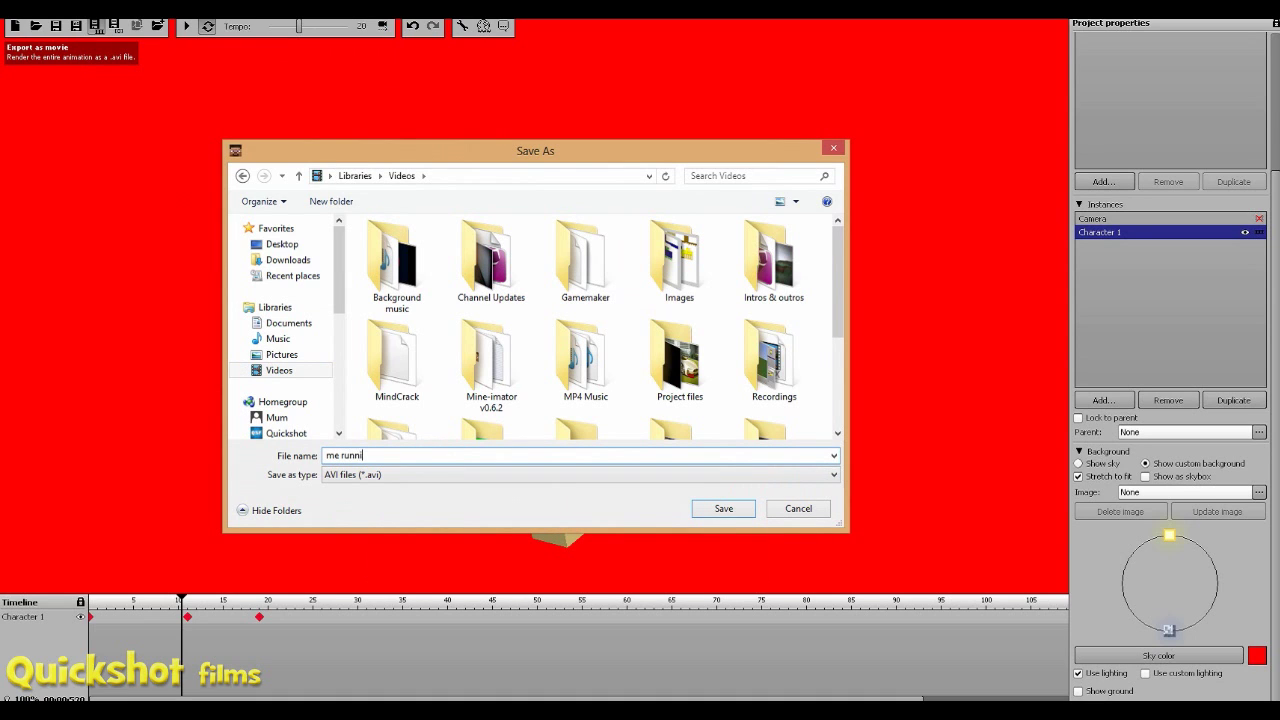
{"action": "left_click", "coordinate": [727, 509]}
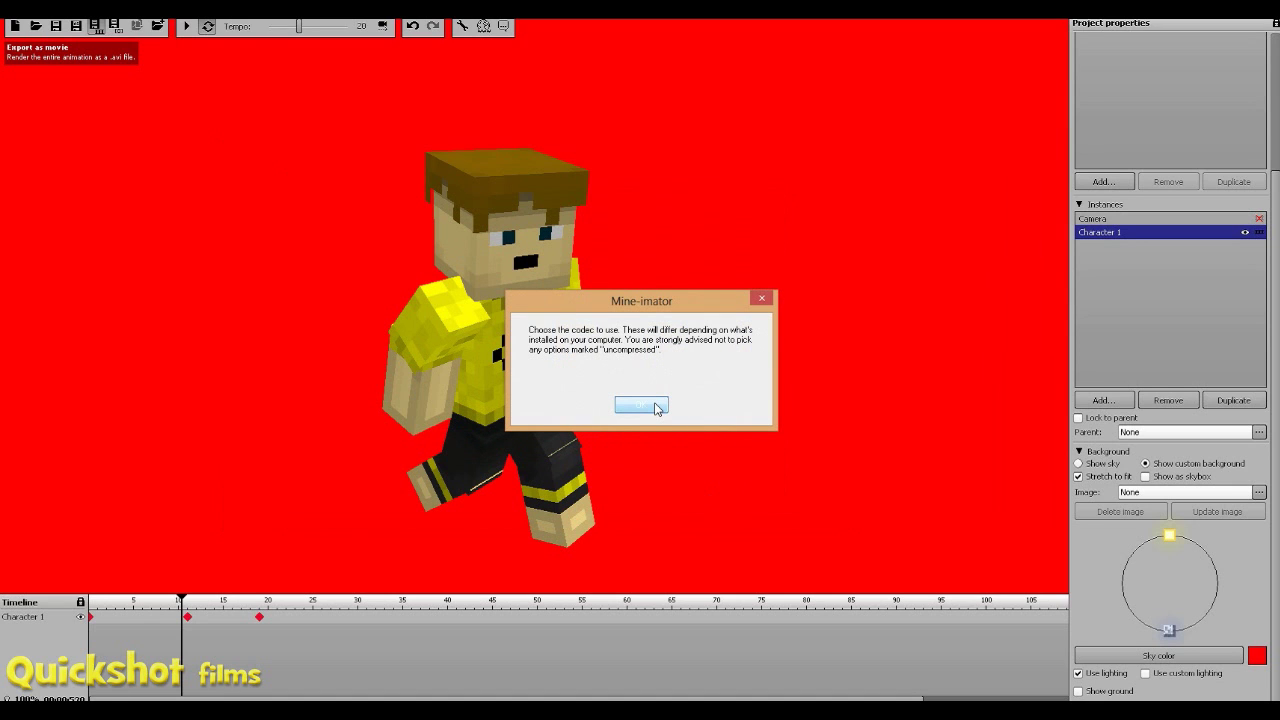
Choose the Microsoft Video 1 compressor, keep its default configuration, and render the animation.
{"action": "left_click", "coordinate": [656, 406]}
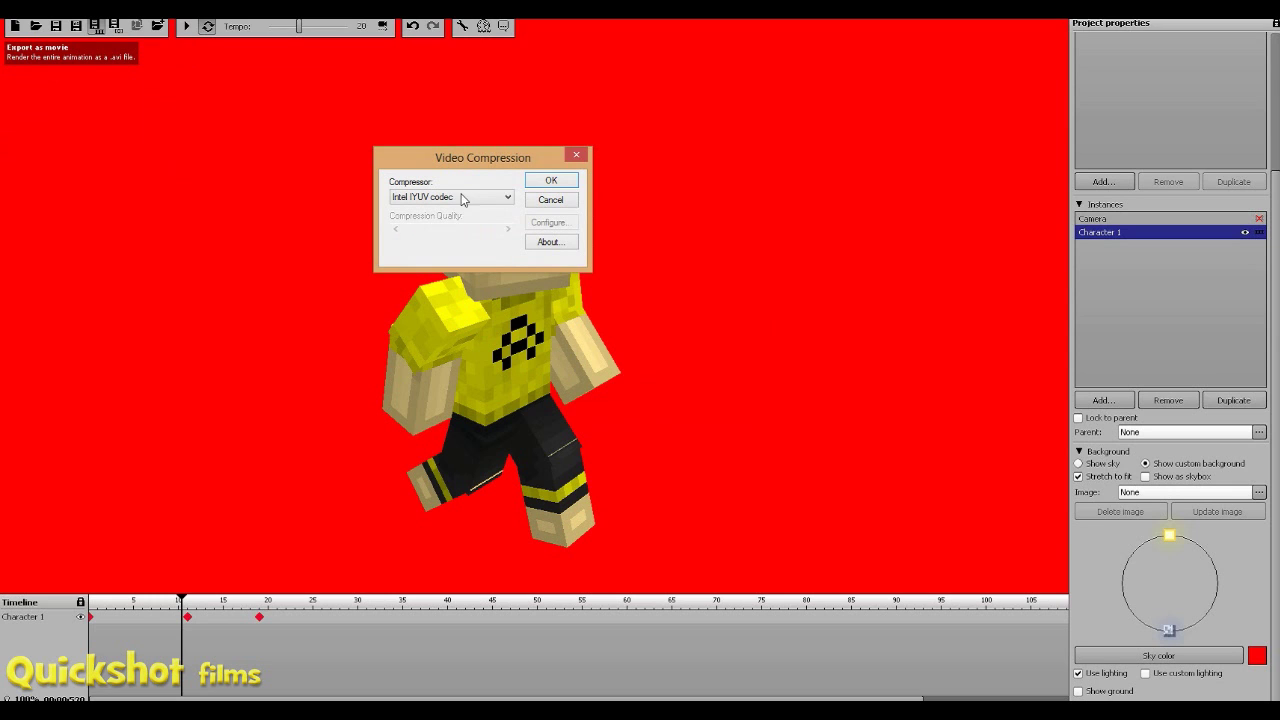
{"action": "left_click", "coordinate": [486, 196]}
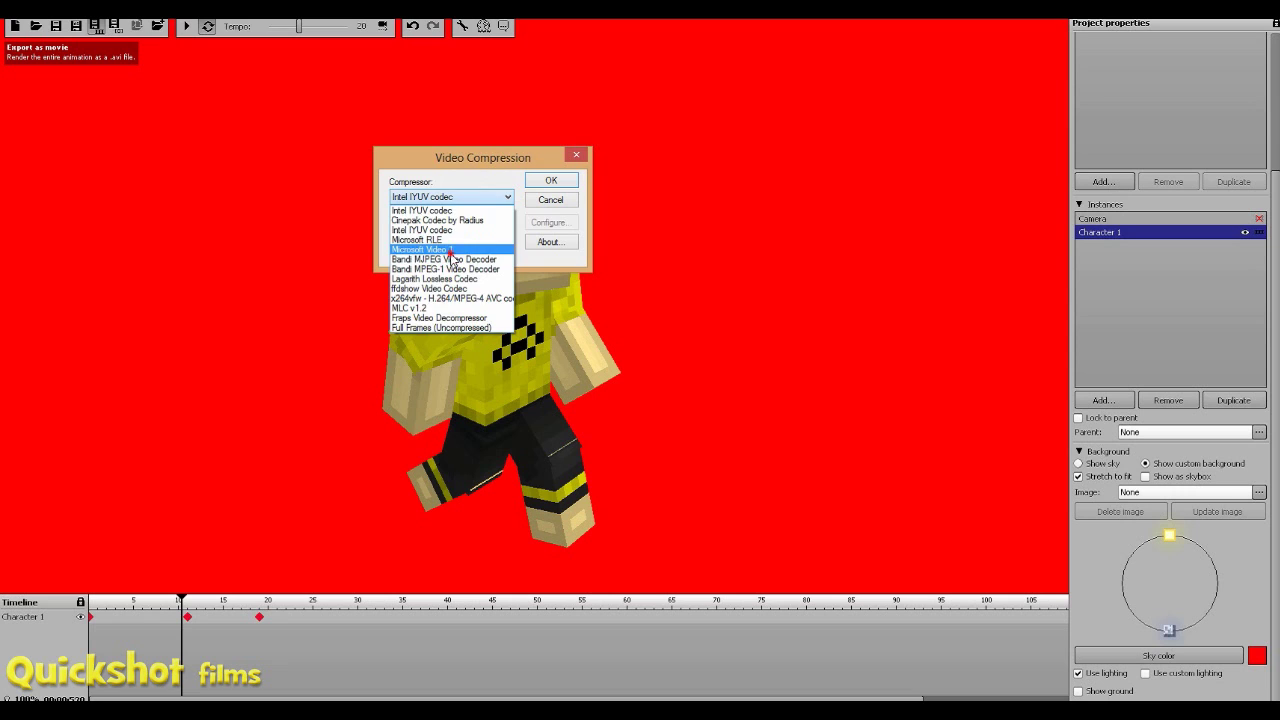
{"action": "left_click", "coordinate": [450, 250]}
{"action": "left_click", "coordinate": [430, 200]}
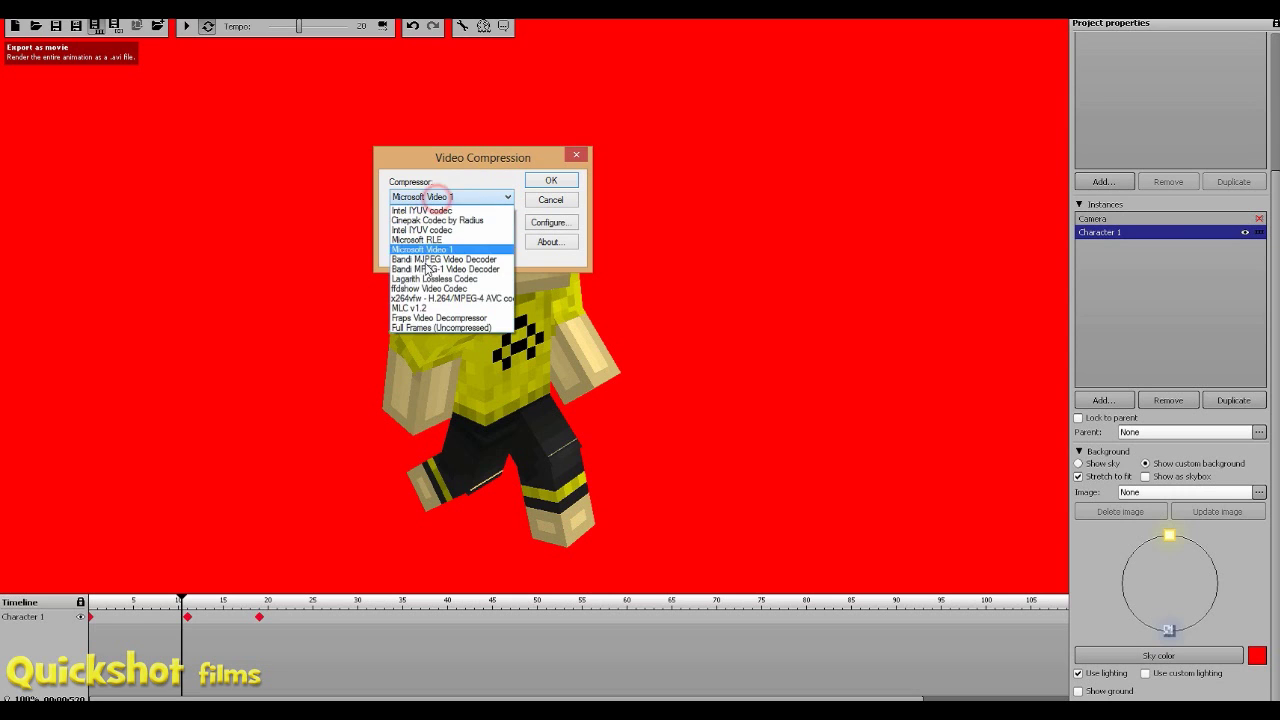
{"action": "left_click", "coordinate": [451, 250]}
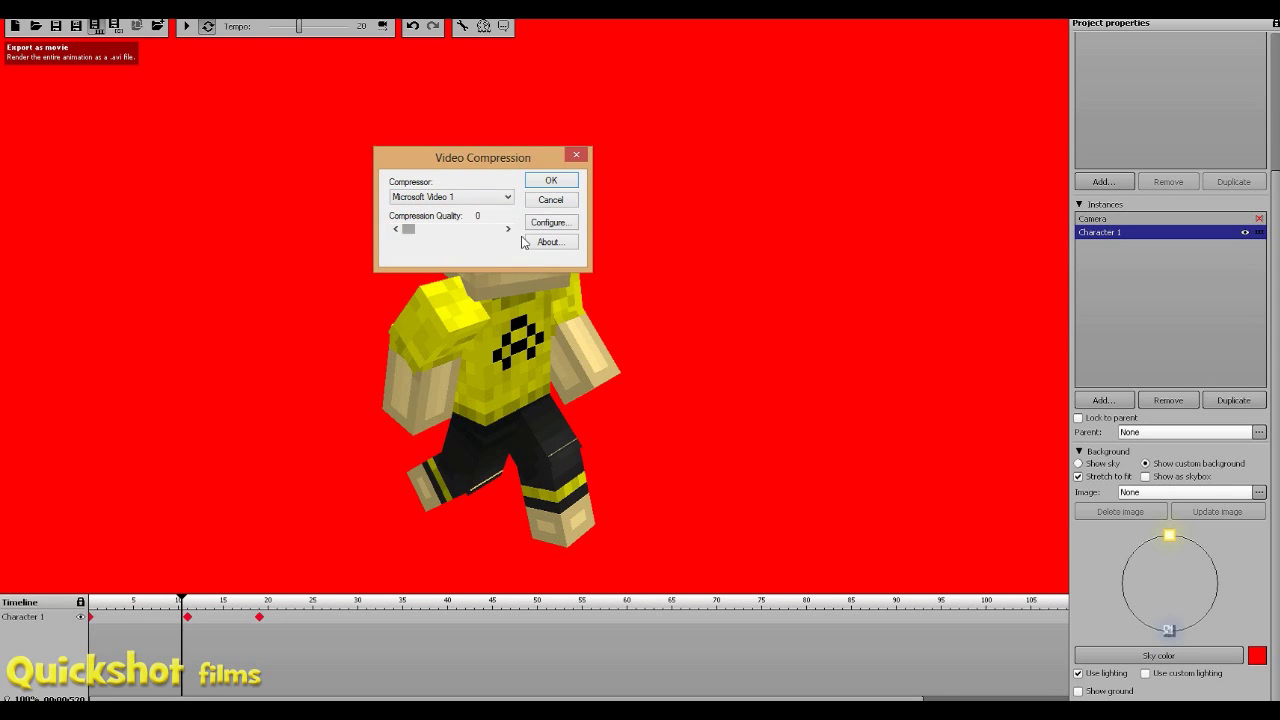
{"action": "left_click", "coordinate": [553, 224]}
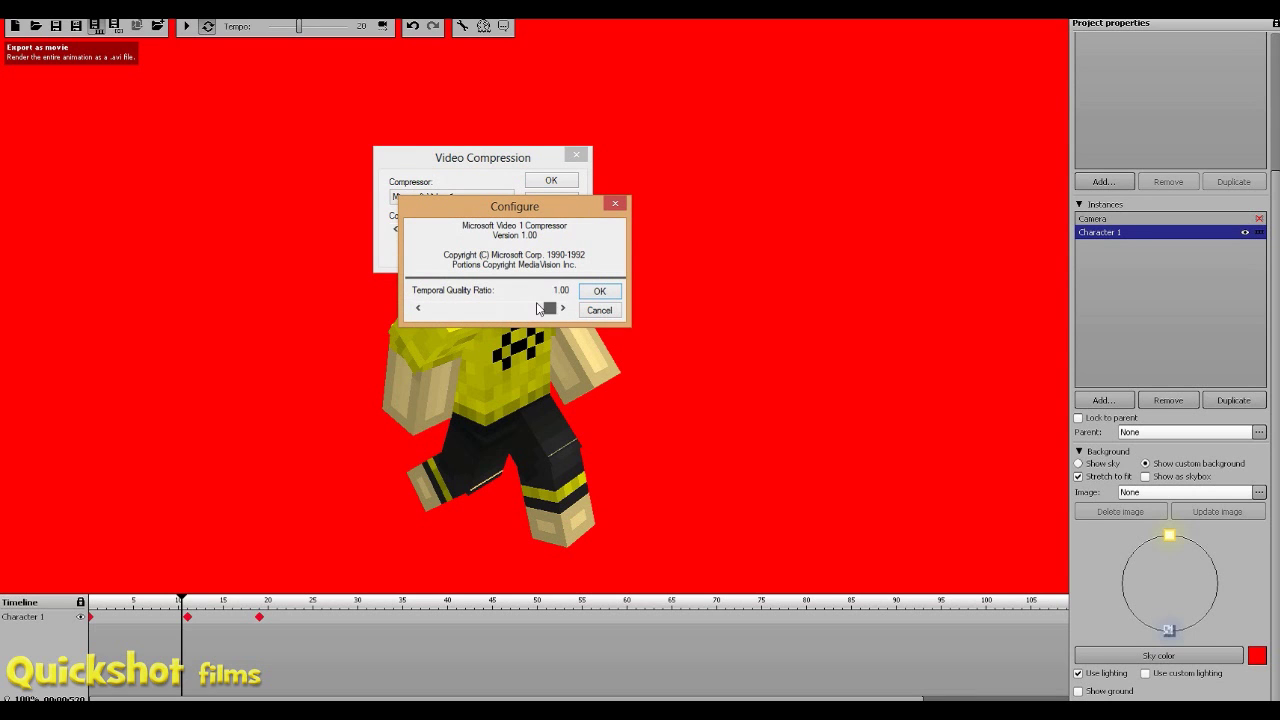
{"action": "left_click", "coordinate": [600, 291]}
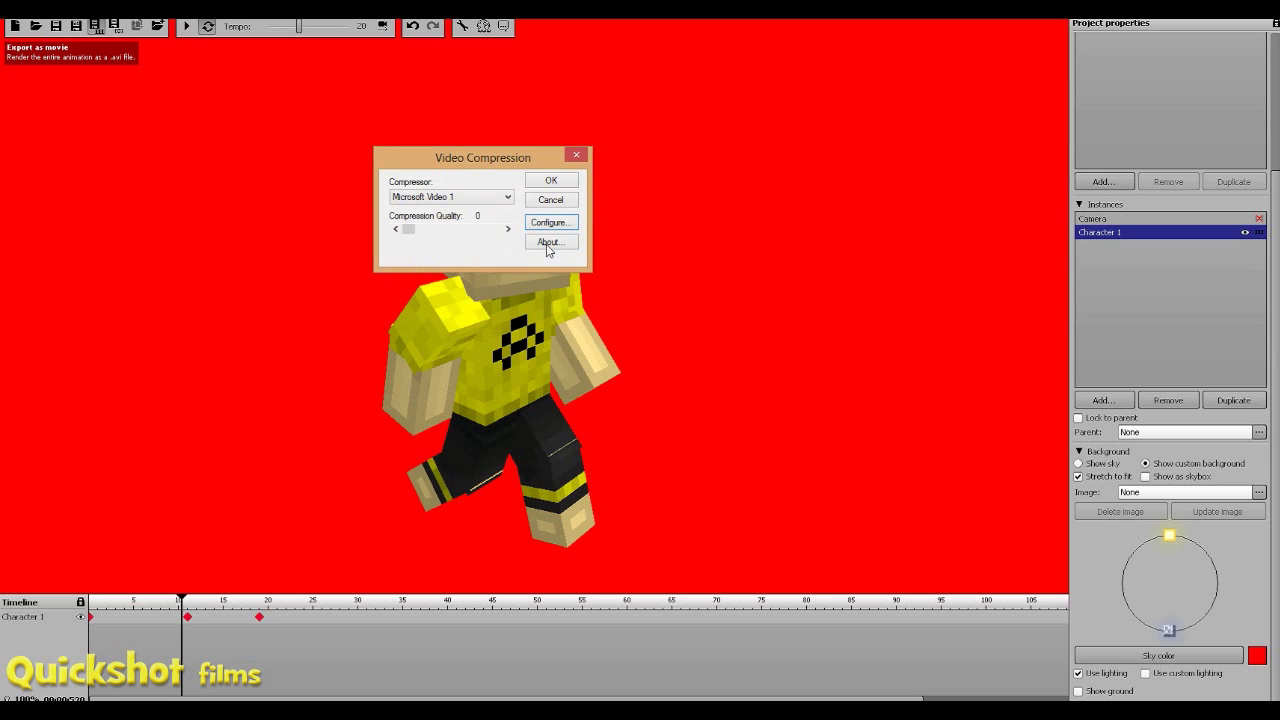
{"action": "left_click", "coordinate": [558, 180]}
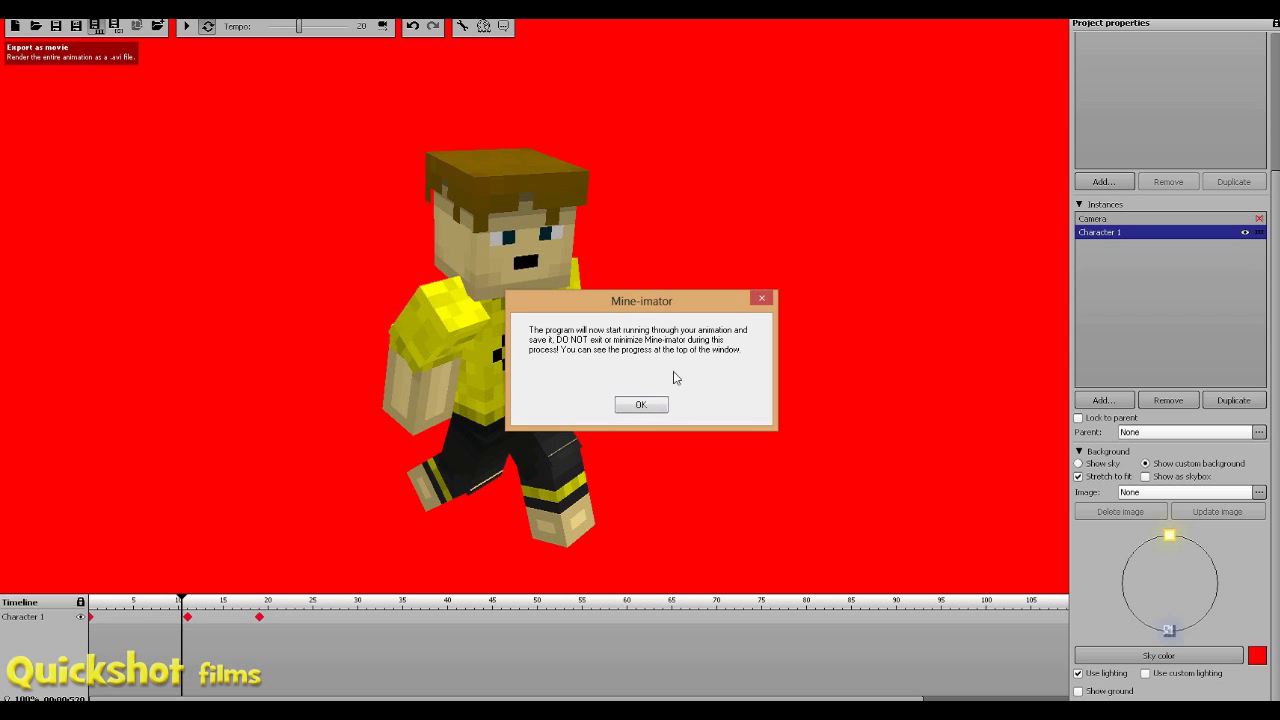
{"action": "left_click", "coordinate": [640, 405]}
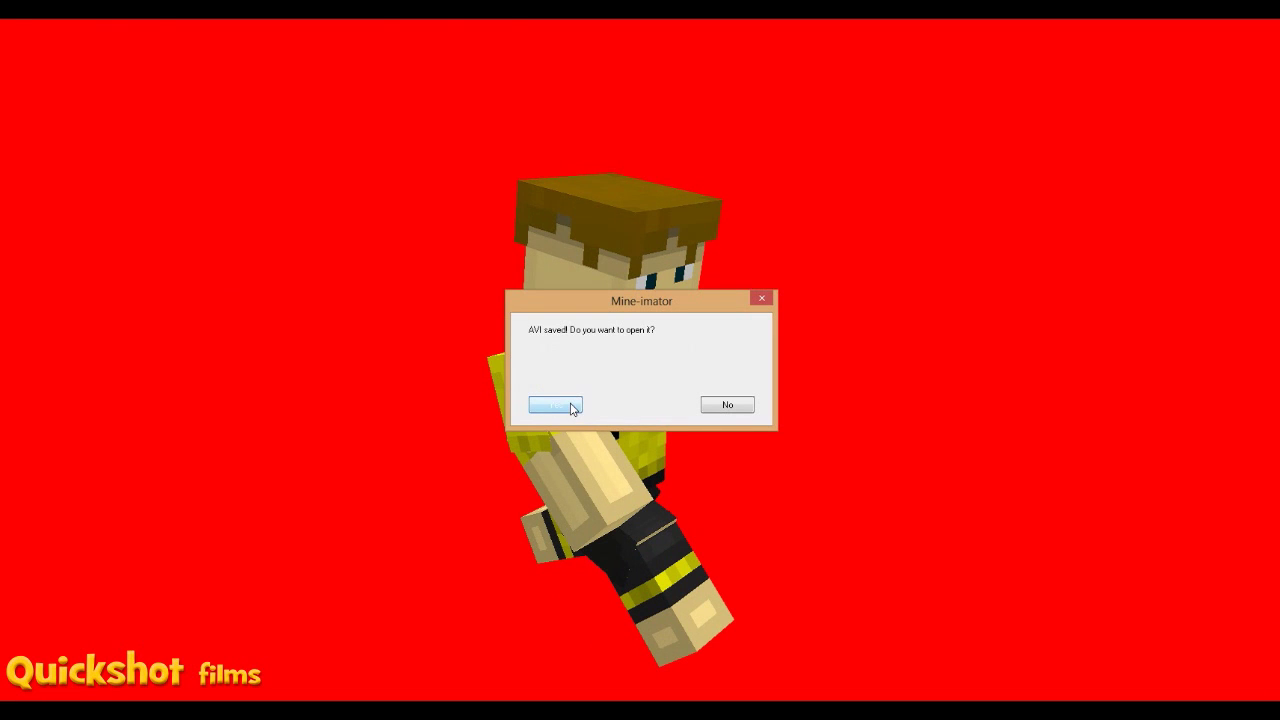
Open the exported AVI in the media player to check it, and close the player.
{"action": "left_click", "coordinate": [555, 405]}
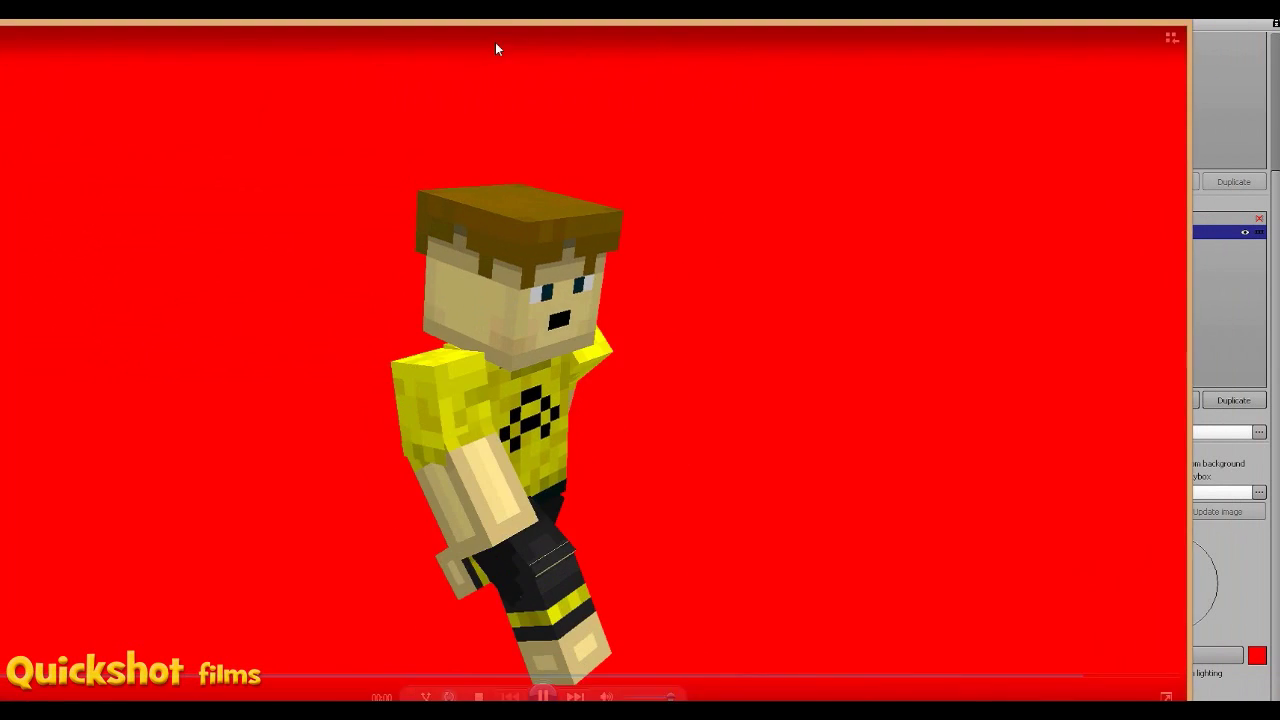
{"action": "left_click_drag", "start_coordinate": [495, 43], "coordinate": [273, 91]}
{"action": "left_click", "coordinate": [957, 66]}
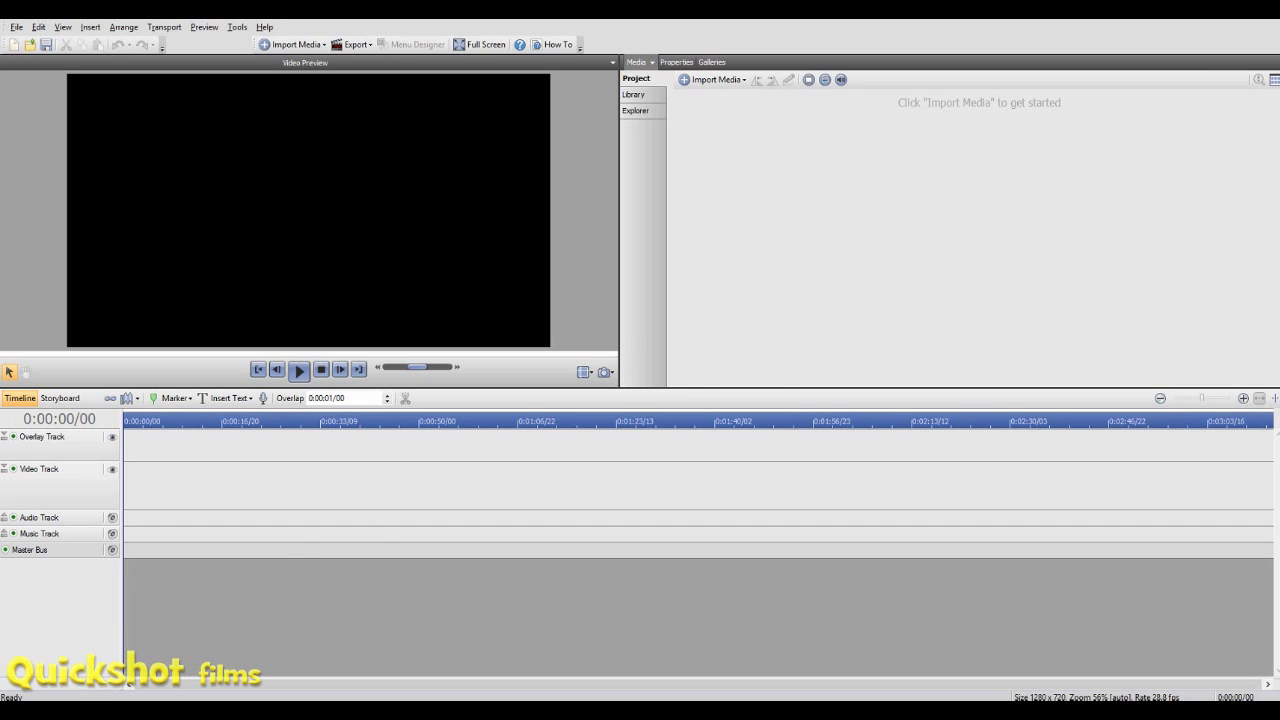
In the video editor, import me running.avi from the Videos library into the project media.
{"action": "left_click", "coordinate": [232, 711]}
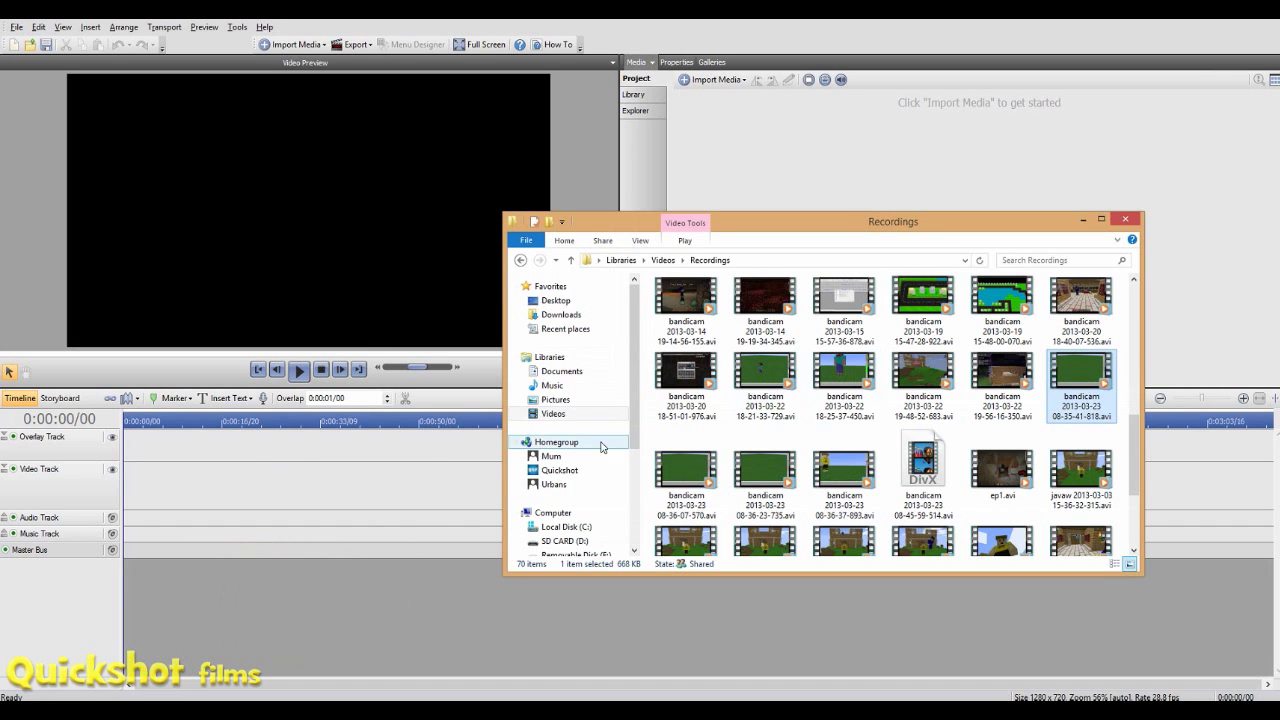
{"action": "left_click", "coordinate": [585, 414]}
{"action": "scroll", "coordinate": [580, 420], "scroll_direction": "down", "scroll_amount": 4}
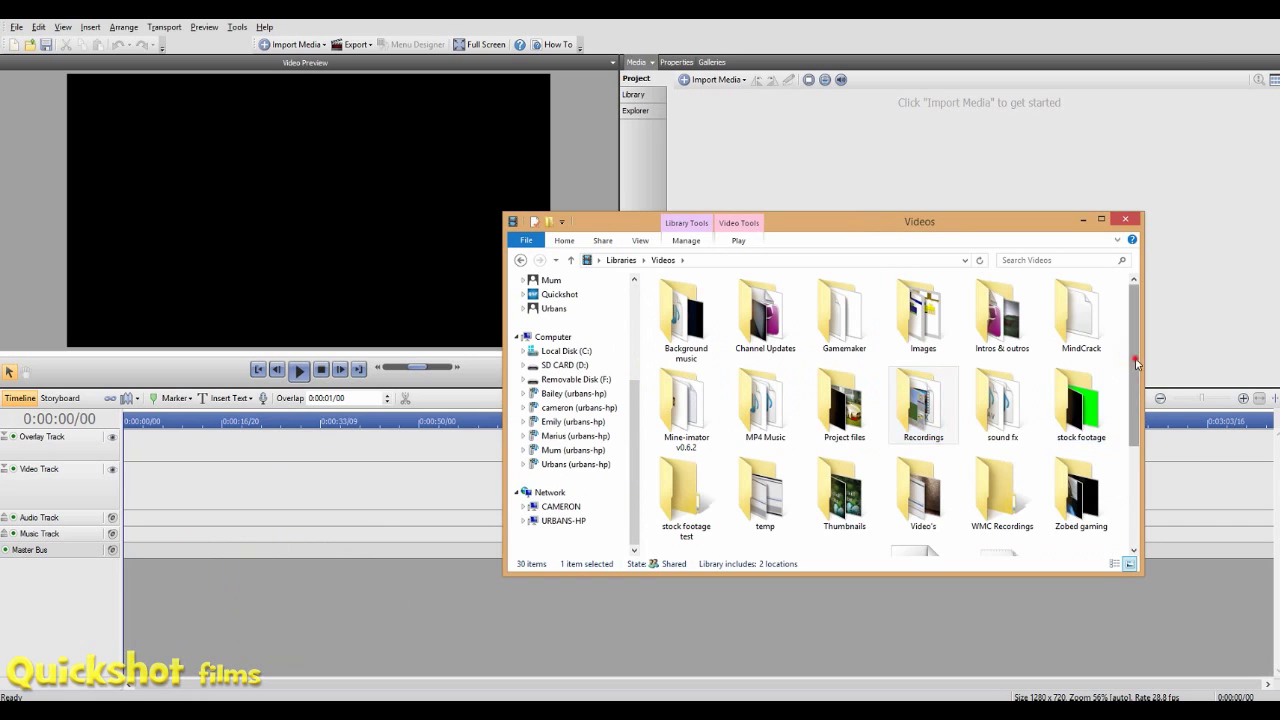
{"action": "scroll", "coordinate": [1136, 364], "scroll_direction": "down", "scroll_amount": 3}
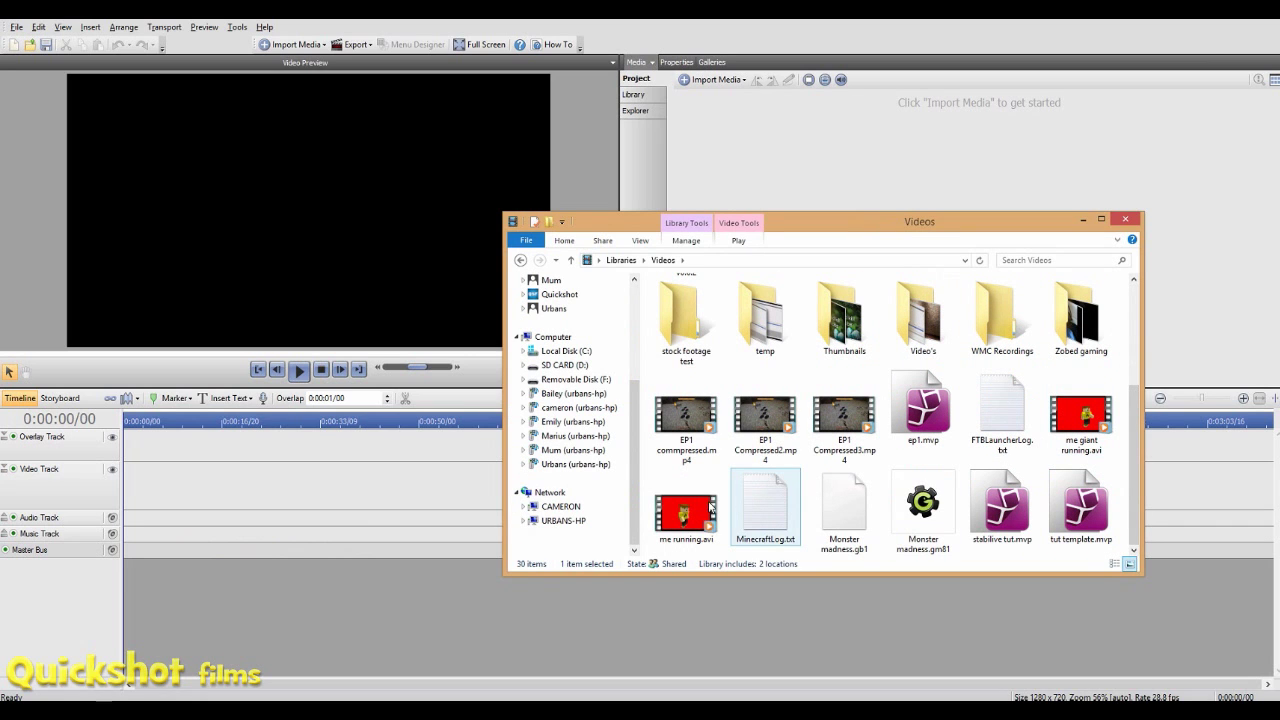
{"action": "left_click_drag", "start_coordinate": [710, 508], "coordinate": [1200, 245]}
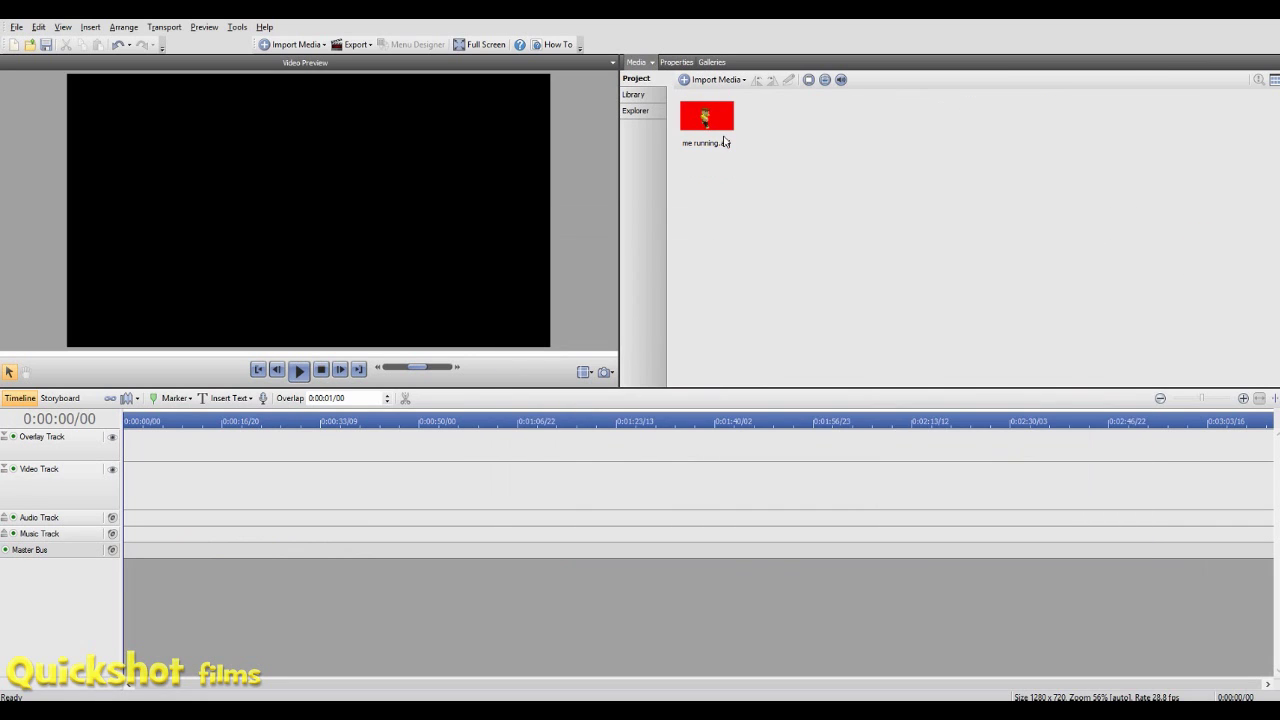
Place me running.avi at the start of the Video Track, preview it, and move the clip to the Overlay Track.
{"action": "left_click_drag", "start_coordinate": [722, 140], "coordinate": [160, 462]}
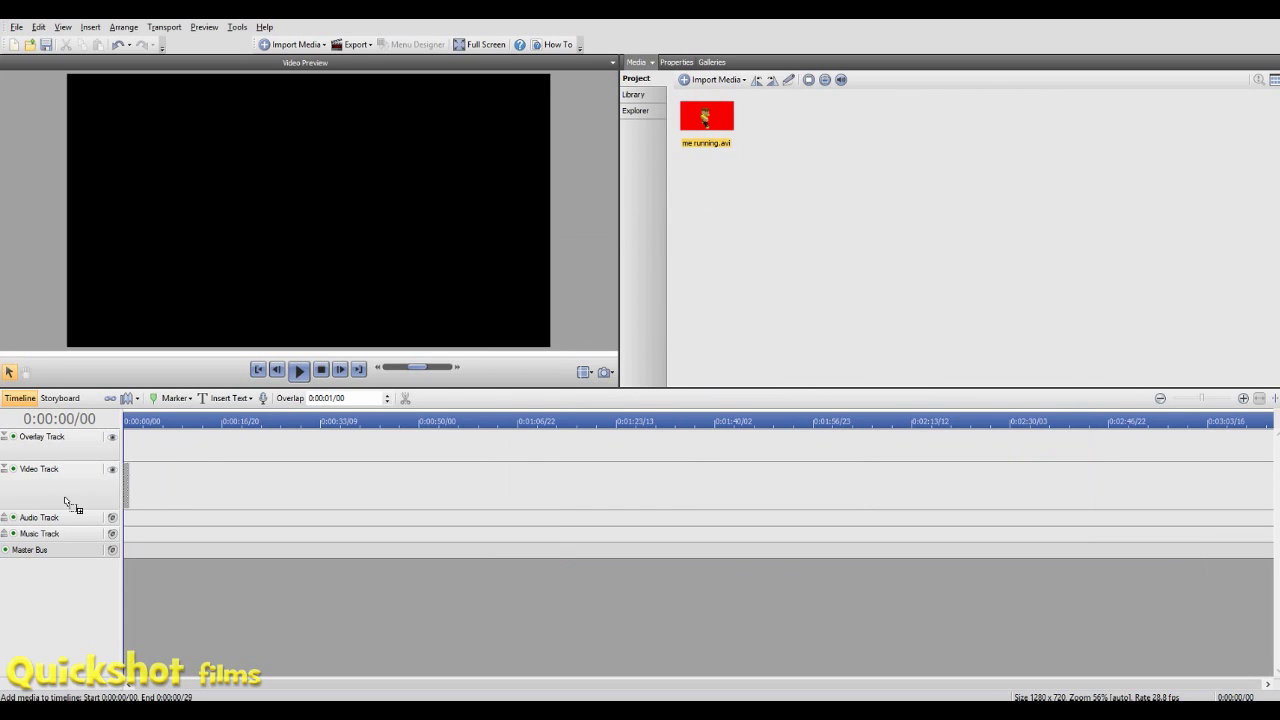
{"action": "left_click_drag", "start_coordinate": [68, 503], "coordinate": [70, 500]}
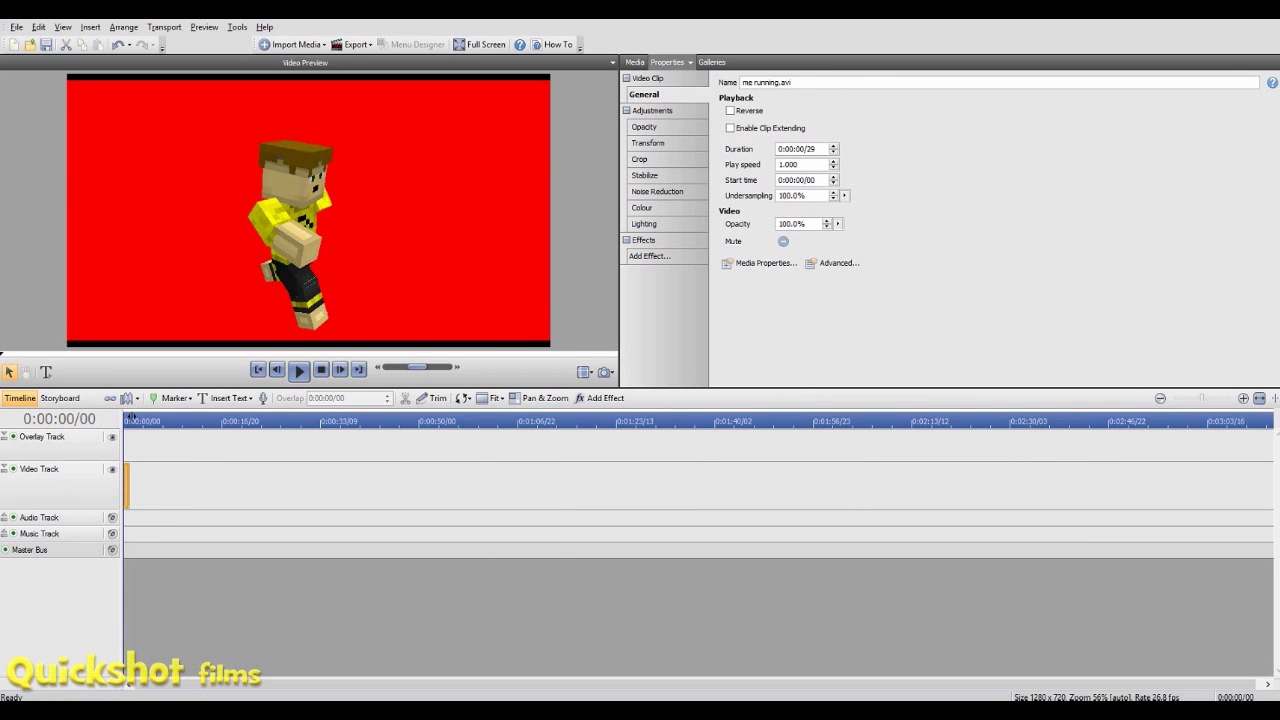
{"action": "left_click", "coordinate": [299, 370]}
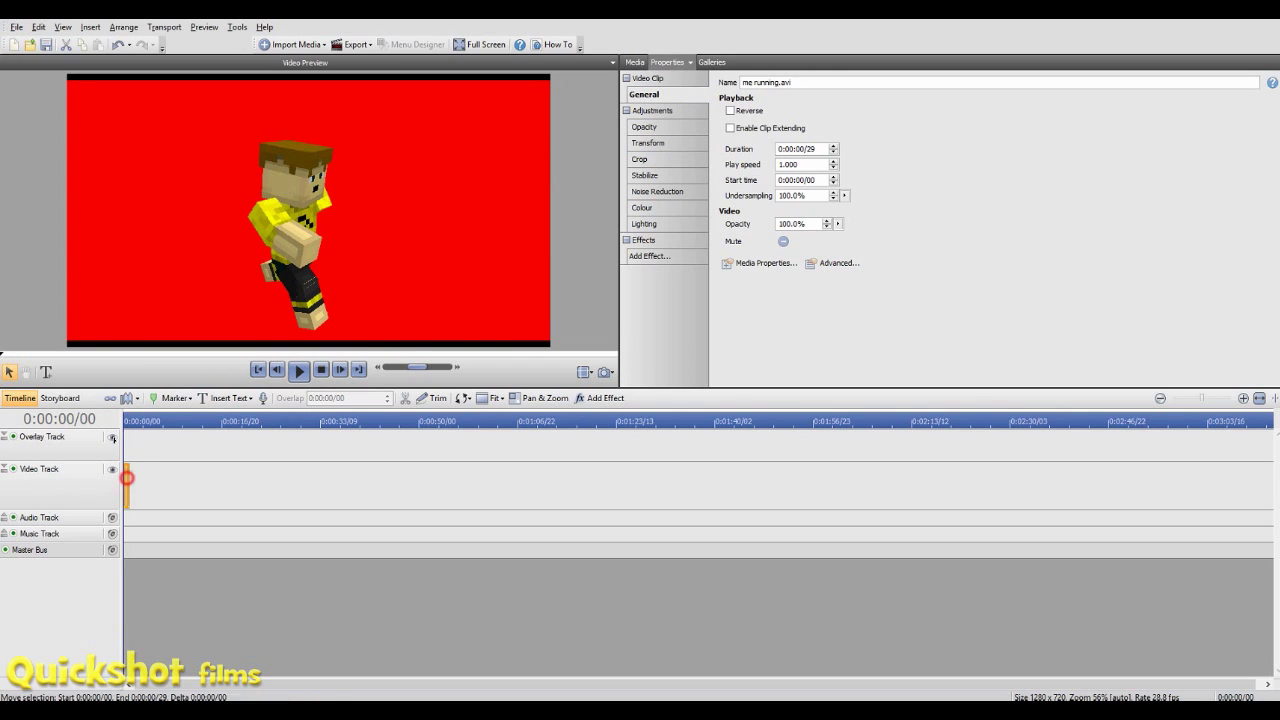
{"action": "left_click_drag", "start_coordinate": [130, 482], "coordinate": [128, 445]}
{"action": "left_click", "coordinate": [300, 370]}
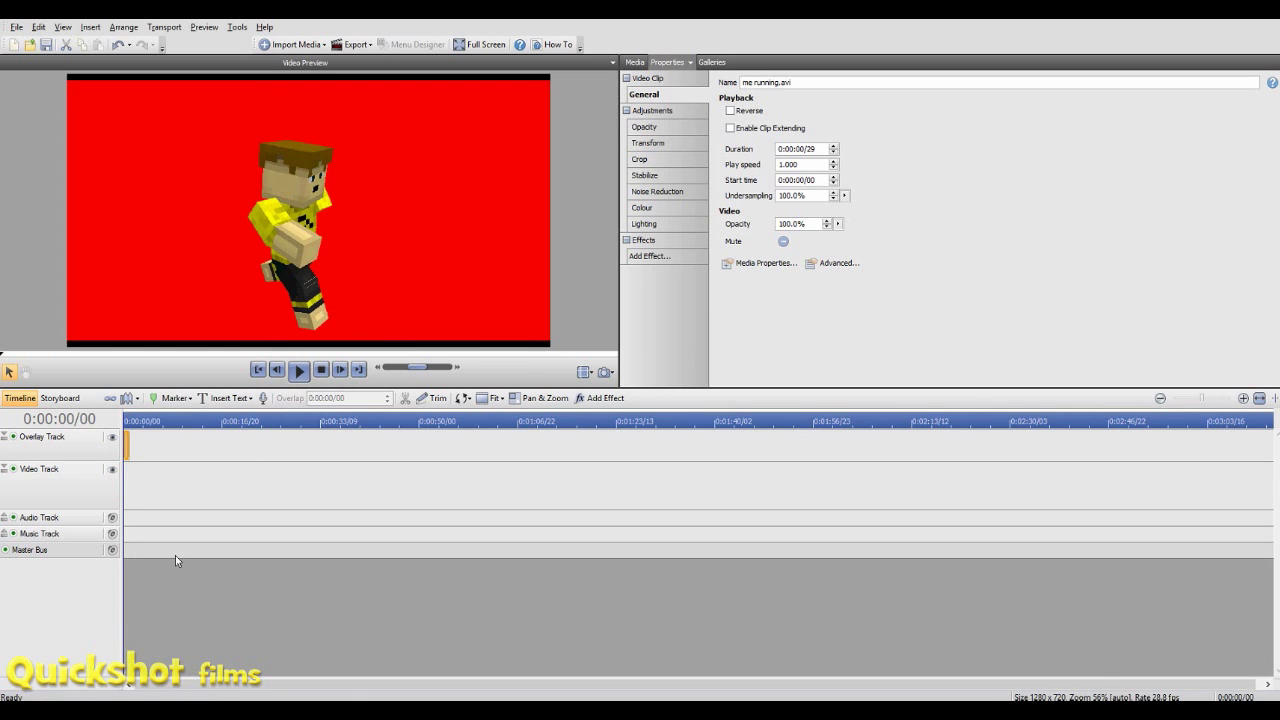
Import slime animation.m2t from the Video's folder of the Videos library into the project media.
{"action": "left_click", "coordinate": [256, 711]}
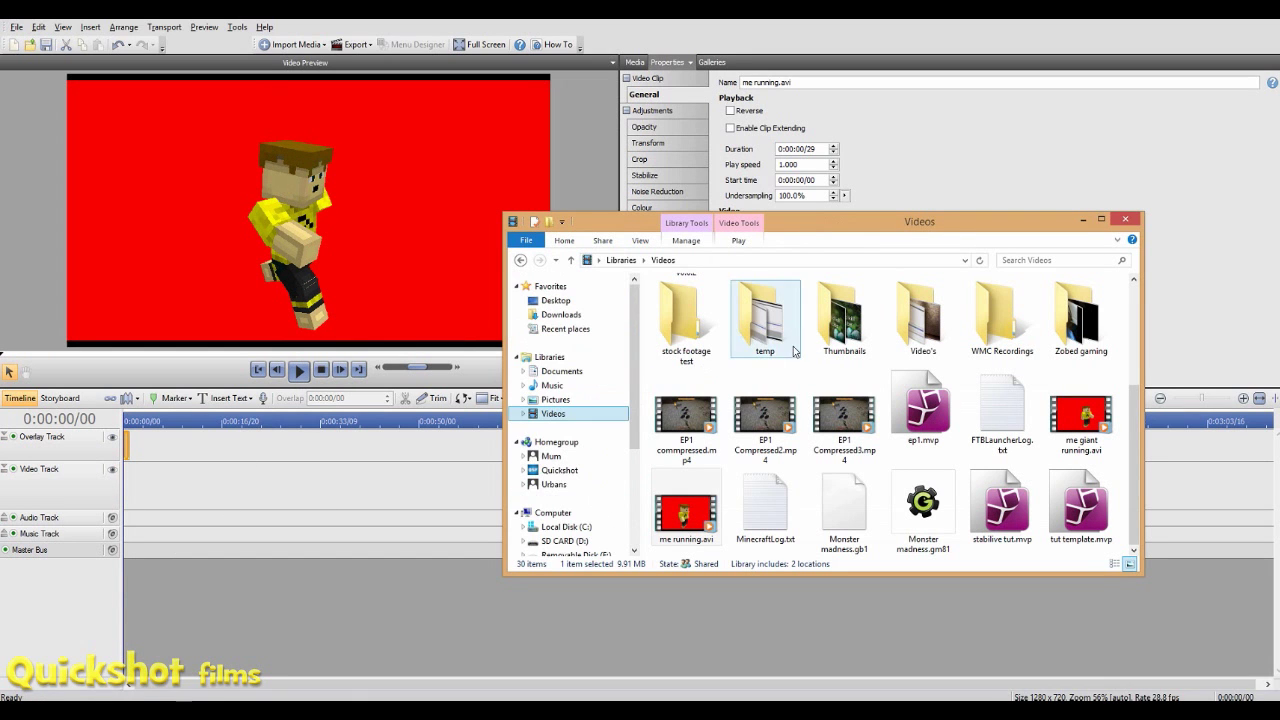
{"action": "scroll", "coordinate": [948, 400], "scroll_direction": "up", "scroll_amount": 3}
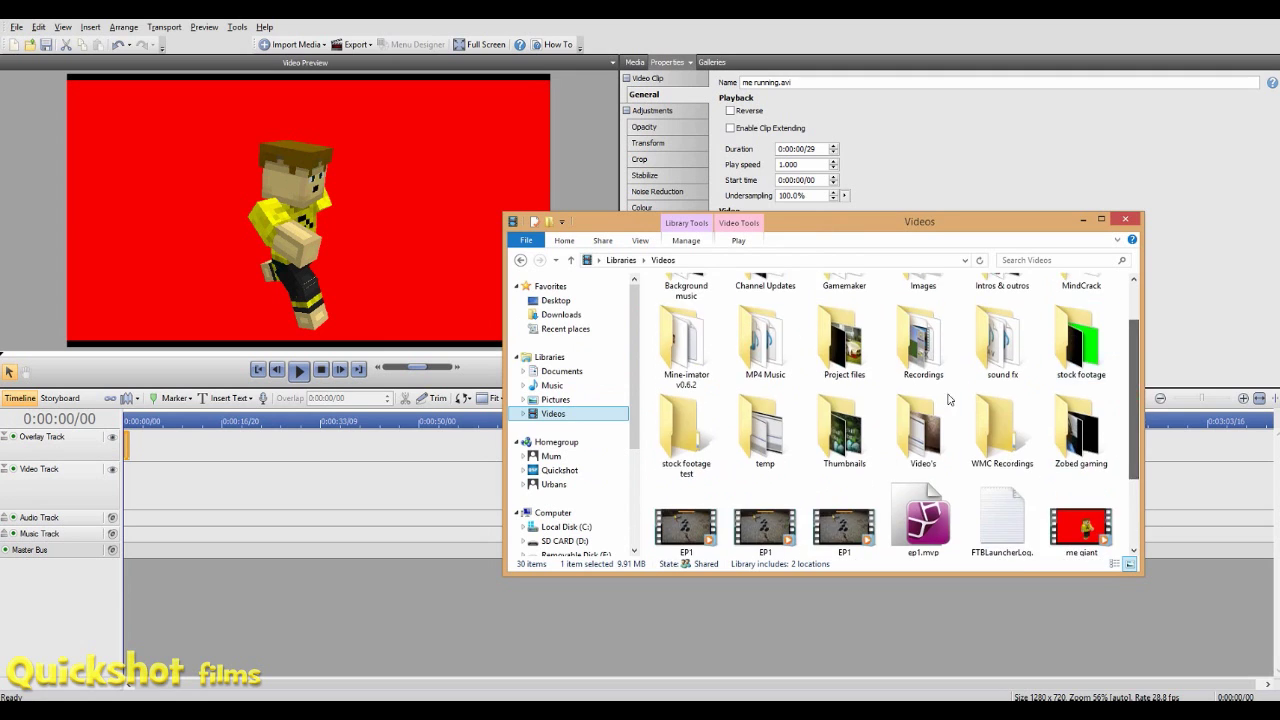
{"action": "left_click", "coordinate": [843, 428]}
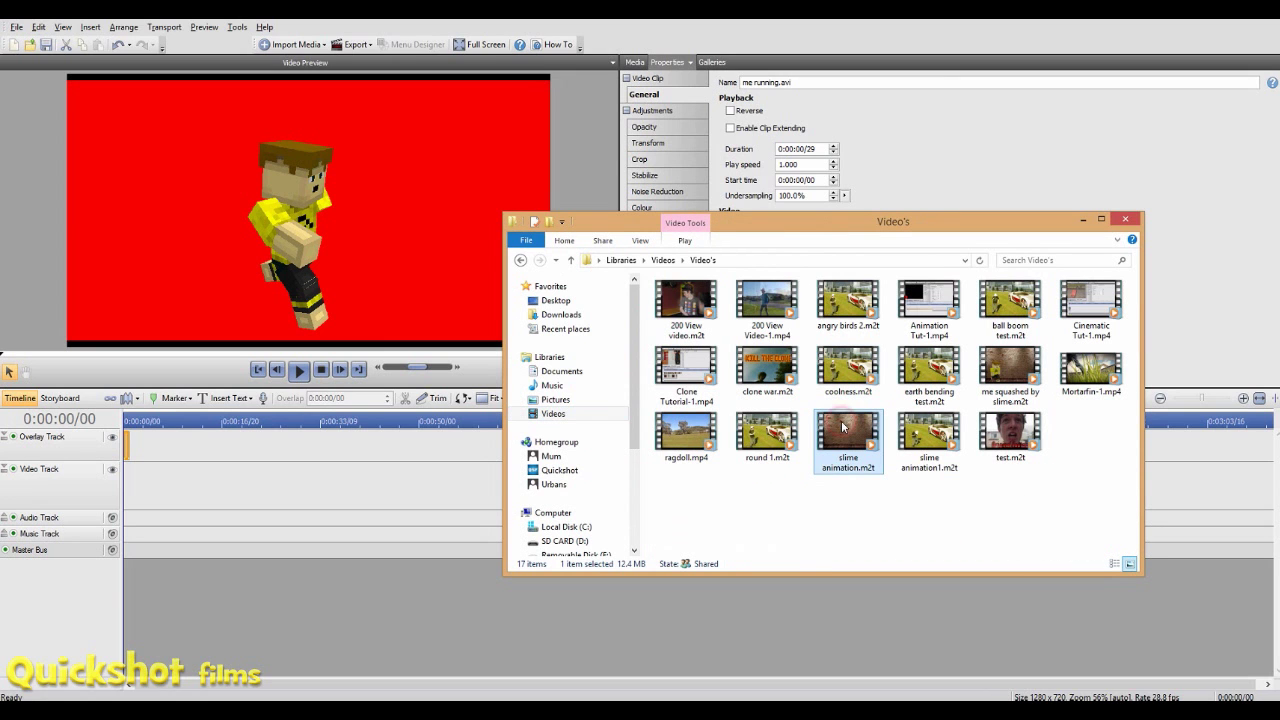
{"action": "left_click_drag", "start_coordinate": [994, 111], "coordinate": [998, 114]}
{"action": "left_click", "coordinate": [1133, 138]}
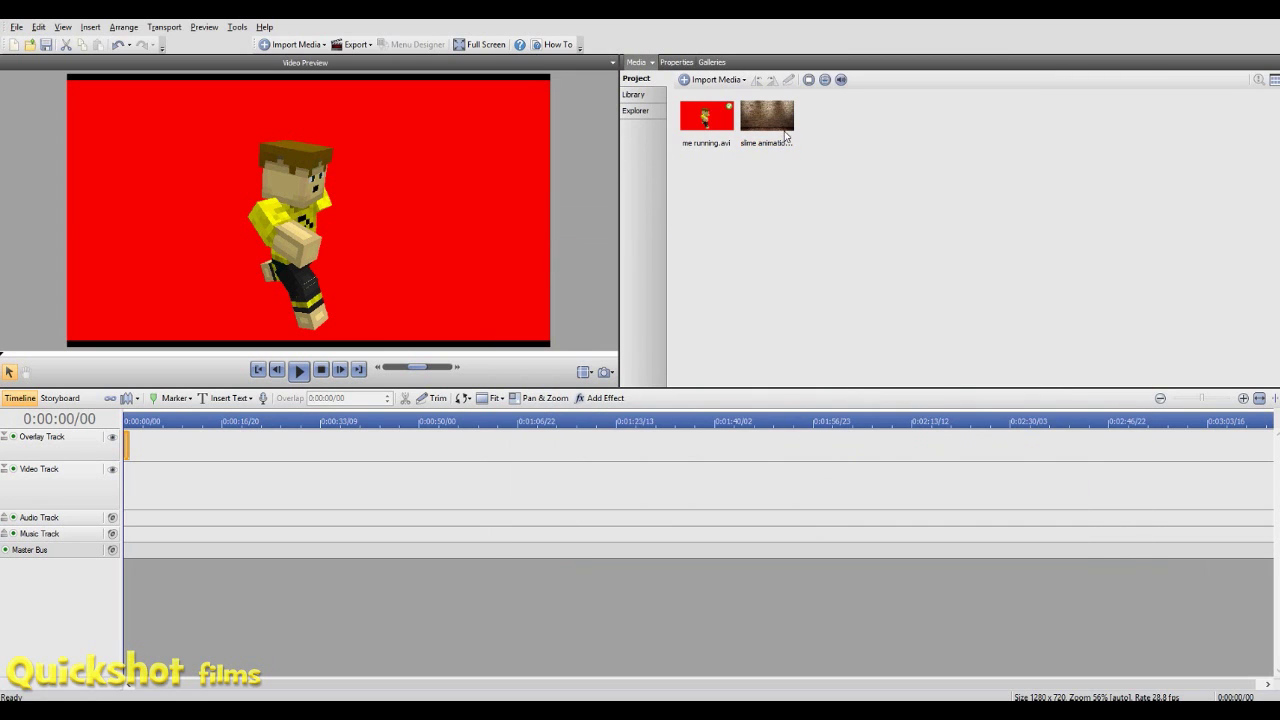
Place slime animation.m2t at the start of the Video Track, preview it under the character, and return to the start.
{"action": "left_click_drag", "start_coordinate": [780, 123], "coordinate": [84, 482]}
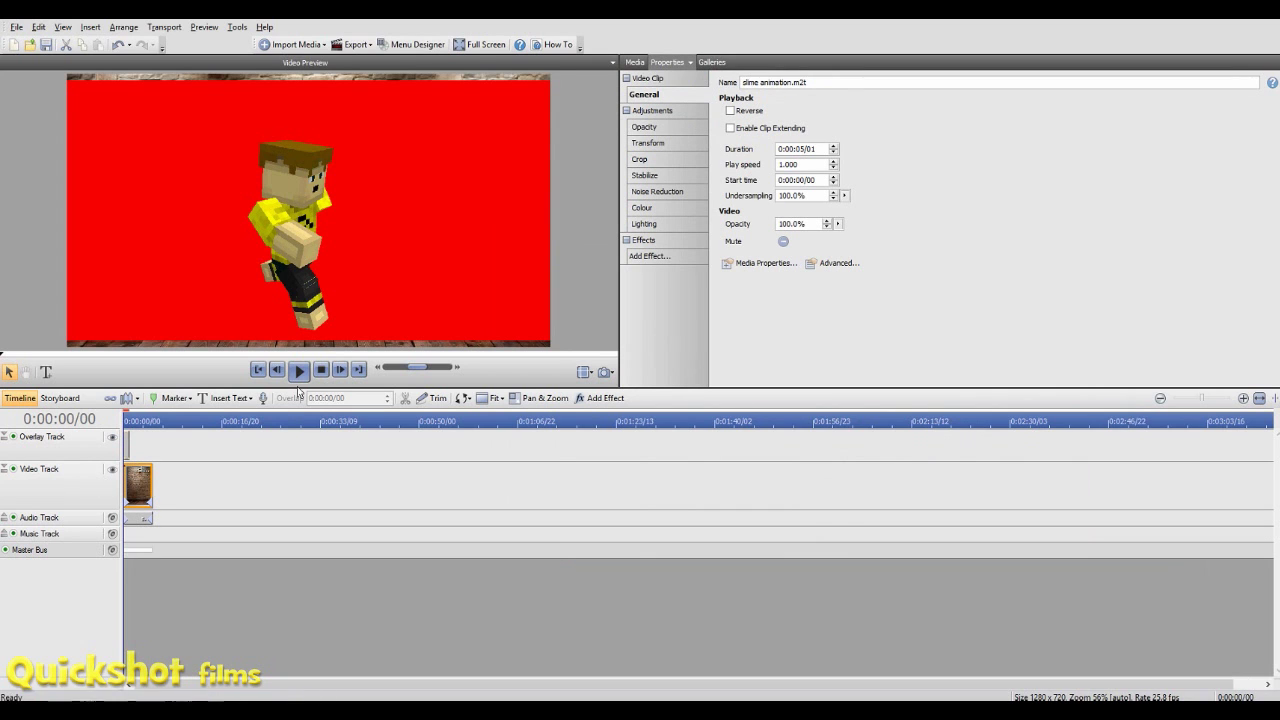
{"action": "left_click", "coordinate": [298, 371]}
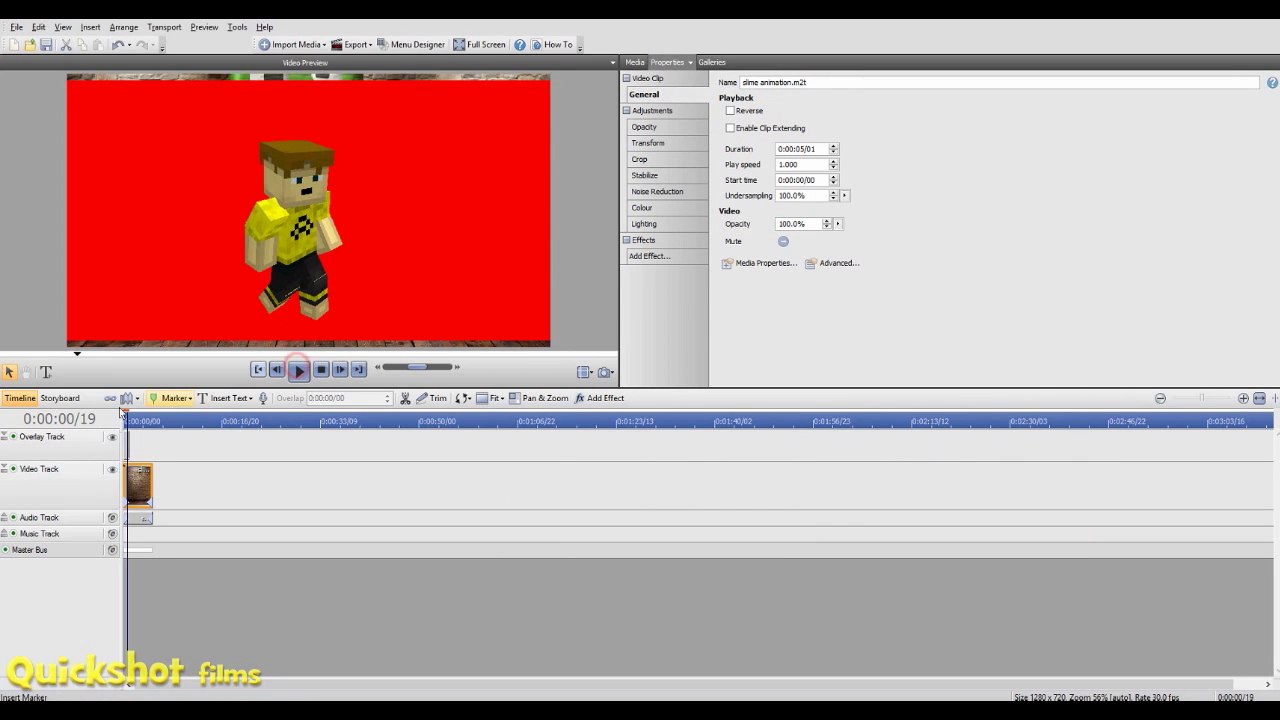
{"action": "left_click", "coordinate": [298, 371]}
{"action": "left_click", "coordinate": [257, 368]}
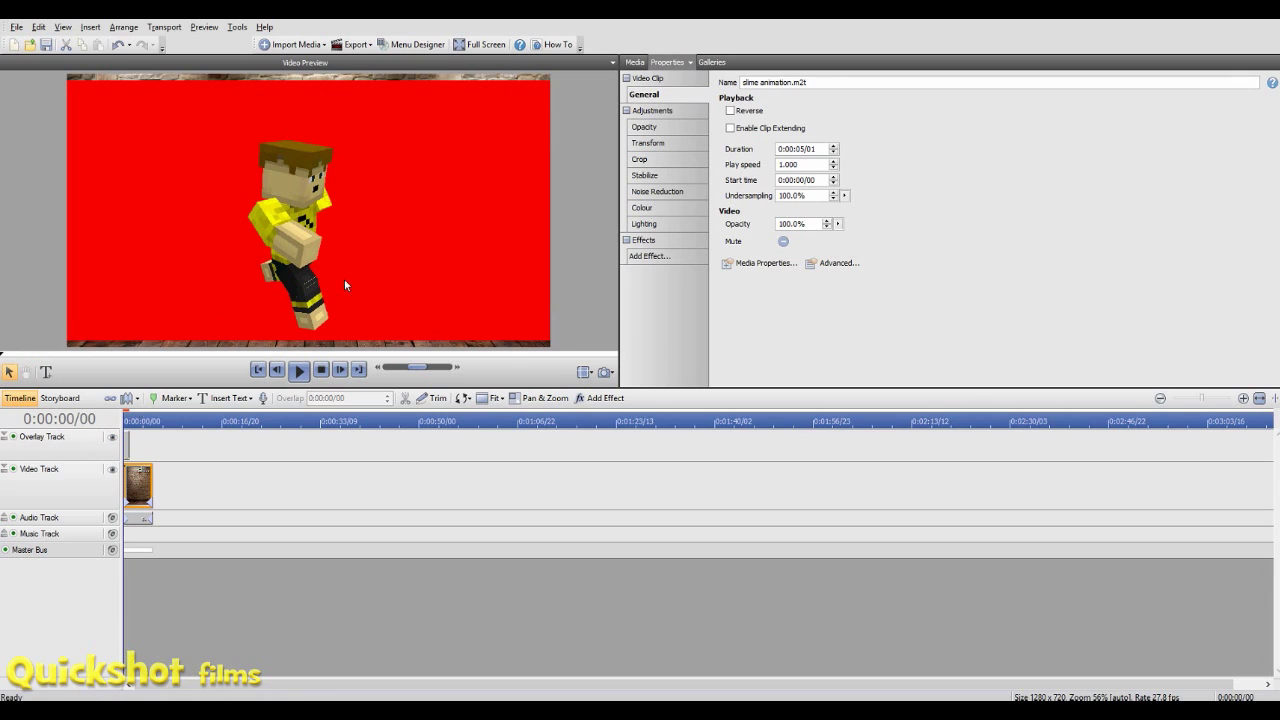
Add a Chroma Key effect to the Overlay Track, sample the red background as key colour, and set Low to 12.5% and High to 14.5%.
{"action": "left_click", "coordinate": [52, 449]}
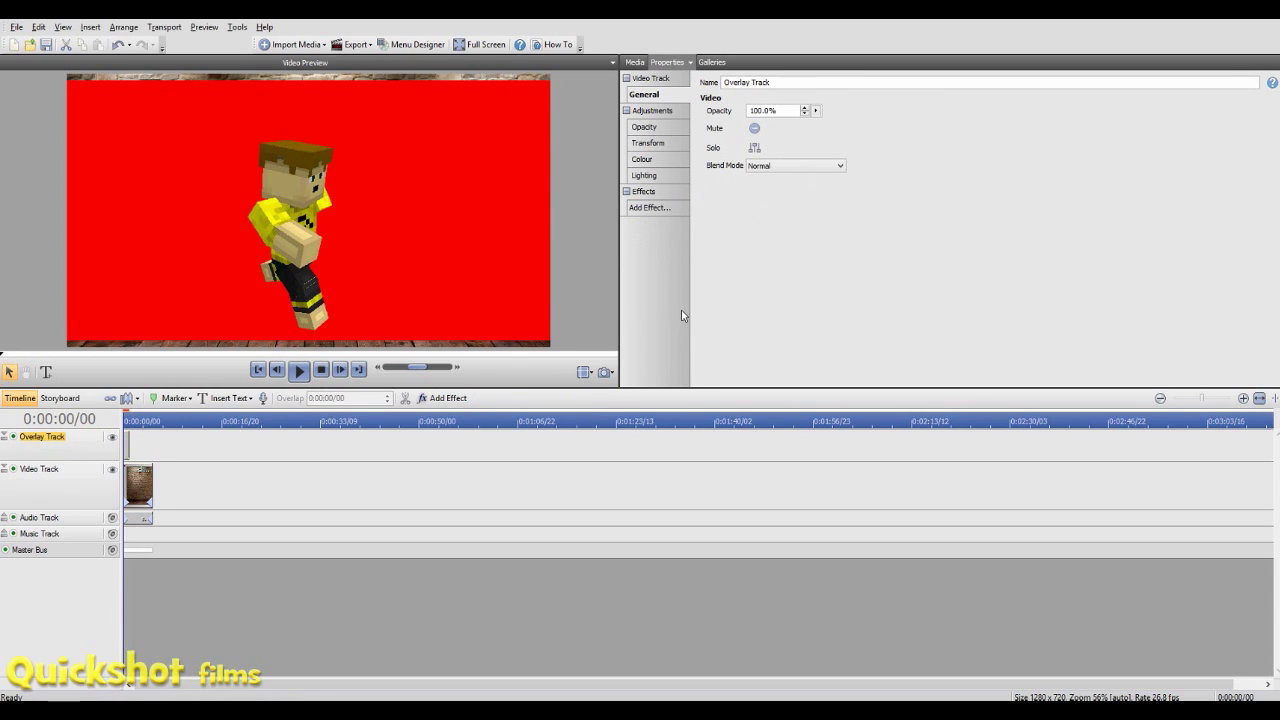
{"action": "left_click", "coordinate": [672, 208]}
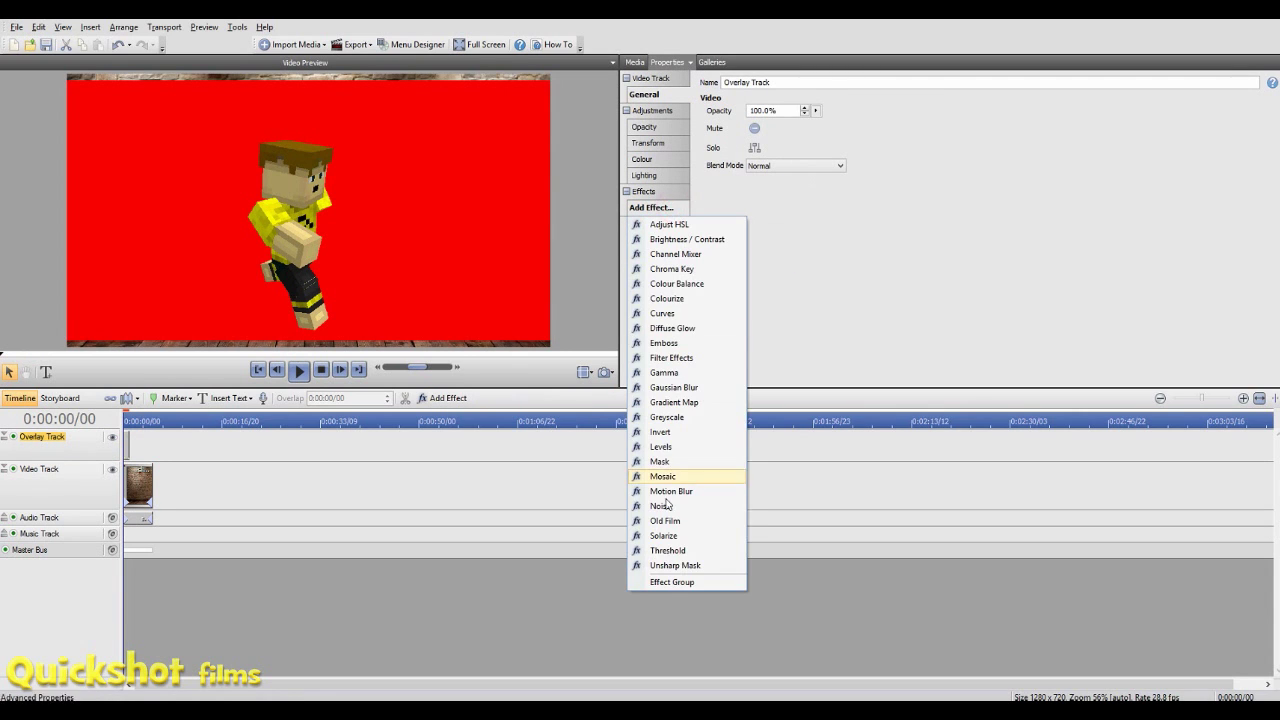
{"action": "left_click", "coordinate": [676, 270]}
{"action": "left_click_drag", "start_coordinate": [856, 141], "coordinate": [372, 183]}
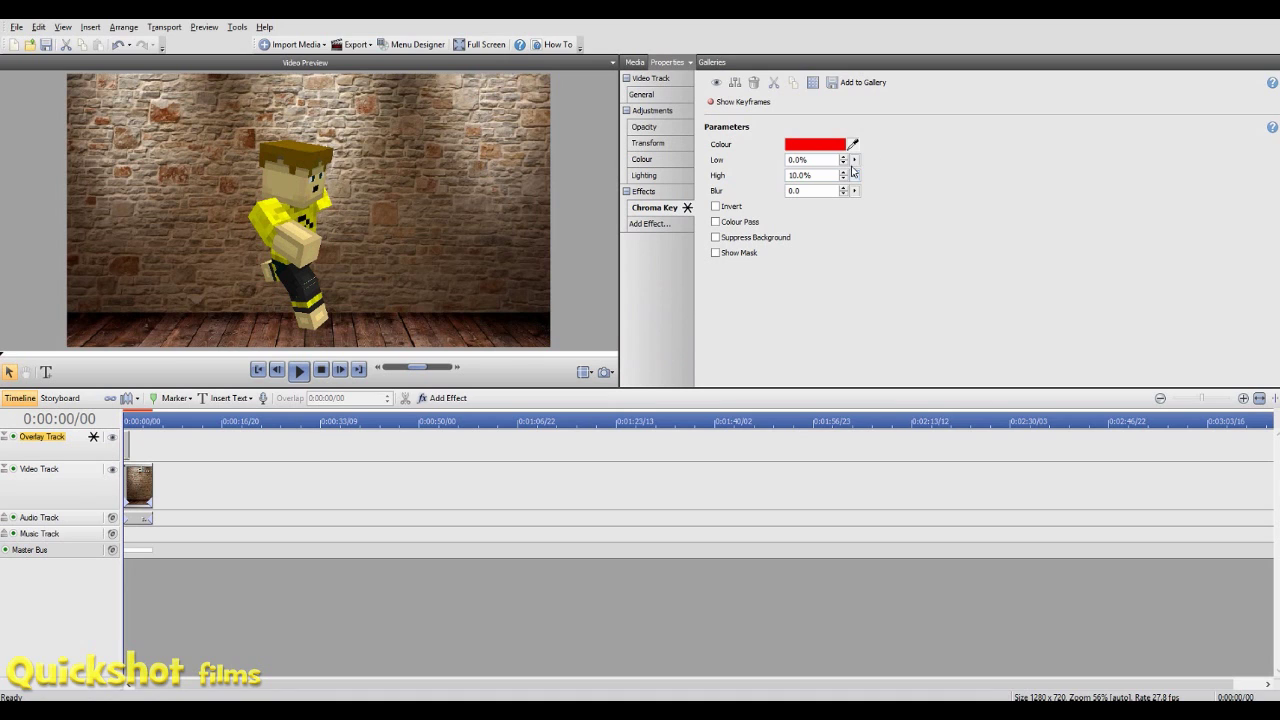
{"action": "left_click_drag", "start_coordinate": [857, 162], "coordinate": [866, 192]}
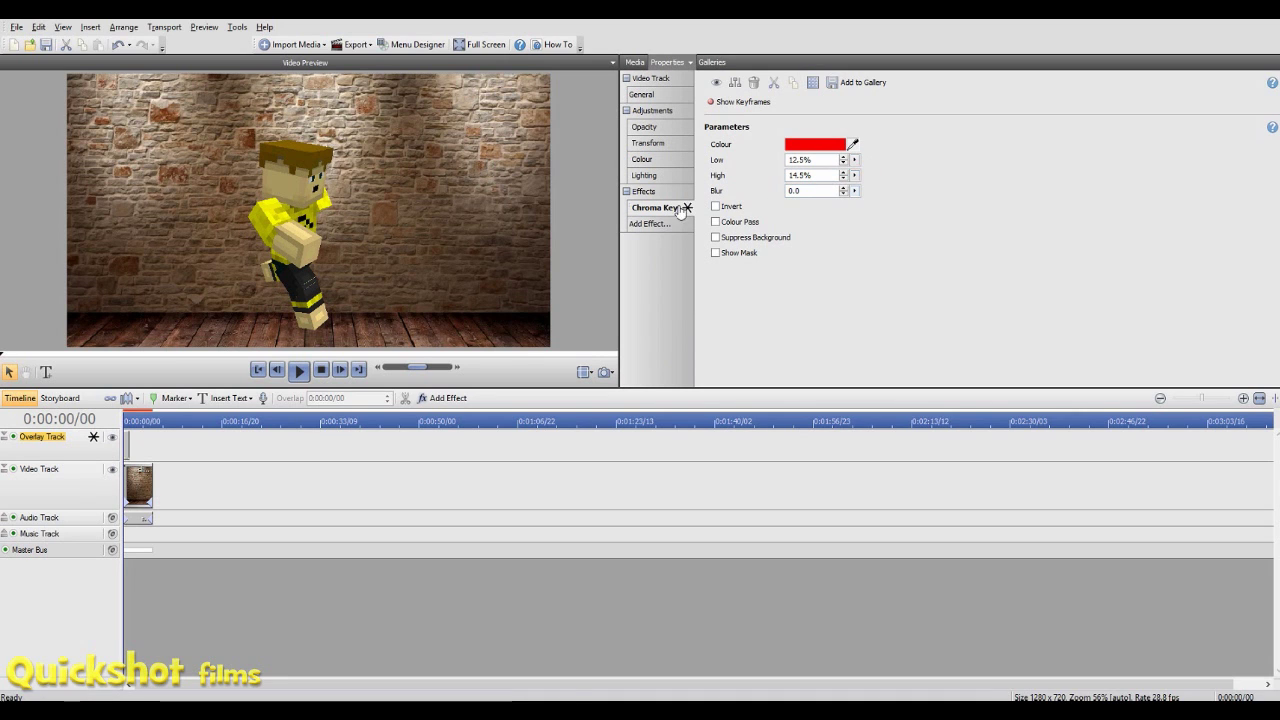
Inspect the keyed character against the brick wall footage and play the preview.
{"action": "scroll", "coordinate": [378, 189], "scroll_direction": "down", "scroll_amount": 1}
{"action": "scroll", "coordinate": [356, 210], "scroll_direction": "up", "scroll_amount": 2}
{"action": "scroll", "coordinate": [356, 210], "scroll_direction": "down", "scroll_amount": 3}
{"action": "scroll", "coordinate": [356, 210], "scroll_direction": "up", "scroll_amount": 2}
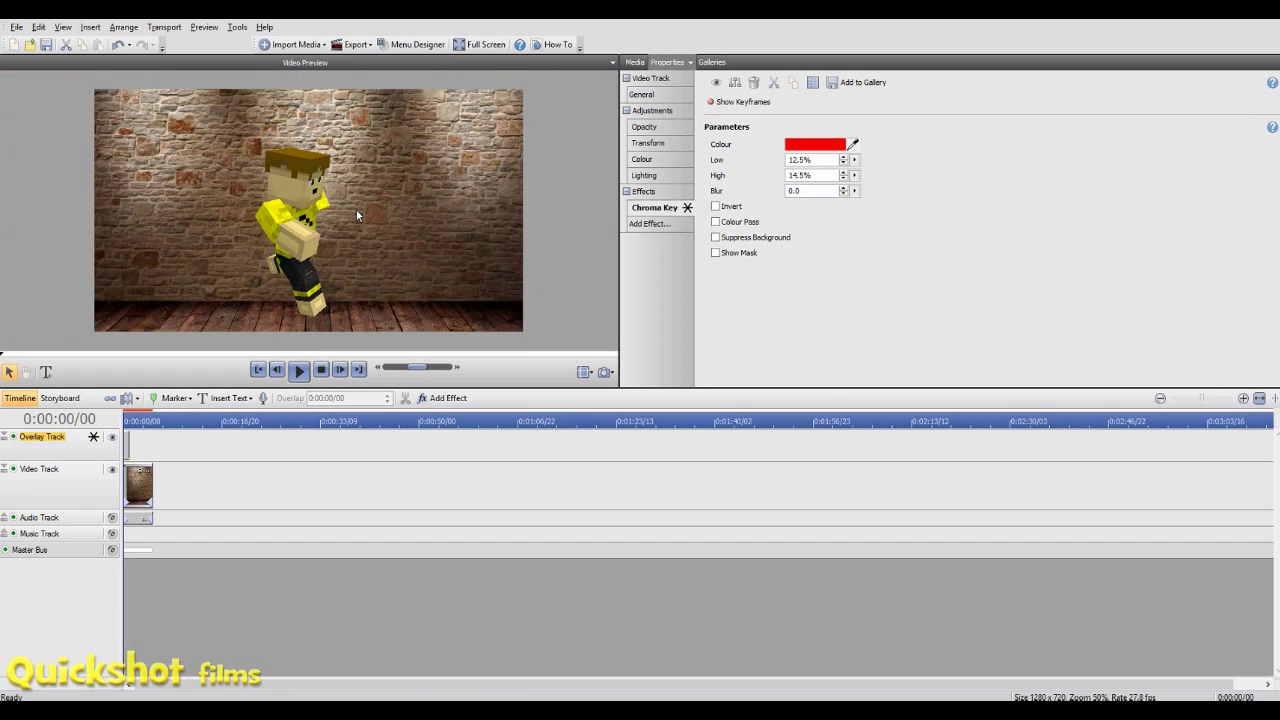
{"action": "left_click", "coordinate": [298, 369]}
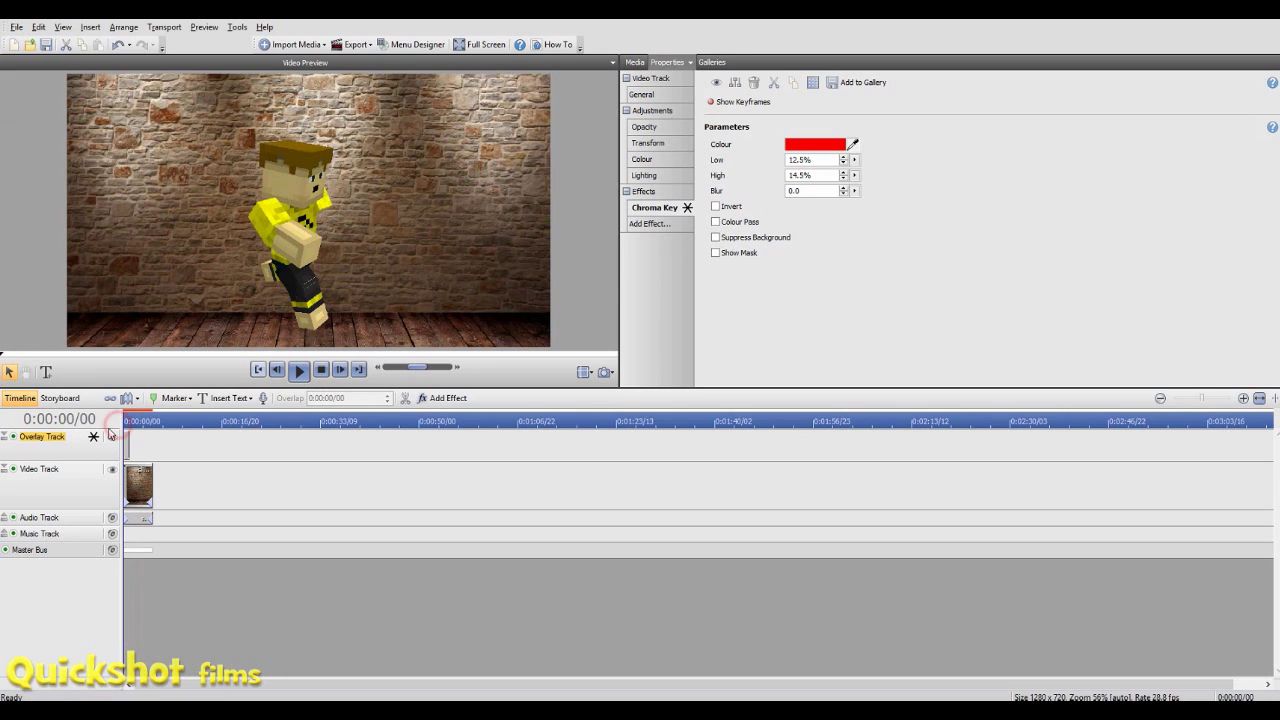
Show the Transform keyframes of the me running.avi overlay clip and add a keyframe at its end, 0:00:00/29.
{"action": "left_click", "coordinate": [145, 475]}
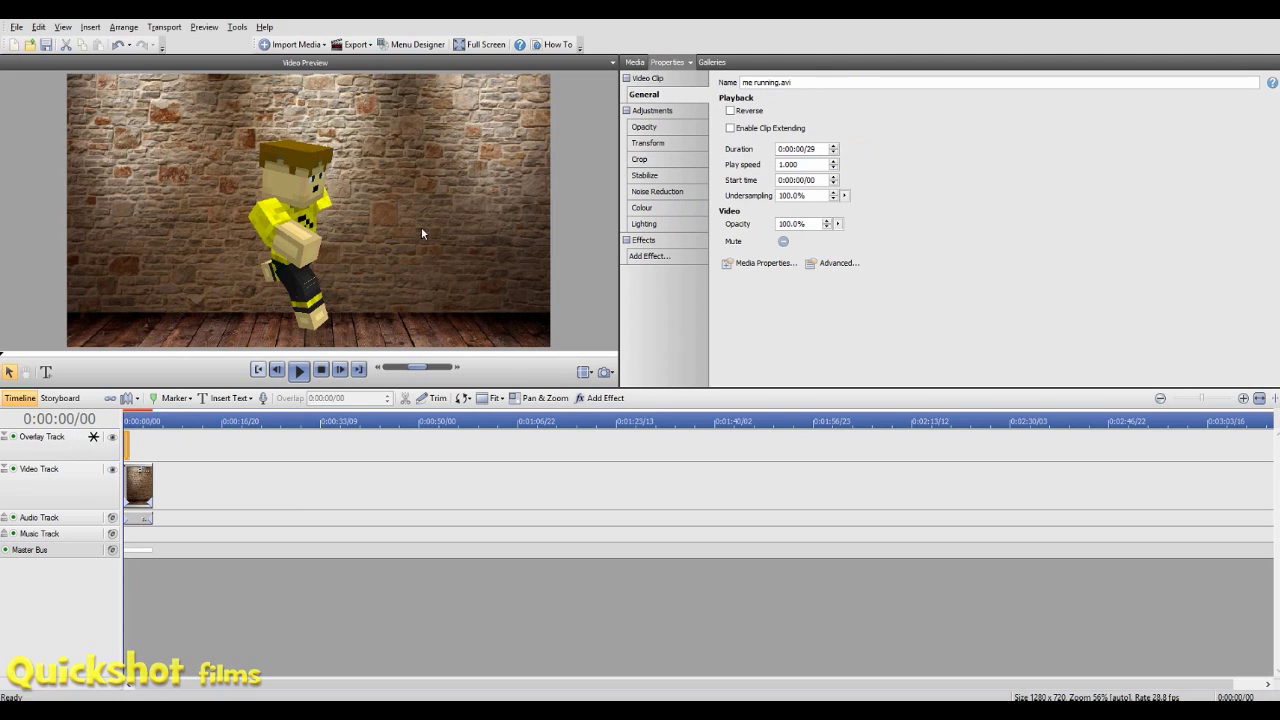
{"action": "left_click", "coordinate": [648, 143]}
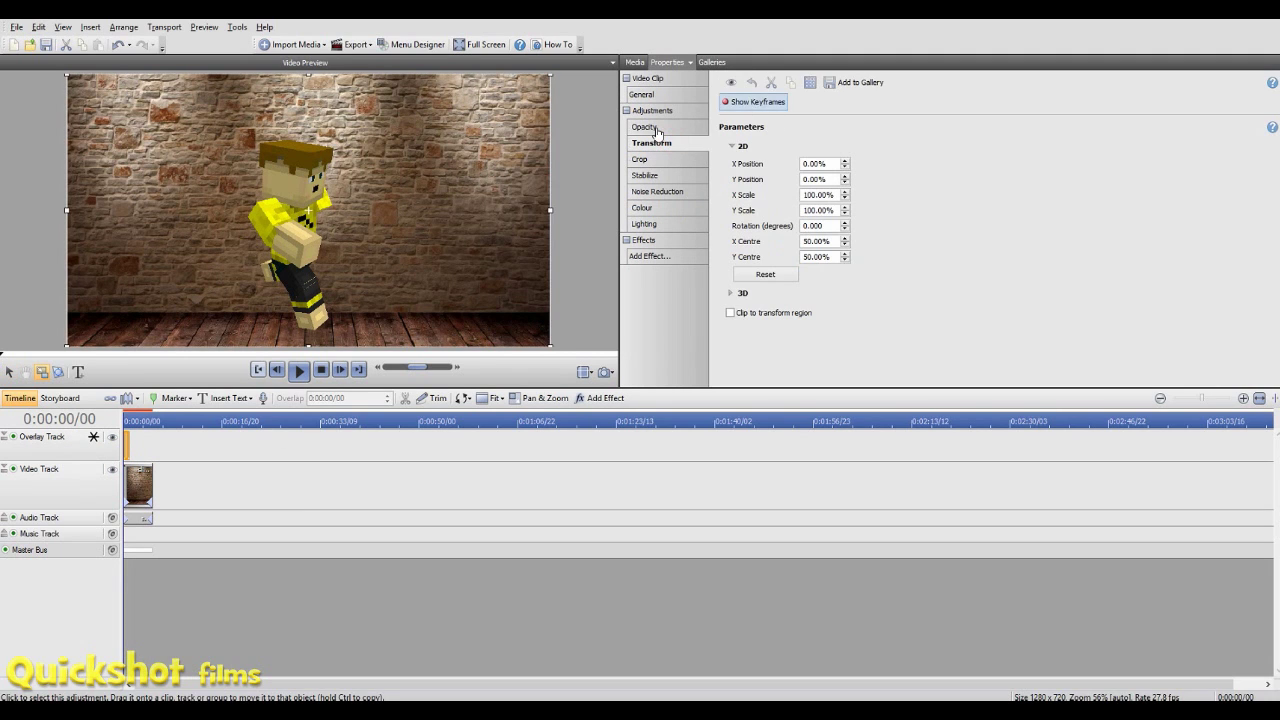
{"action": "left_click", "coordinate": [760, 102]}
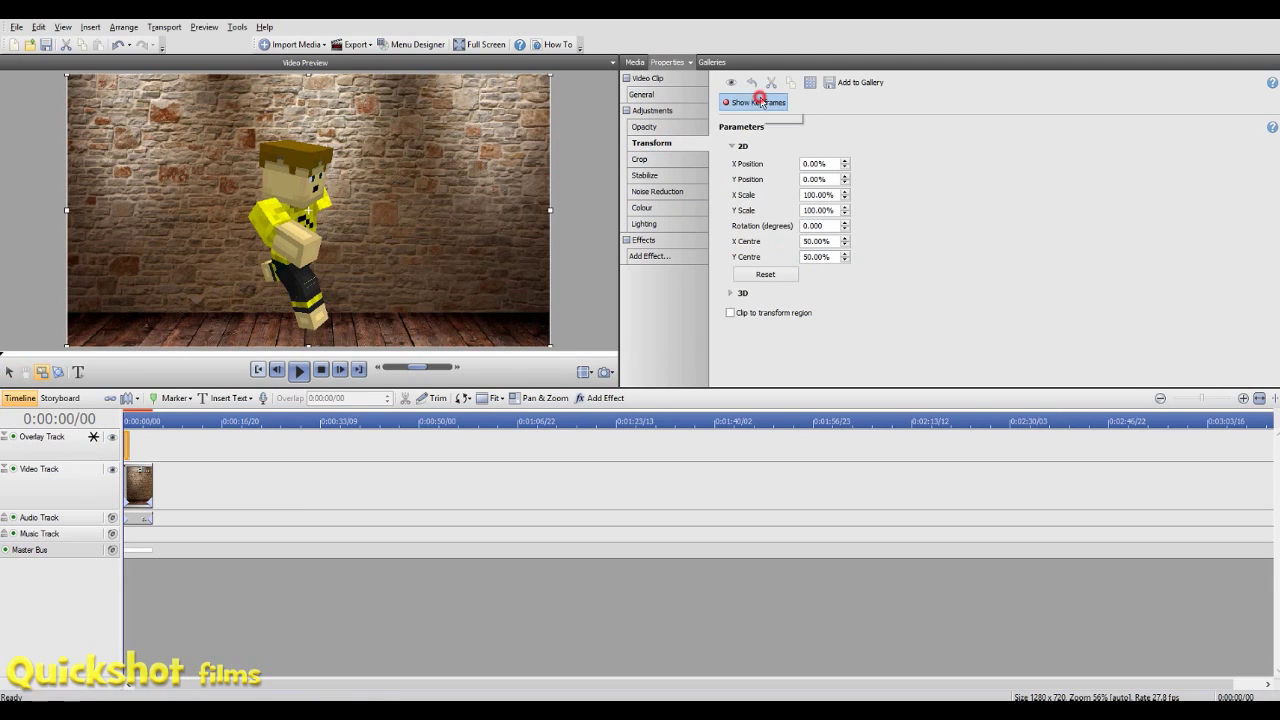
{"action": "left_click", "coordinate": [1258, 399]}
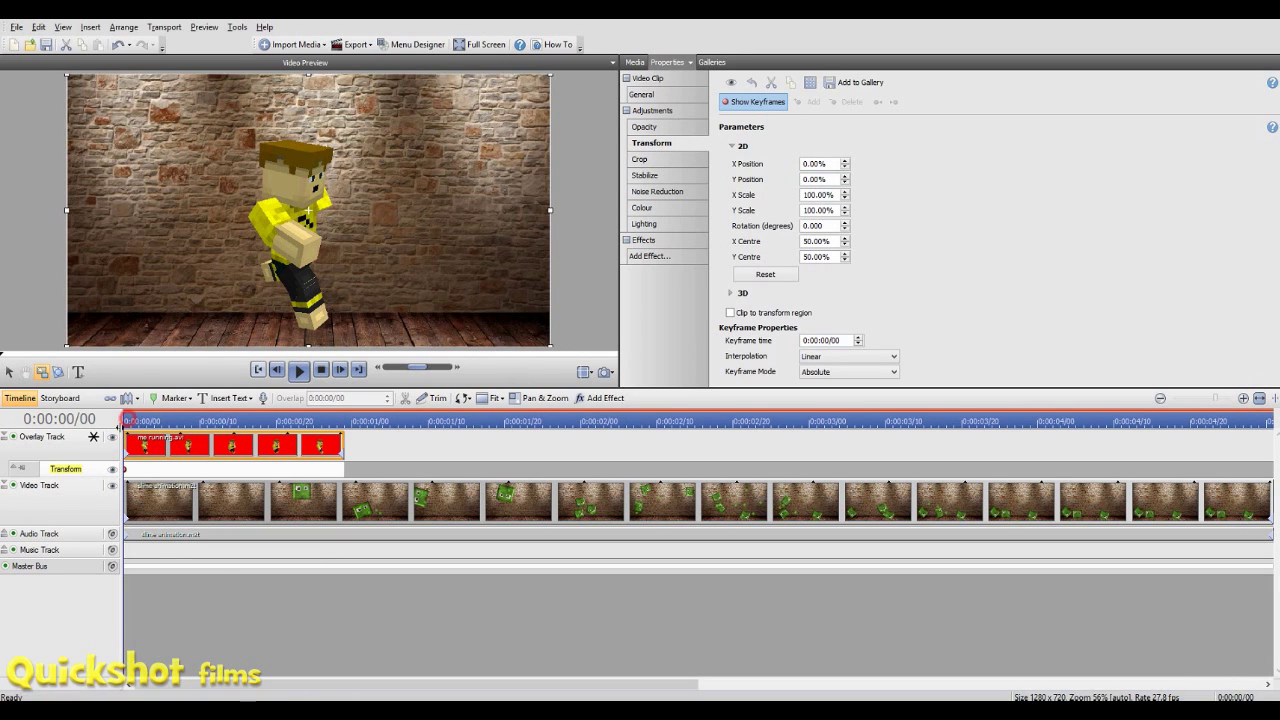
{"action": "left_click_drag", "start_coordinate": [128, 418], "coordinate": [89, 437]}
{"action": "left_click", "coordinate": [343, 468]}
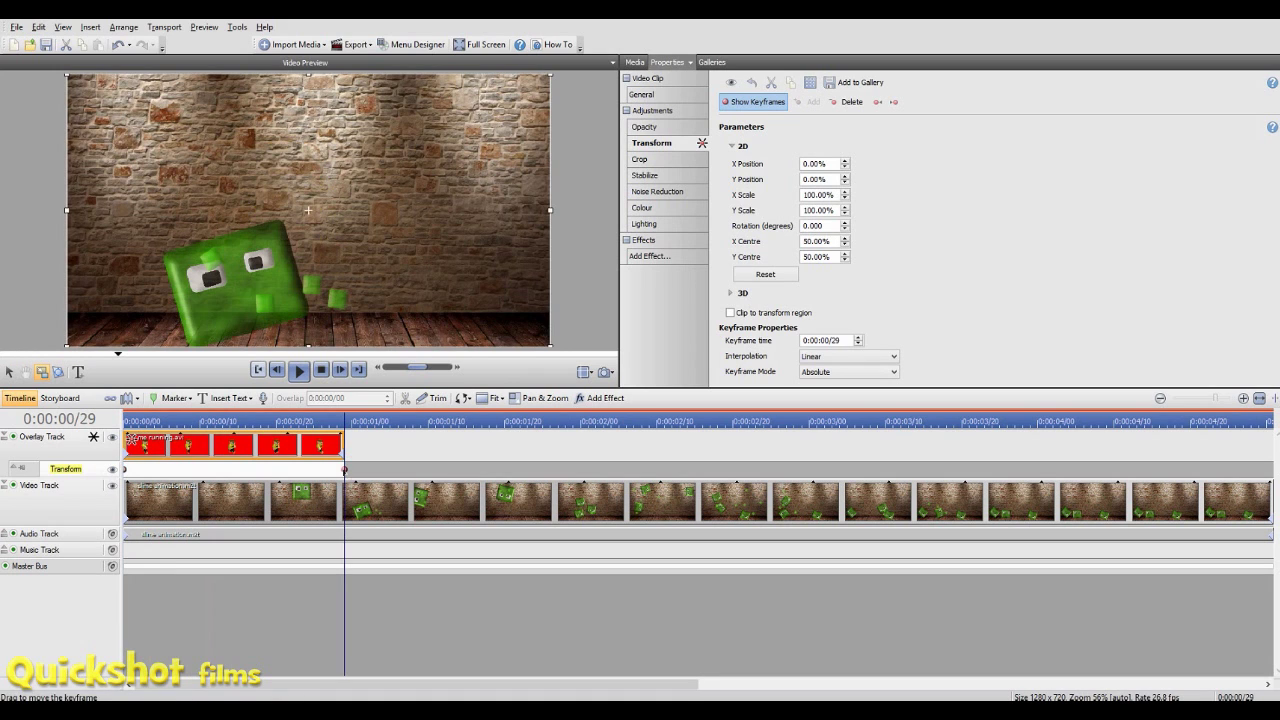
At the starting Transform keyframe, scale the character to about 62.75% and position it at about X -35.11%, Y 18.87%.
{"action": "left_click", "coordinate": [124, 468]}
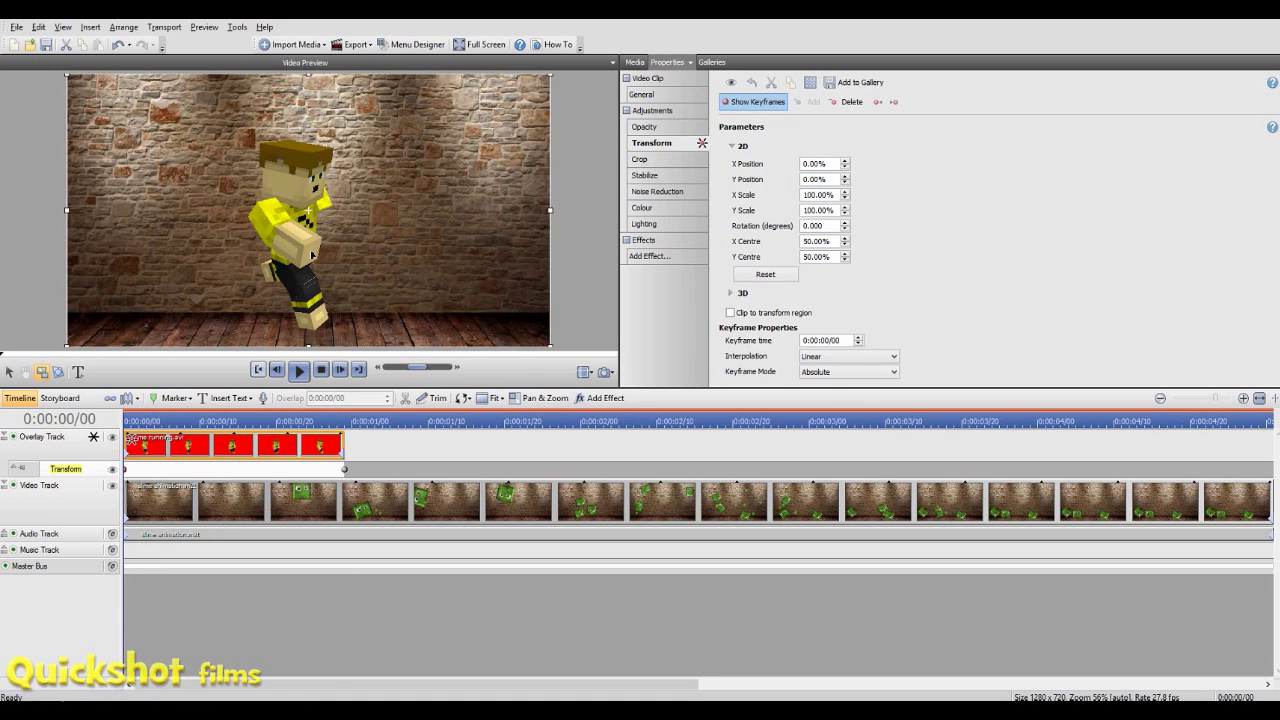
{"action": "left_click_drag", "start_coordinate": [294, 214], "coordinate": [186, 247]}
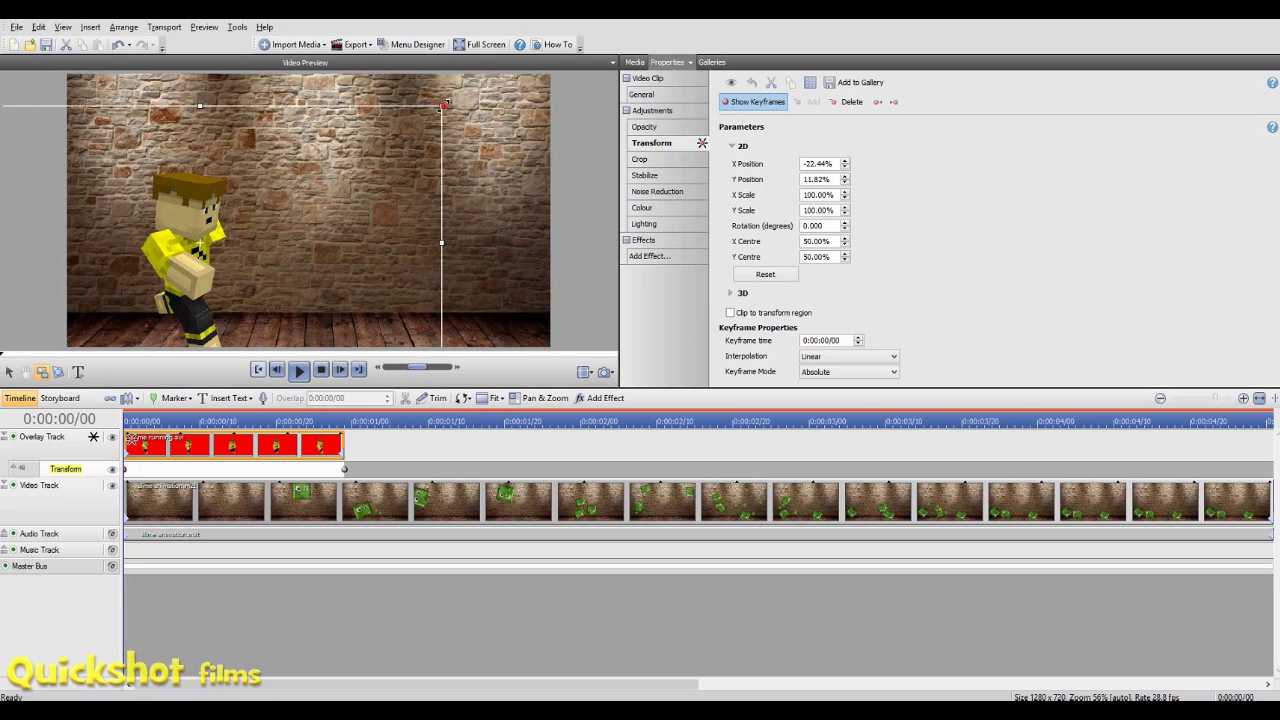
{"action": "left_click_drag", "start_coordinate": [443, 104], "coordinate": [290, 286]}
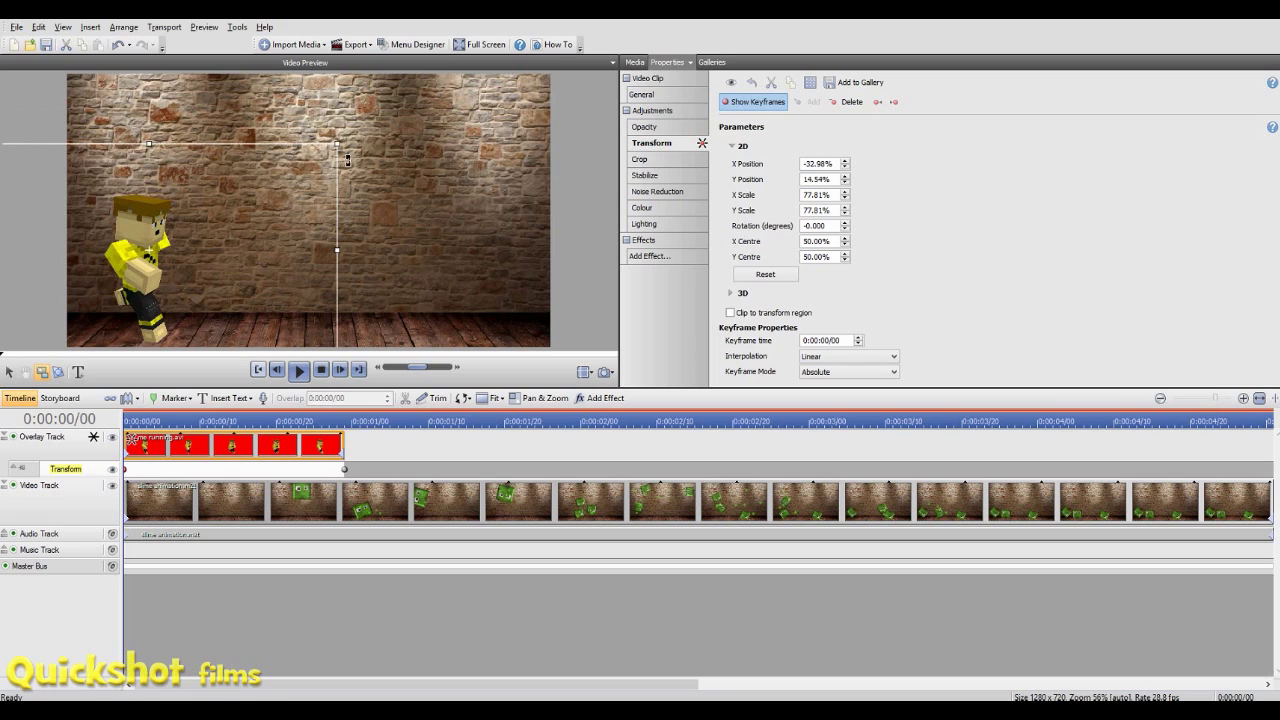
{"action": "left_click_drag", "start_coordinate": [337, 143], "coordinate": [290, 170]}
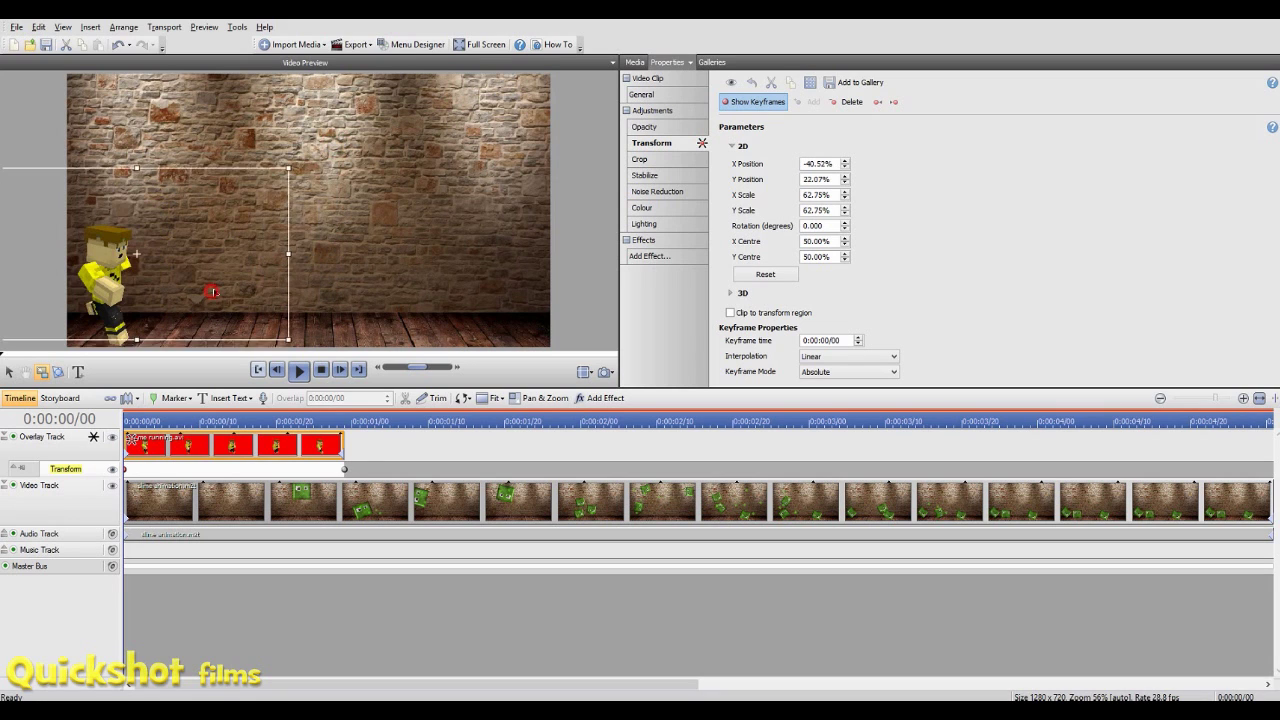
{"action": "left_click_drag", "start_coordinate": [216, 294], "coordinate": [219, 300]}
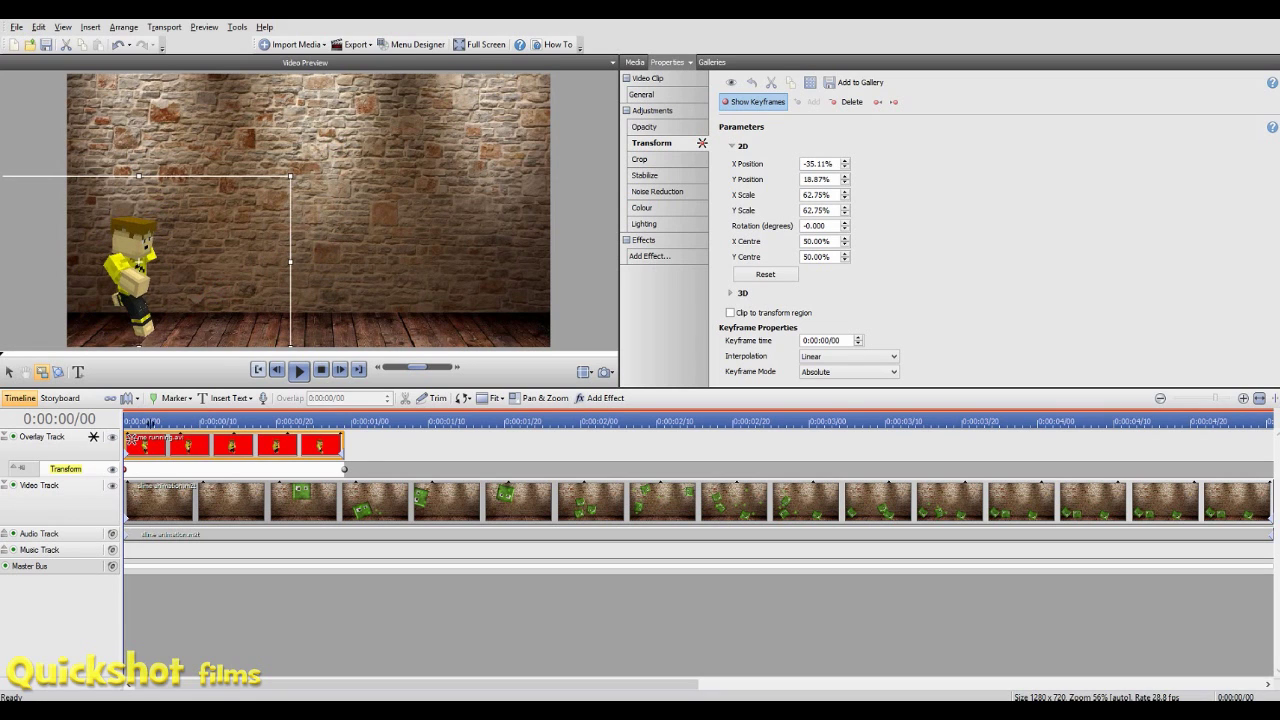
At the 0:00:00/29 Transform keyframe, scale the character to about 73.12% and position it at about X 1.38%, Y 17.88%.
{"action": "key", "text": "space"}
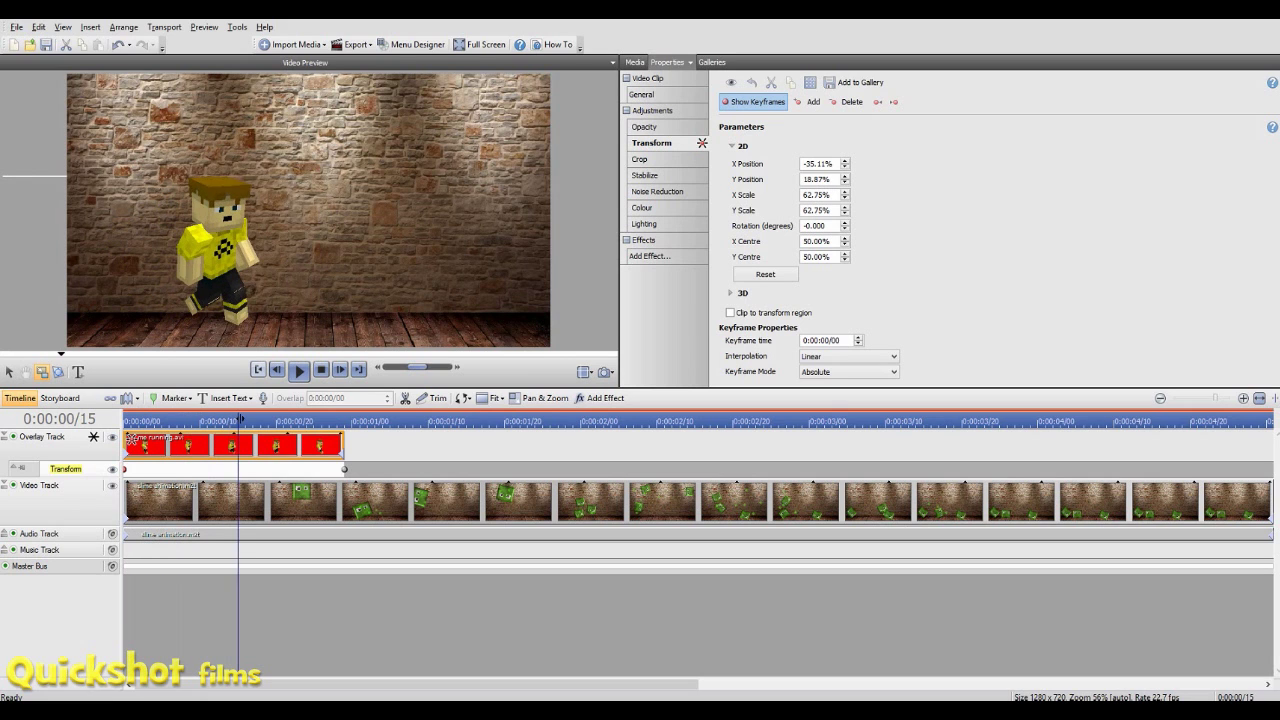
{"action": "left_click_drag", "start_coordinate": [240, 419], "coordinate": [307, 420]}
{"action": "left_click", "coordinate": [345, 469]}
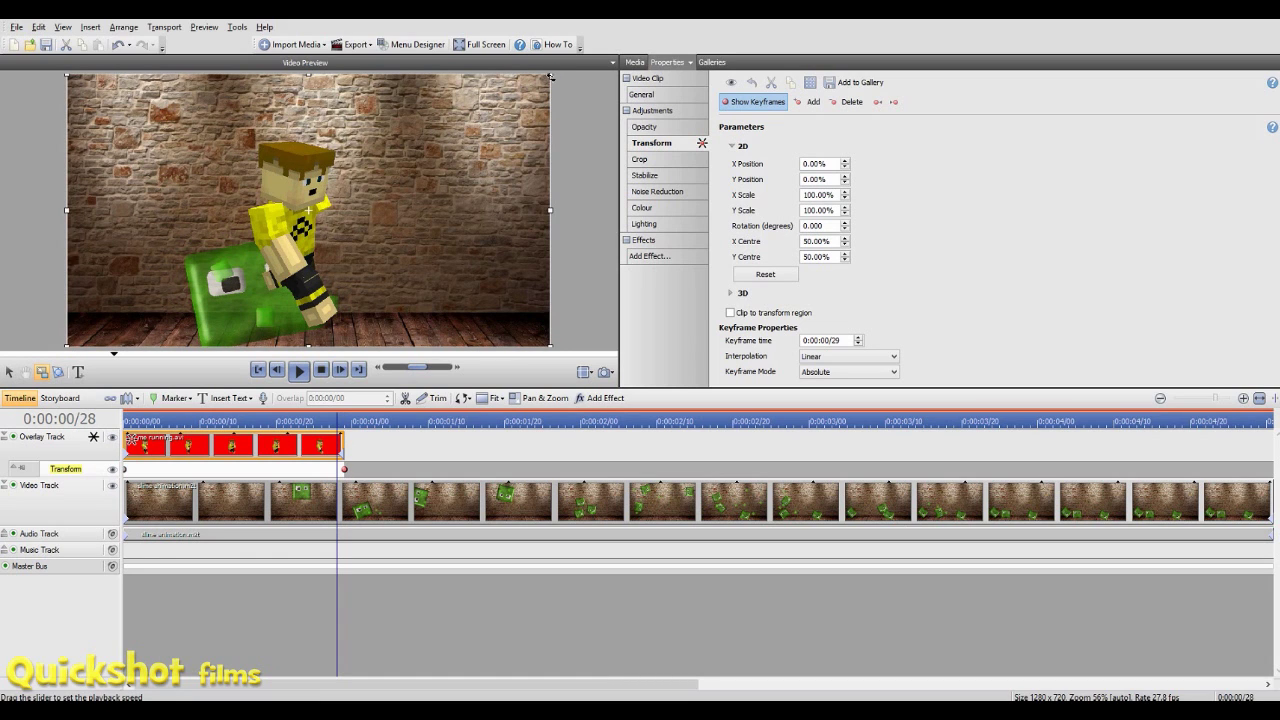
{"action": "left_click_drag", "start_coordinate": [368, 271], "coordinate": [326, 288]}
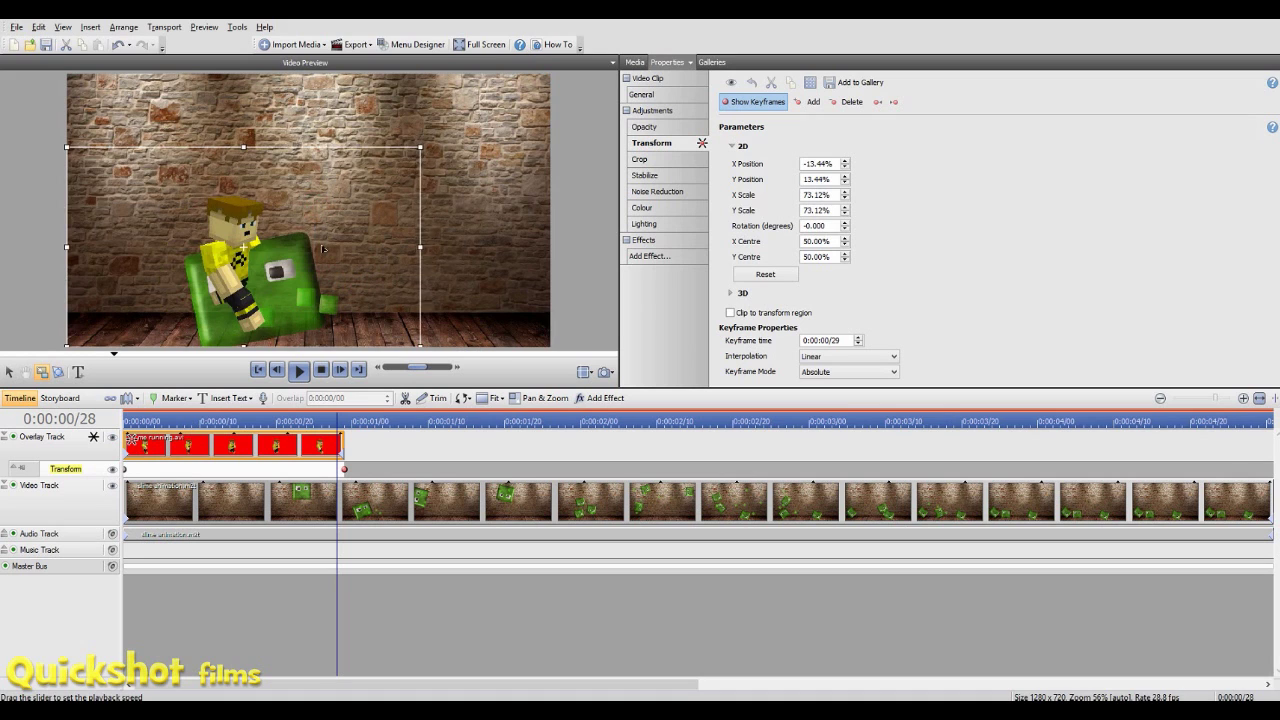
{"action": "left_click_drag", "start_coordinate": [327, 291], "coordinate": [350, 294]}
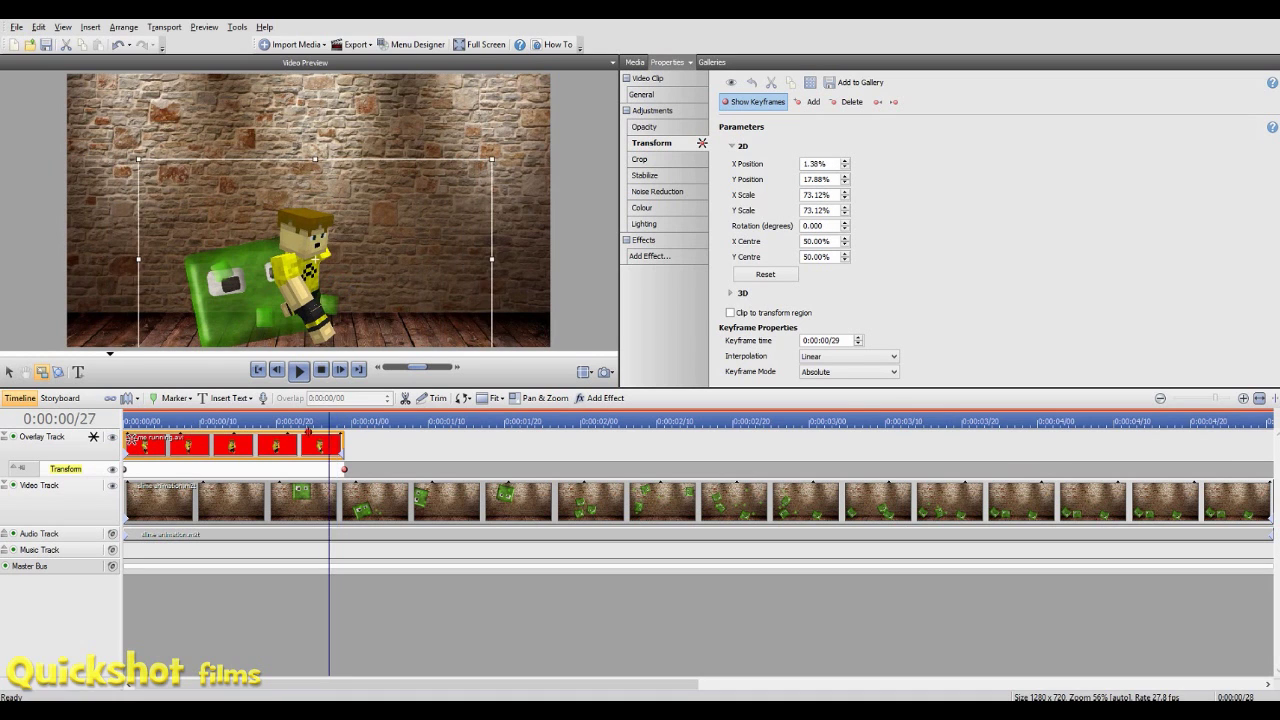
Replay the timeline from the start several times to check the character's run across the floor against the falling slime.
{"action": "left_click_drag", "start_coordinate": [308, 432], "coordinate": [112, 452]}
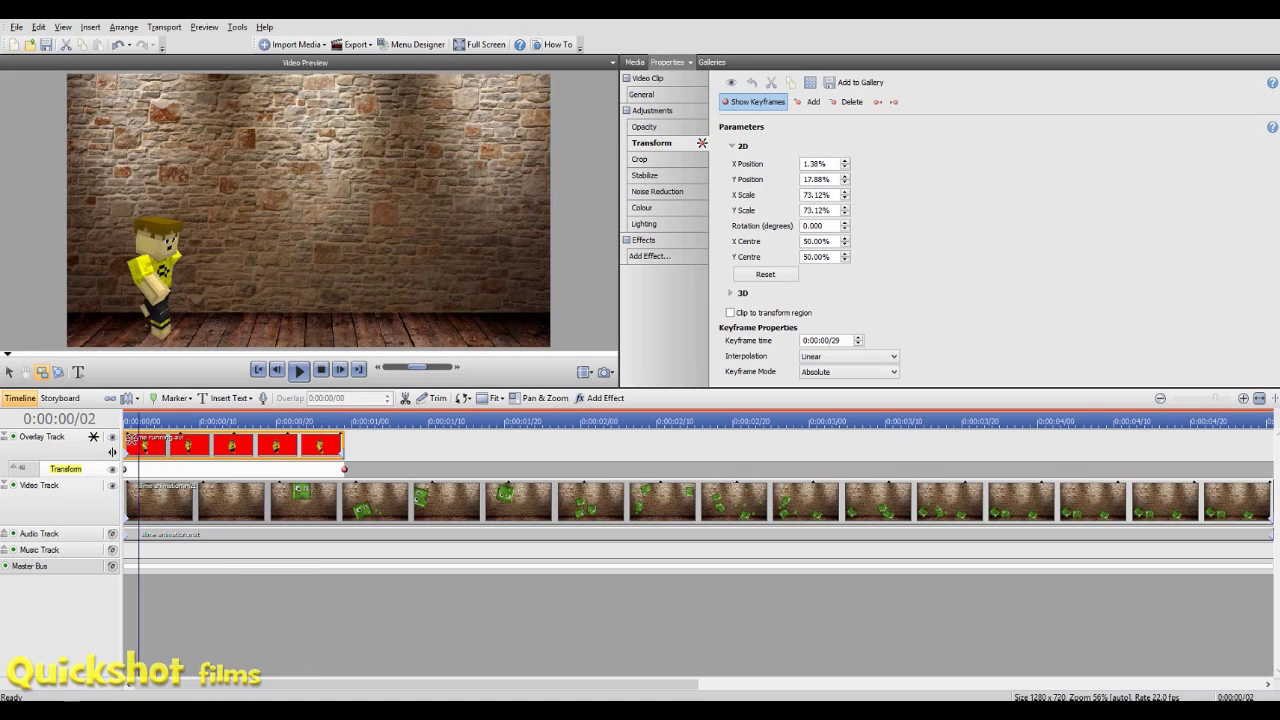
{"action": "left_click", "coordinate": [300, 372]}
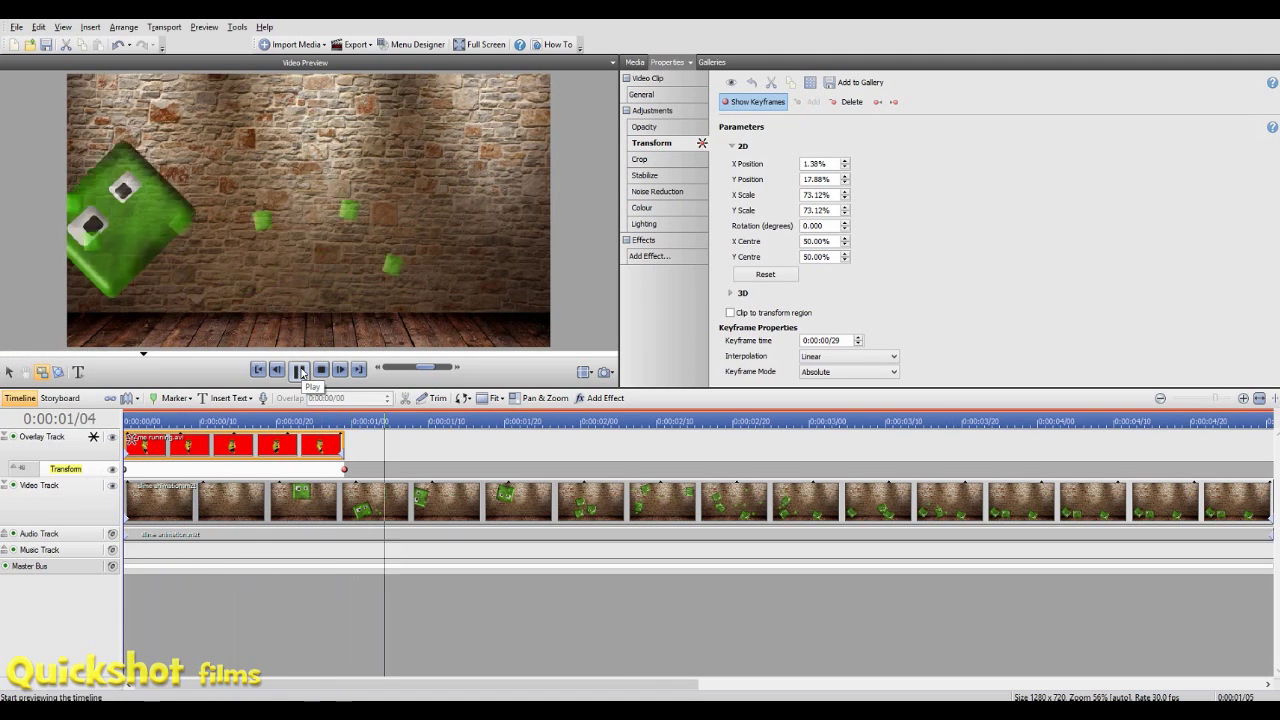
{"action": "left_click", "coordinate": [259, 371]}
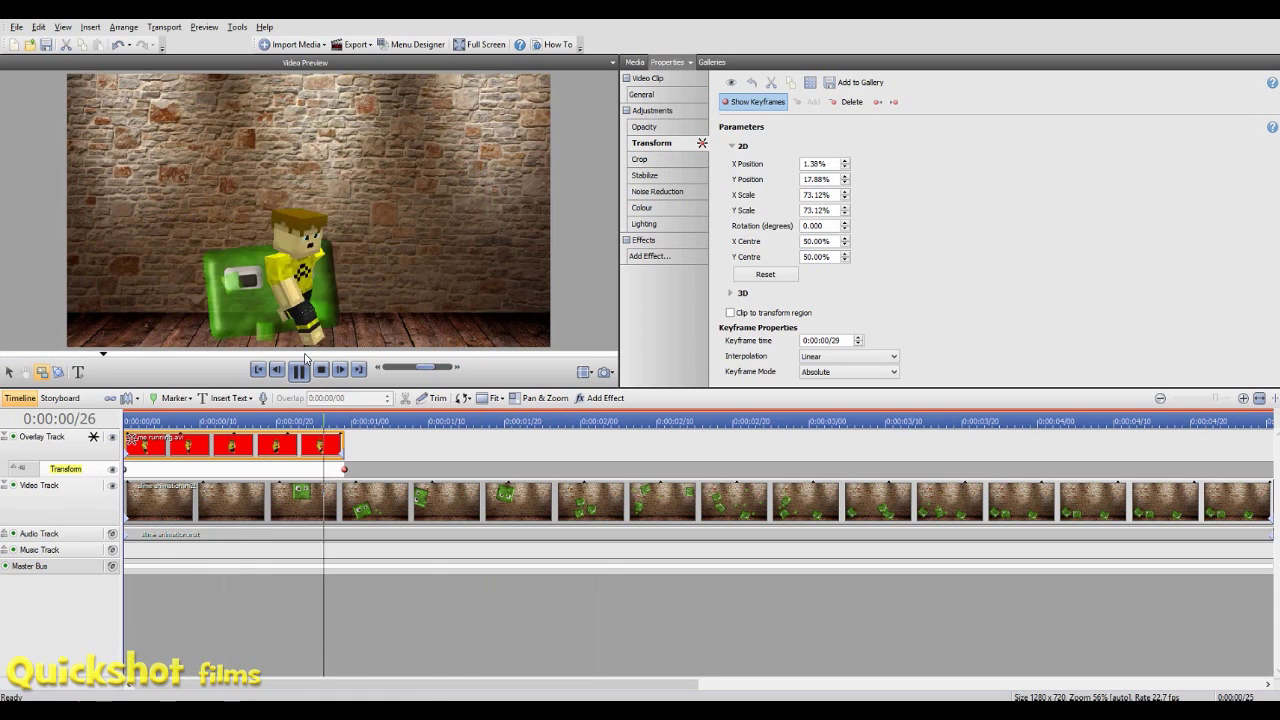
{"action": "left_click", "coordinate": [259, 371]}
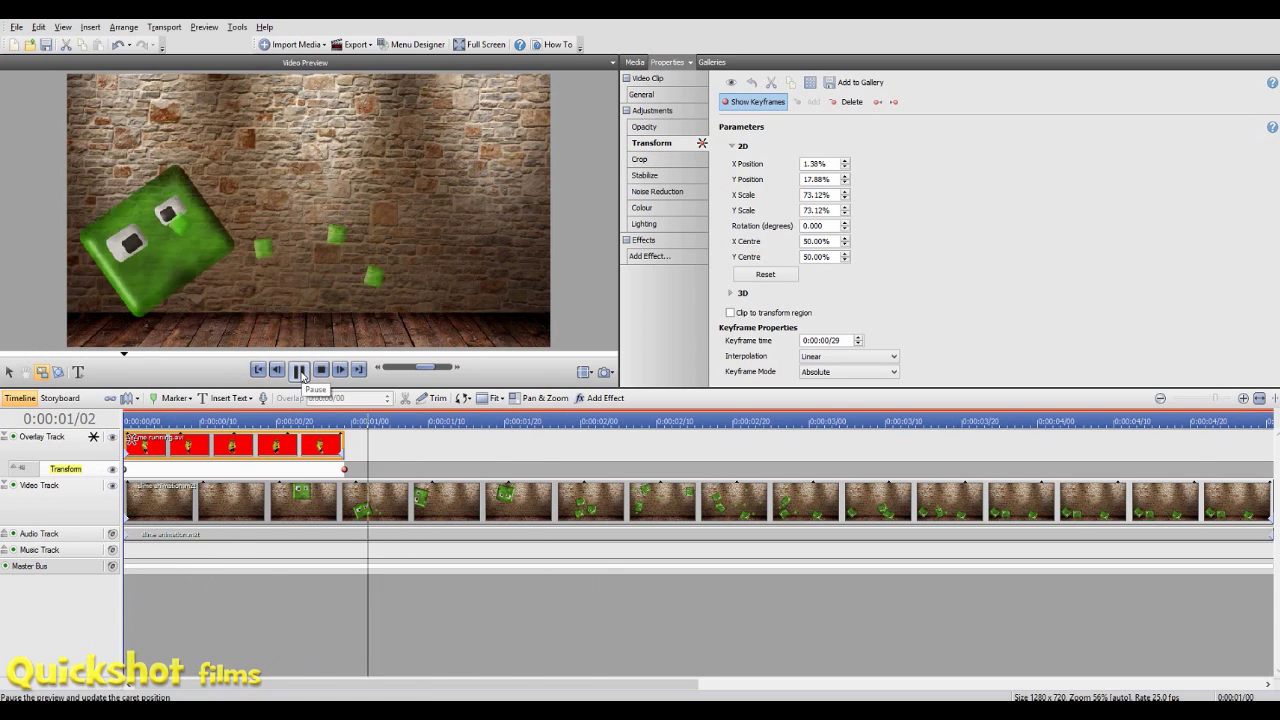
{"action": "left_click", "coordinate": [259, 371]}
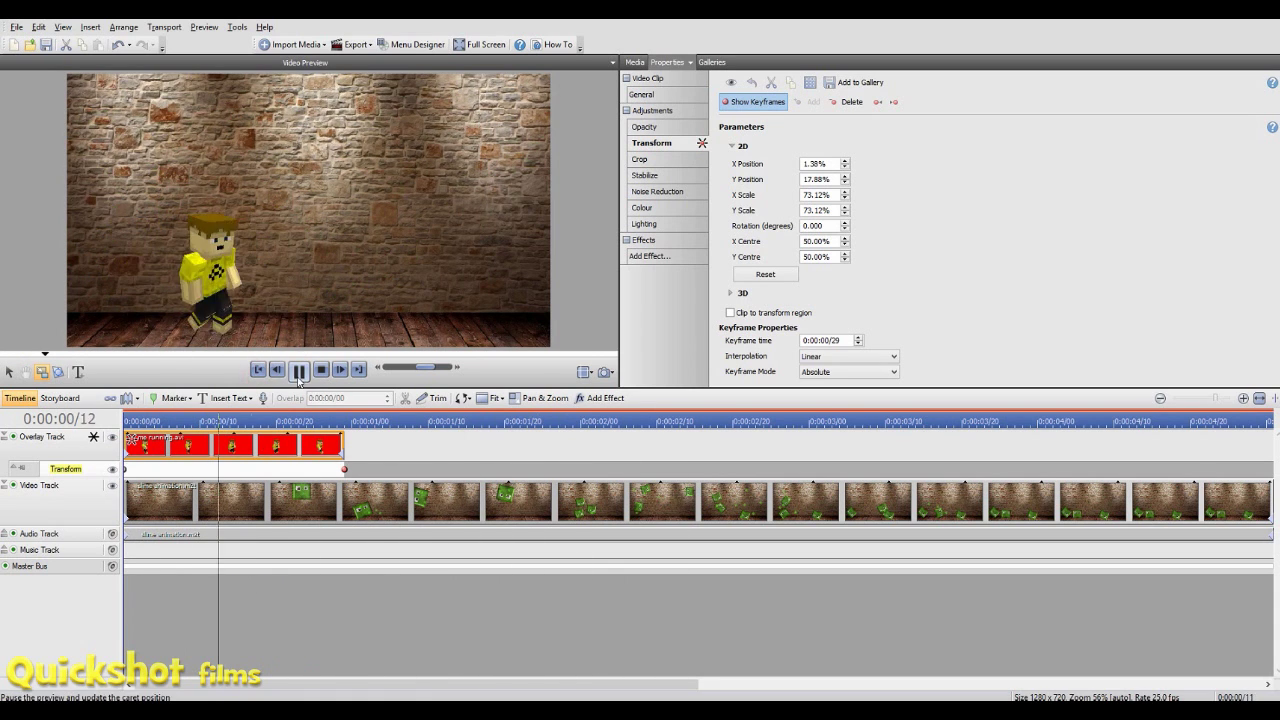
{"action": "left_click", "coordinate": [259, 371]}
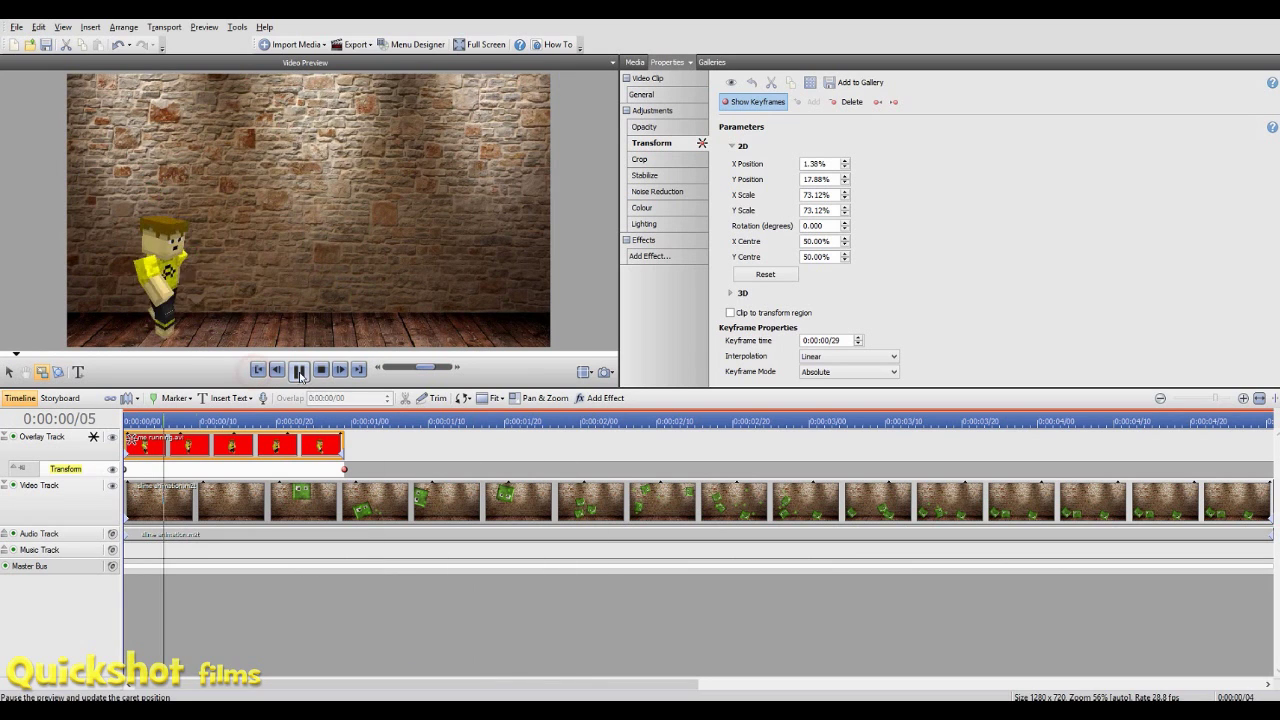
Shorten the end of the me running.avi overlay clip to about 0:00:00/22 and replay the timeline from the start.
{"action": "left_click", "coordinate": [299, 371]}
{"action": "left_click_drag", "start_coordinate": [275, 420], "coordinate": [139, 424]}
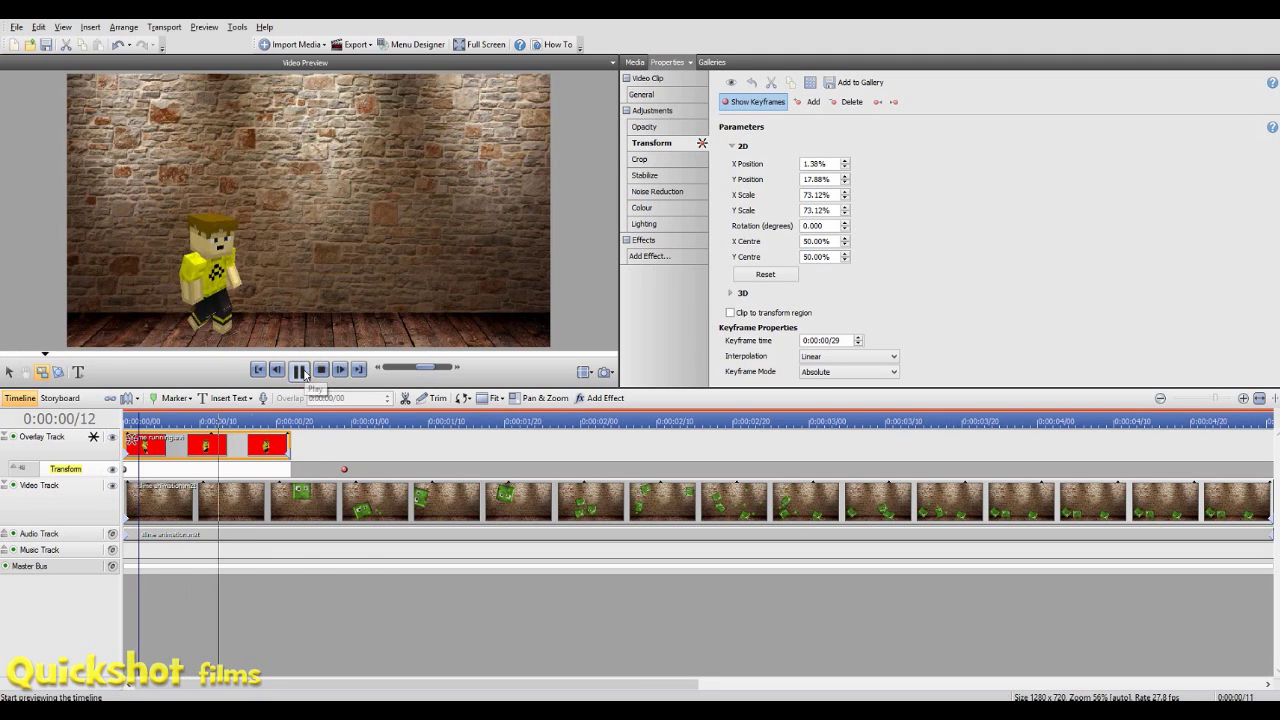
{"action": "left_click", "coordinate": [258, 369]}
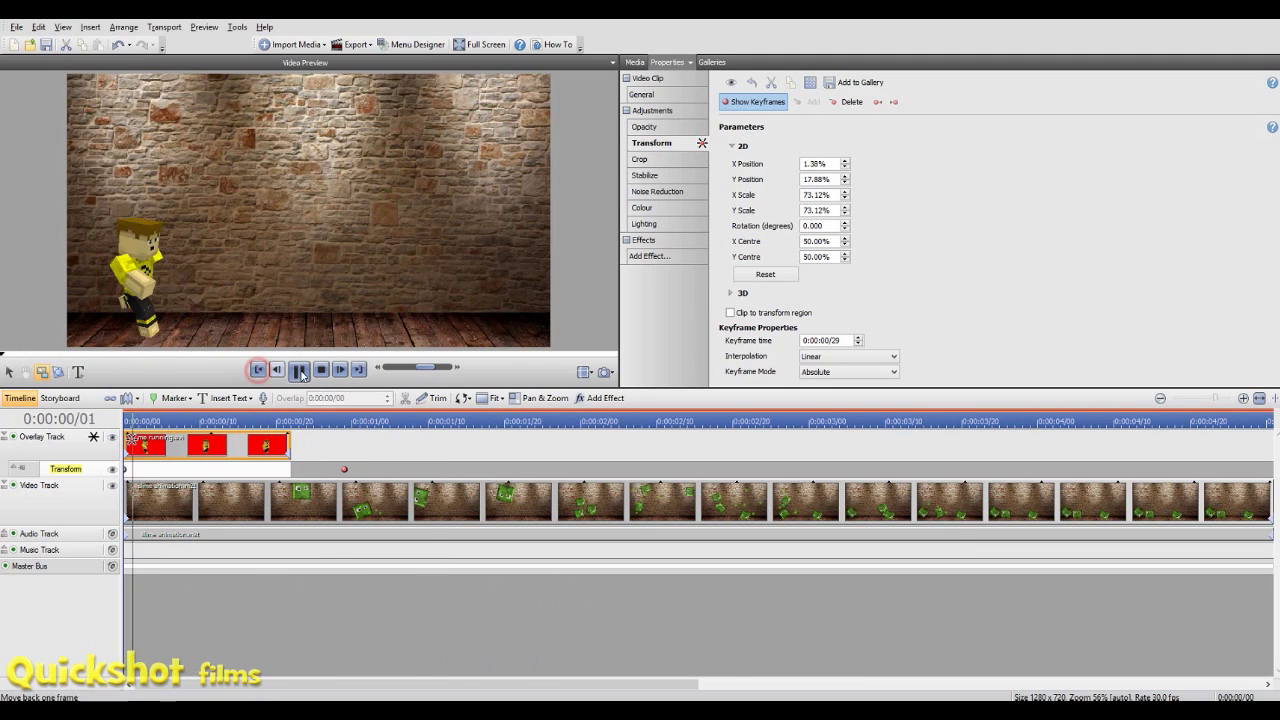
Preview the opening of the timeline repeatedly to examine how the shortened running clip ends as the slime falls, and return to the start.
{"action": "left_click", "coordinate": [293, 373]}
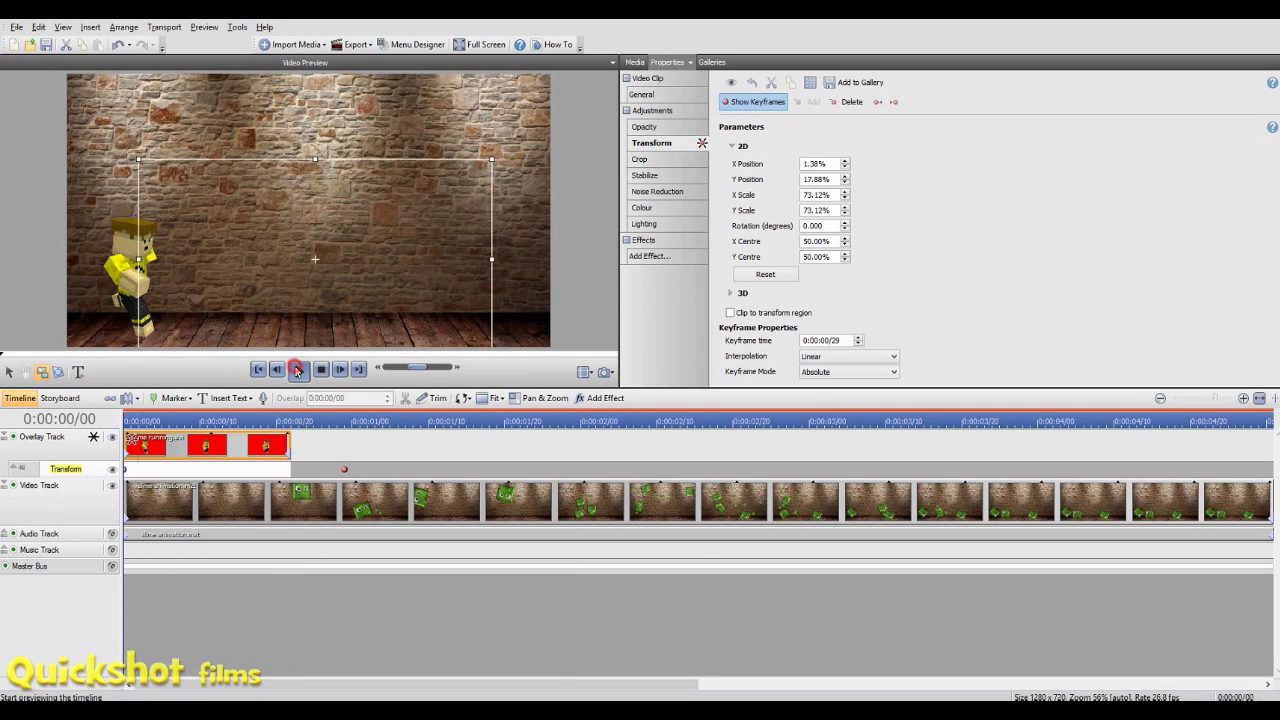
{"action": "left_click", "coordinate": [298, 371]}
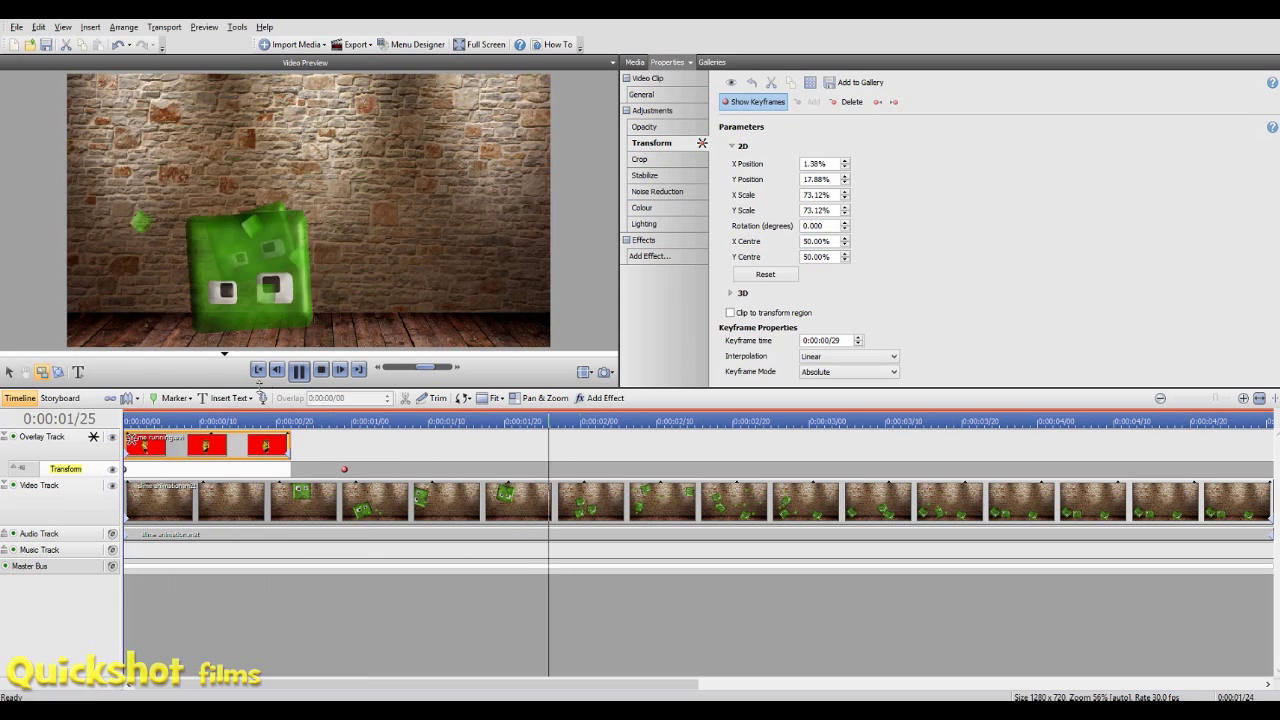
{"action": "left_click", "coordinate": [259, 370]}
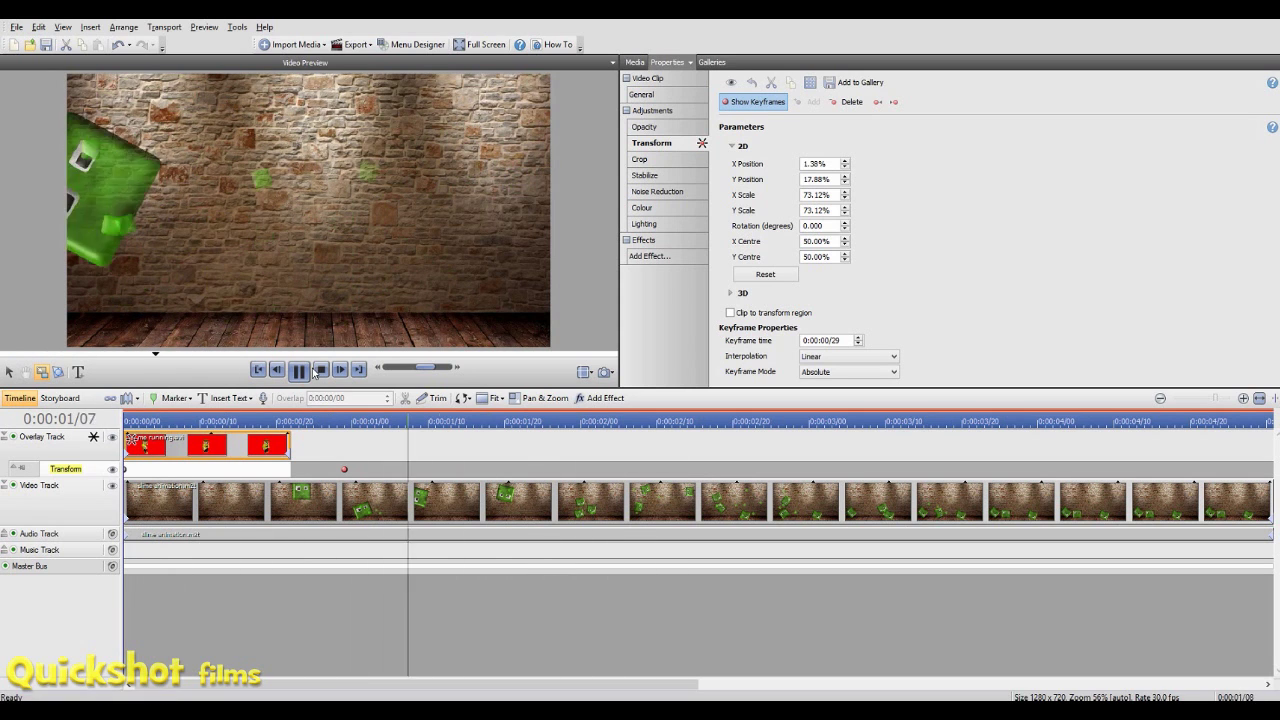
{"action": "left_click", "coordinate": [301, 371]}
{"action": "left_click", "coordinate": [258, 370]}
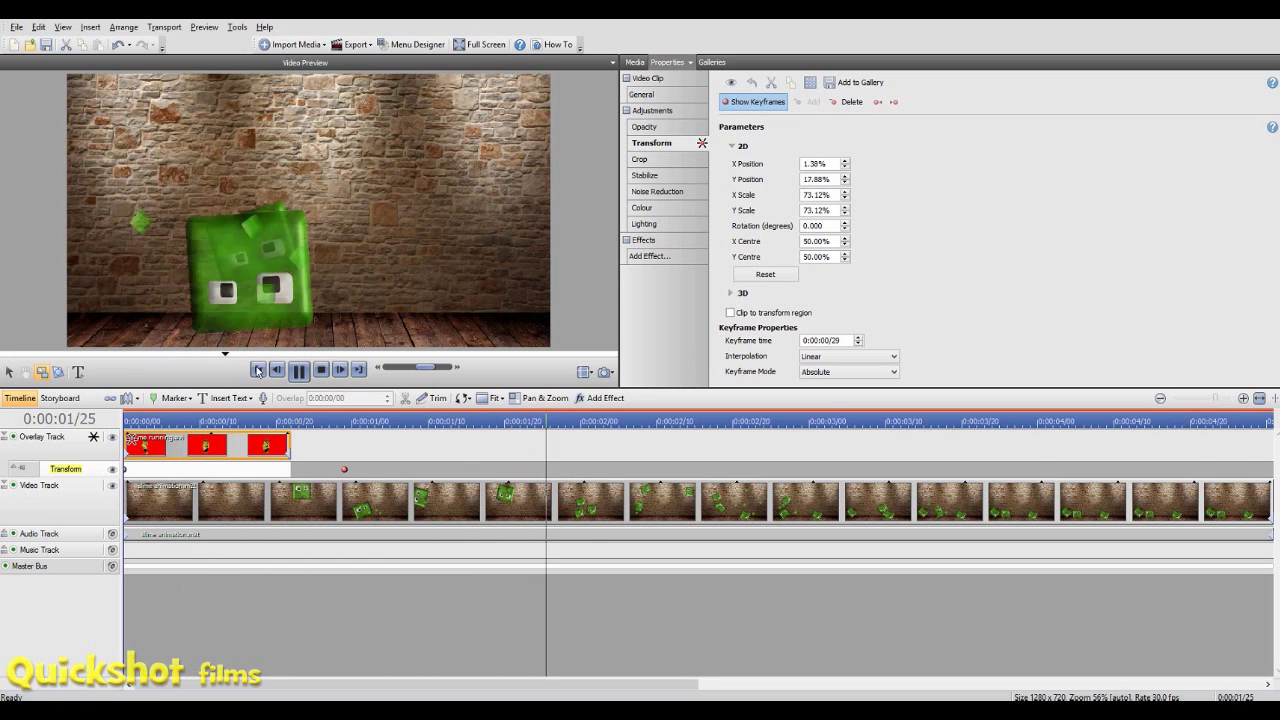
{"action": "left_click", "coordinate": [258, 369]}
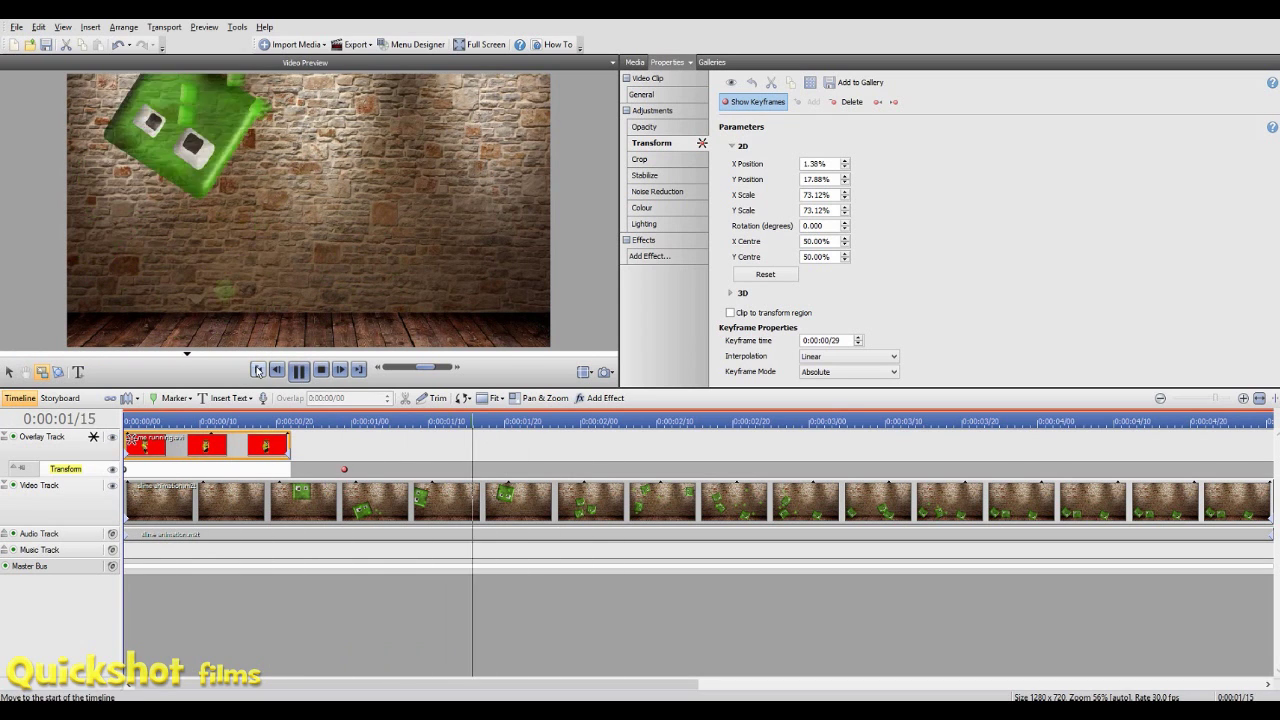
{"action": "left_click", "coordinate": [258, 369]}
{"action": "left_click", "coordinate": [297, 371]}
{"action": "left_click", "coordinate": [260, 370]}
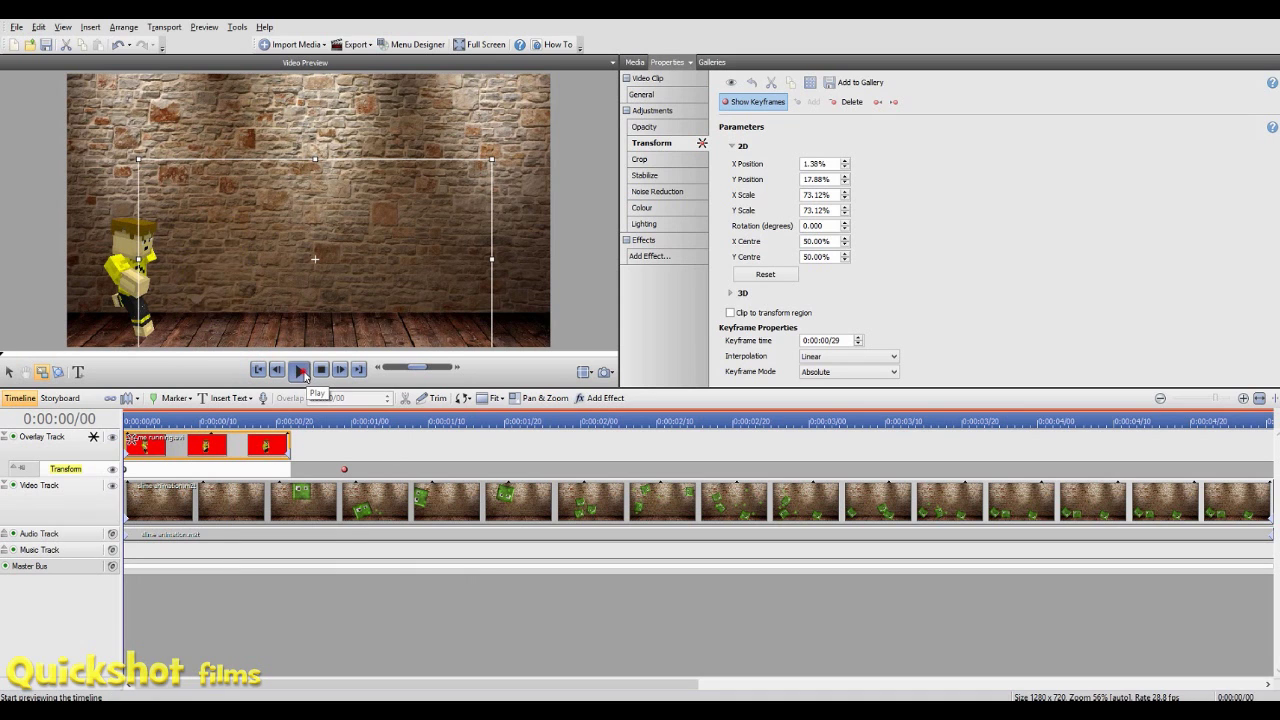
{"action": "left_click", "coordinate": [301, 372]}
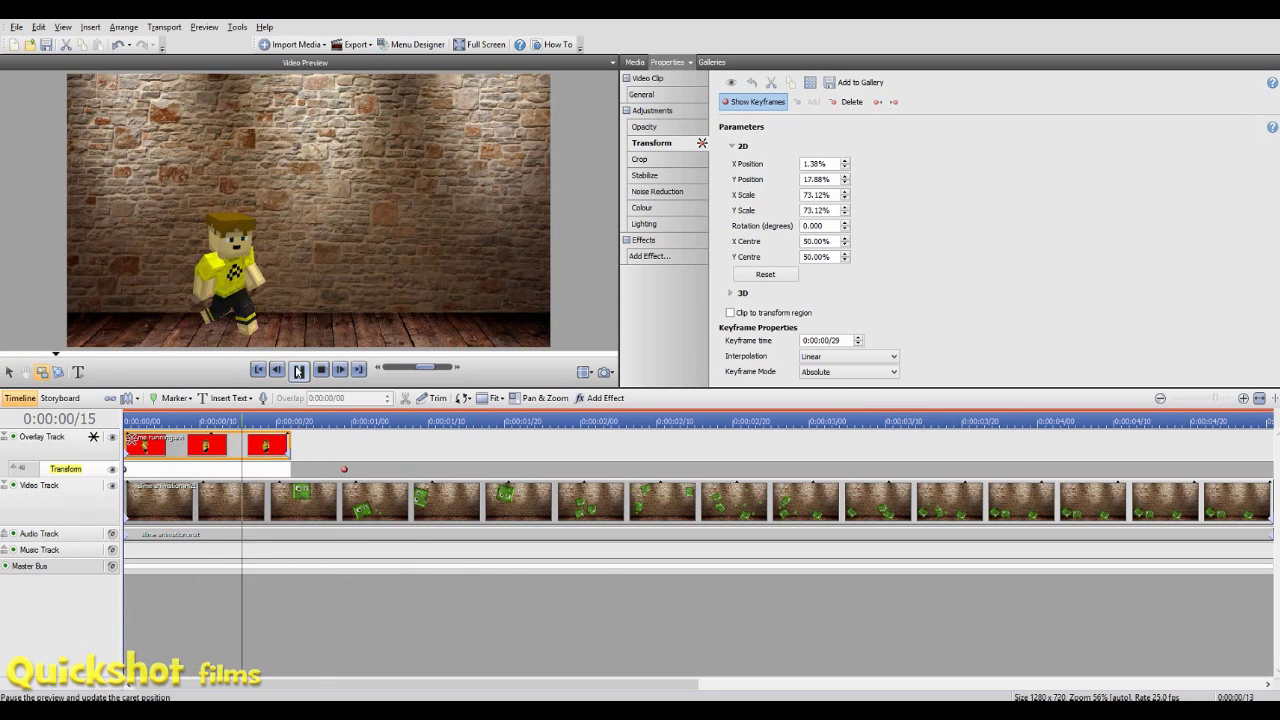
{"action": "left_click", "coordinate": [298, 371]}
{"action": "left_click", "coordinate": [258, 370]}
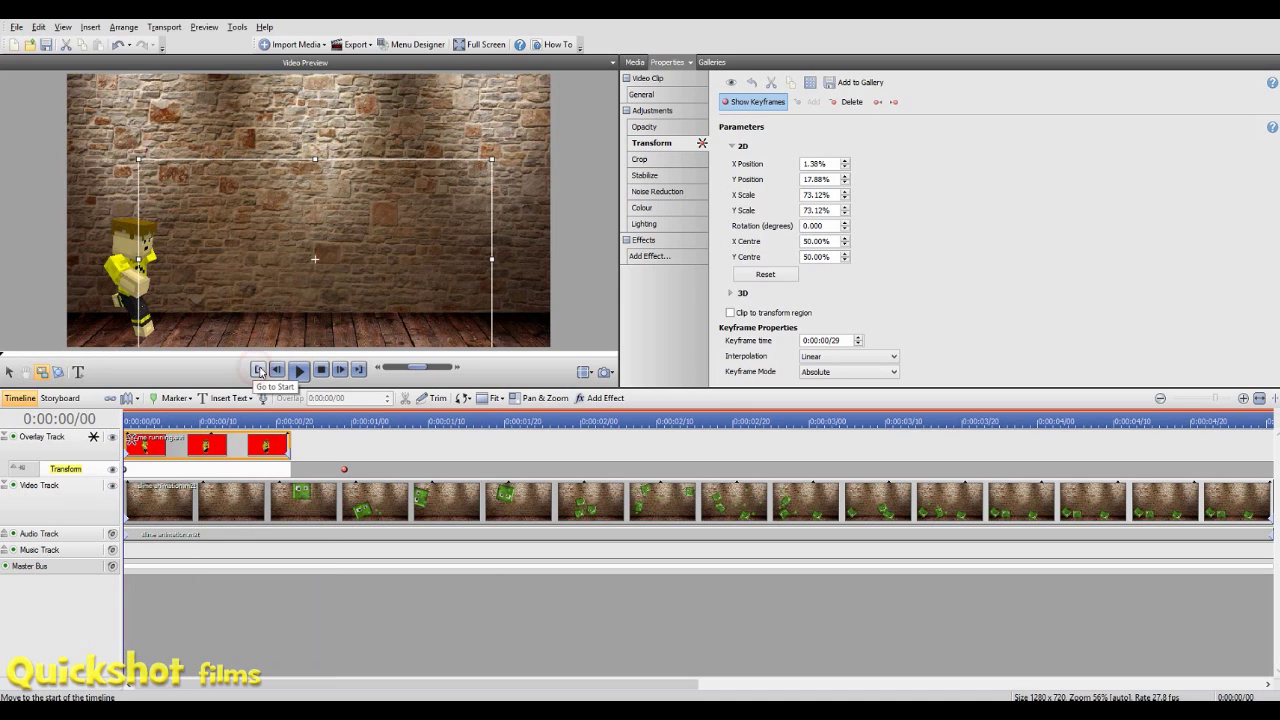